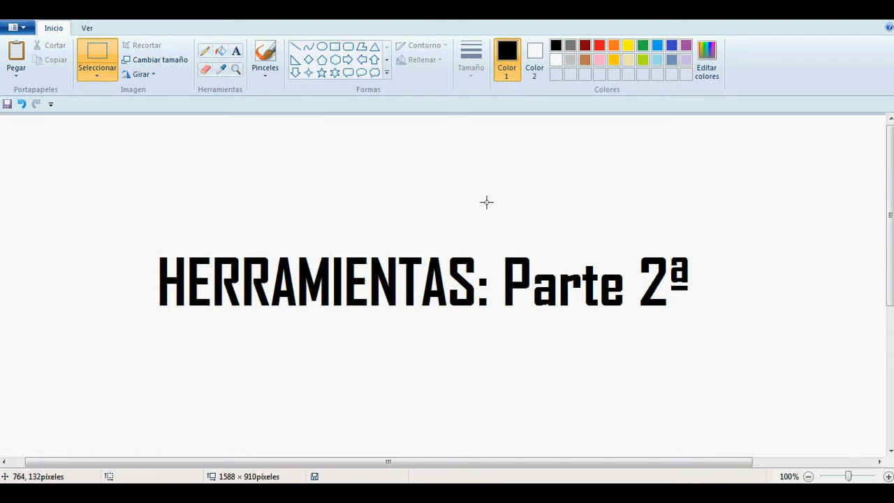
left_click(238, 73)
scroll(470, 292, "up", 2)
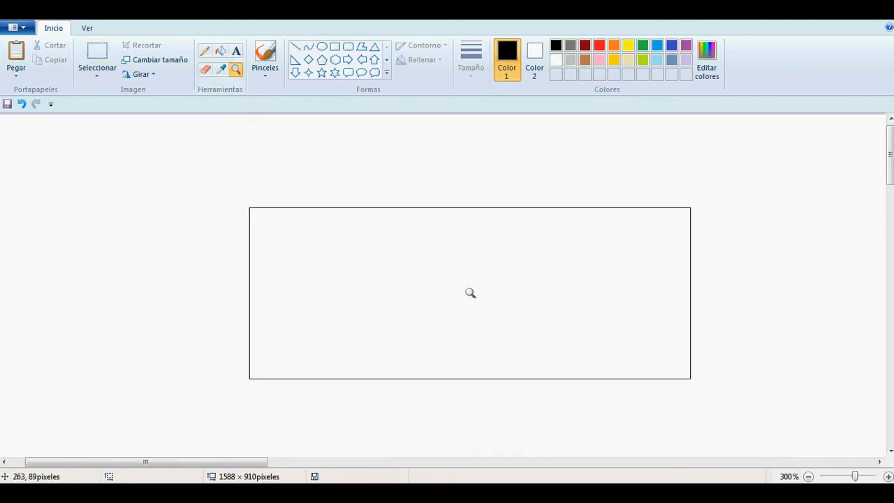
scroll(470, 292, "down", 3)
scroll(469, 292, "up", 1)
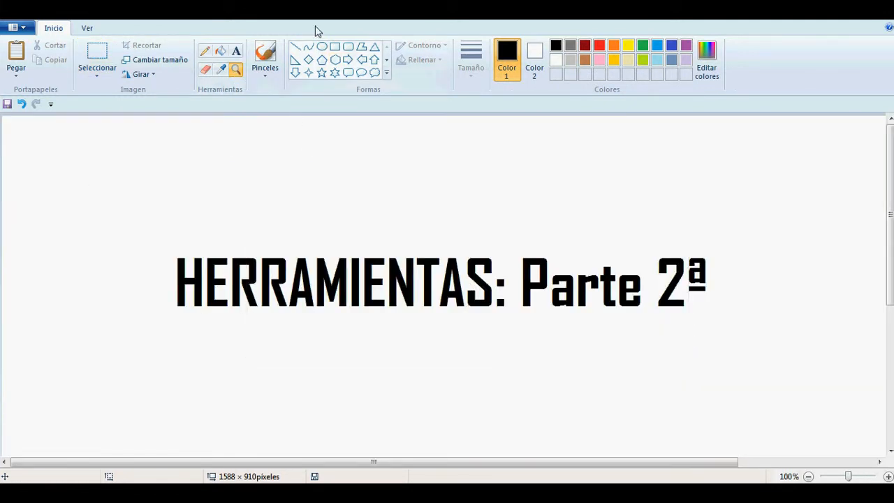
- Paint a black wavy stroke above the title with the standard brush at the thickest of the four sizes
left_click(266, 56)
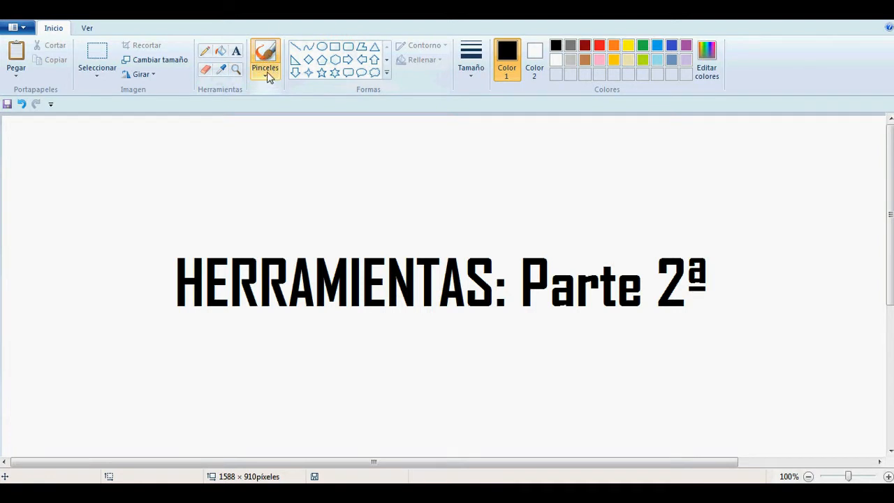
left_click(266, 74)
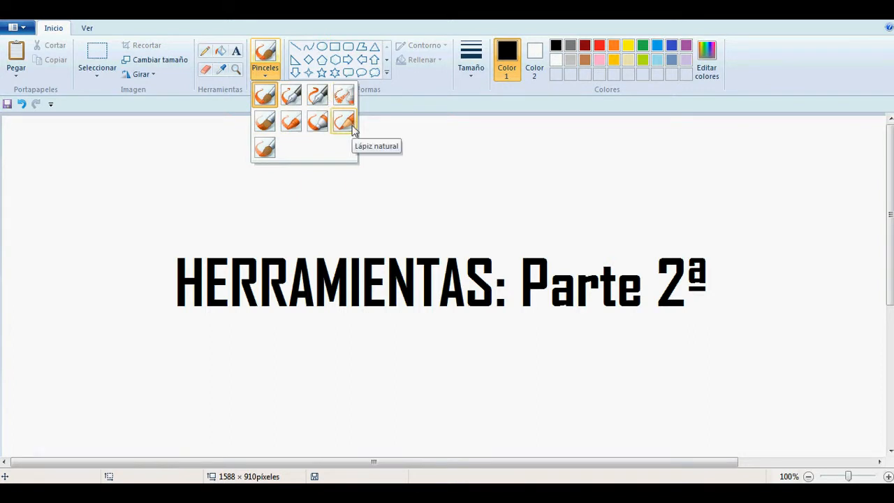
left_click(269, 98)
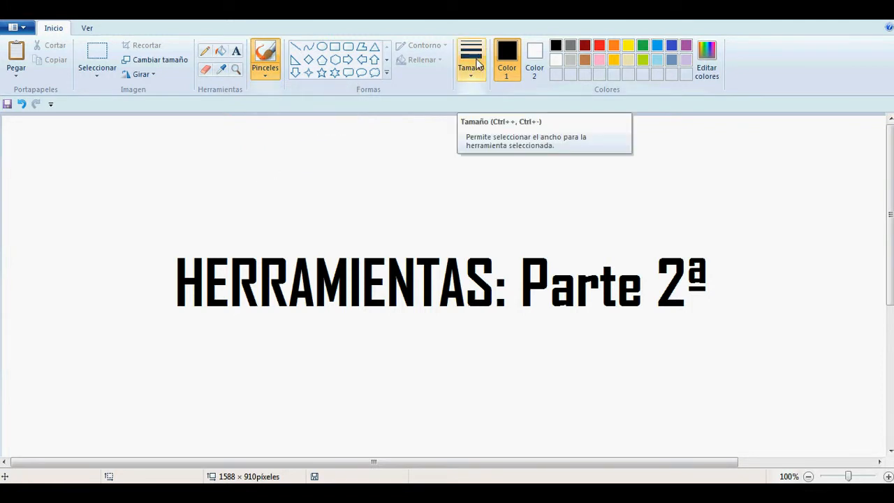
left_click(477, 64)
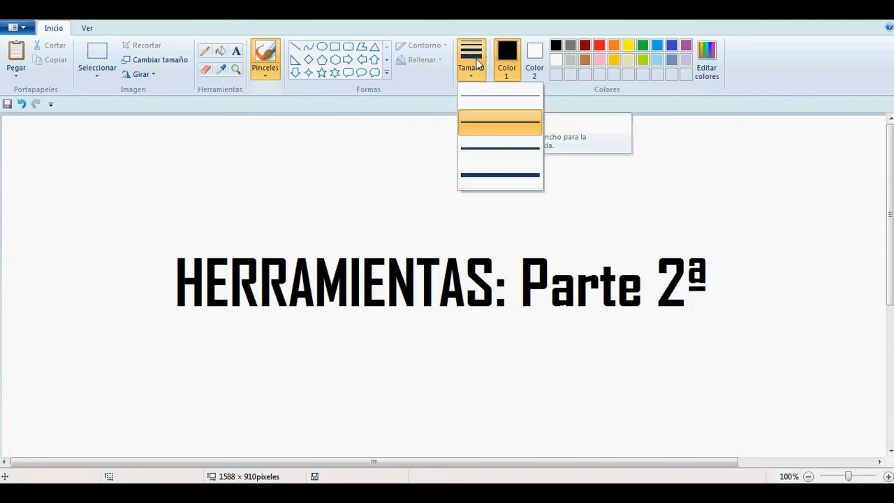
left_click(500, 168)
mouse_move(309, 219)
left_mouse_down()
mouse_move(372, 182)
mouse_move(467, 189)
left_mouse_up()
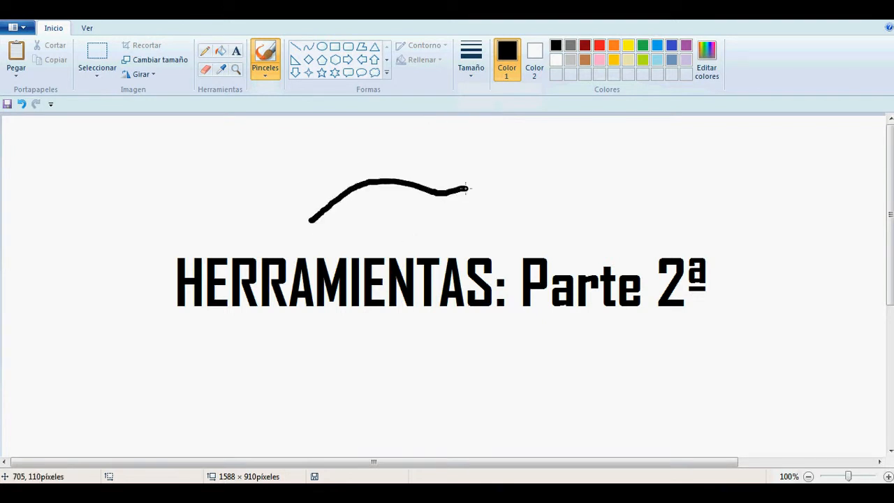
- Paint two more wavy brush strokes above the thick one, one at the thinnest size and one at the third size
left_click(468, 78)
left_click(482, 93)
left_click_drag(297, 170, 459, 161)
left_click(470, 59)
left_click(497, 146)
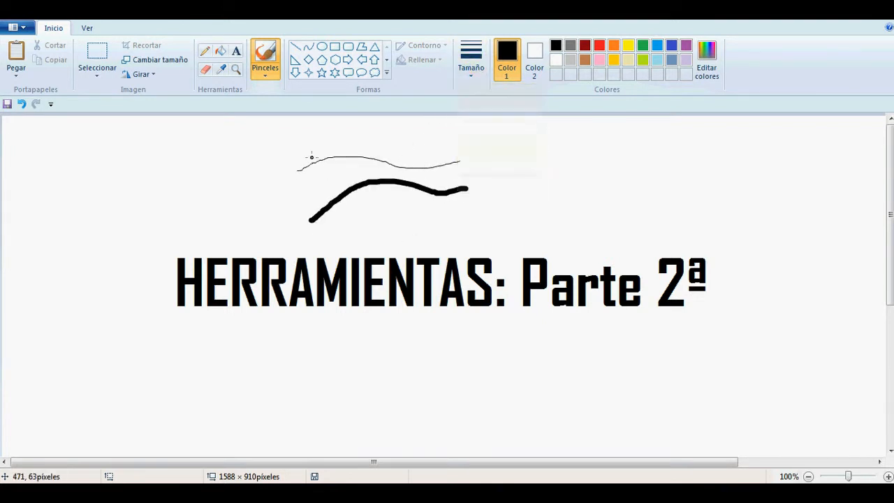
left_click_drag(308, 183, 424, 149)
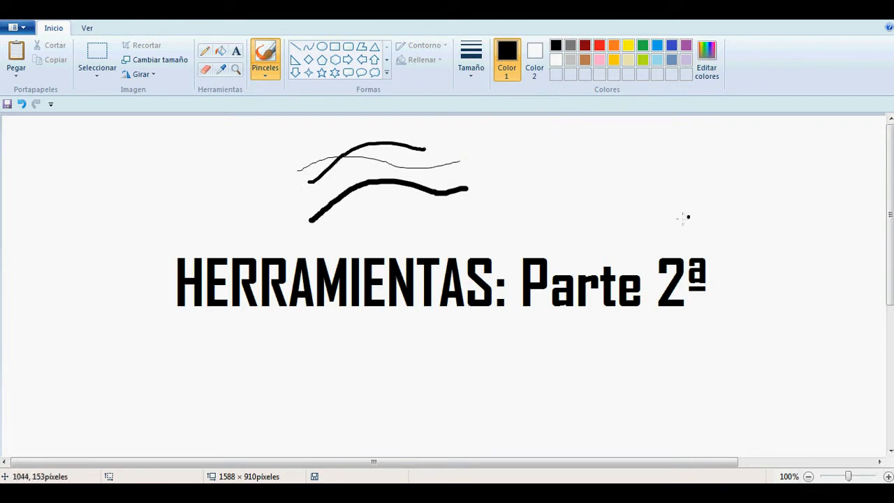
- At 200% zoom, paint three crossing brush strokes beside the existing waves, using the third, the thickest and the second size
left_click(889, 476)
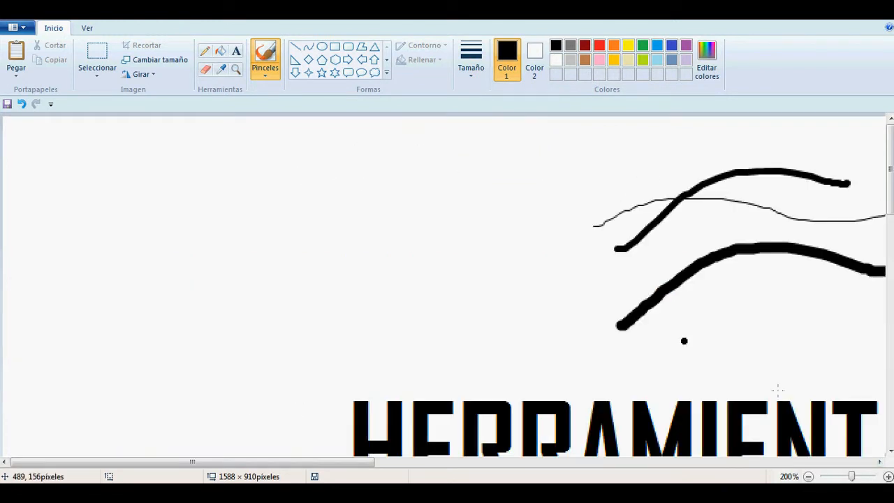
left_click_drag(336, 268, 504, 204)
left_click(472, 59)
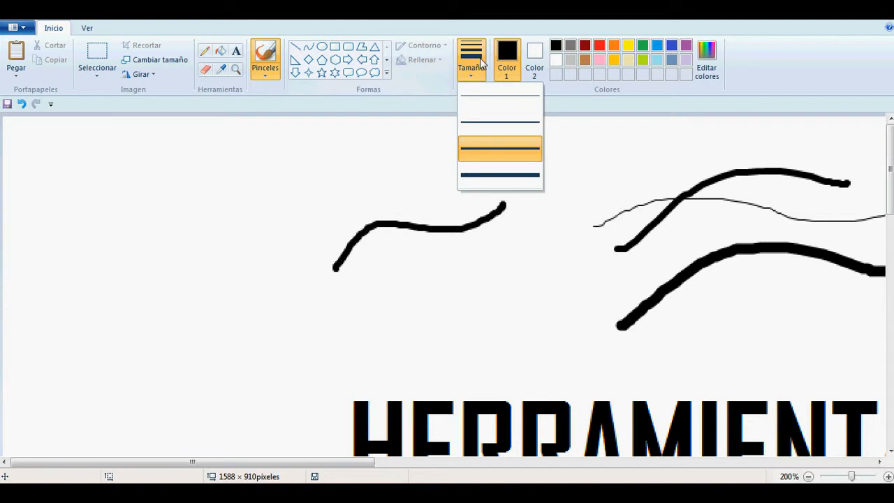
left_click(473, 174)
left_click_drag(319, 227, 536, 225)
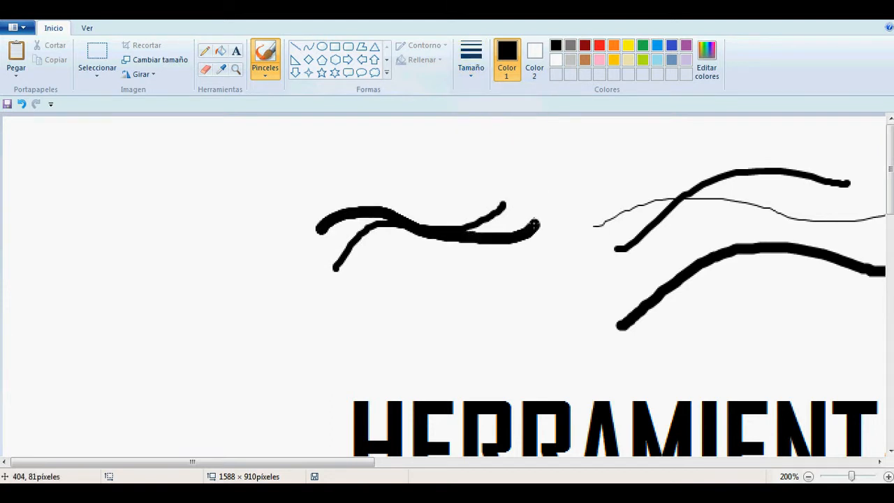
left_click(472, 61)
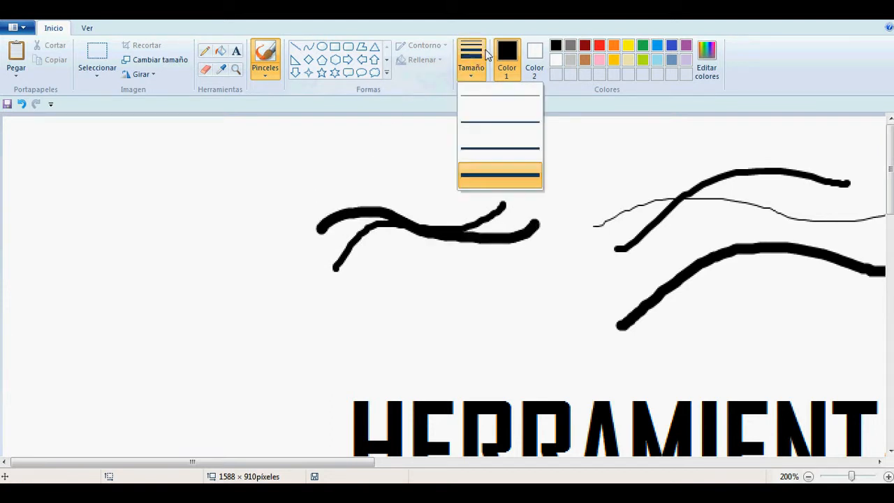
left_click(509, 121)
mouse_move(381, 274)
left_mouse_down()
mouse_move(396, 224)
mouse_move(509, 160)
left_mouse_up()
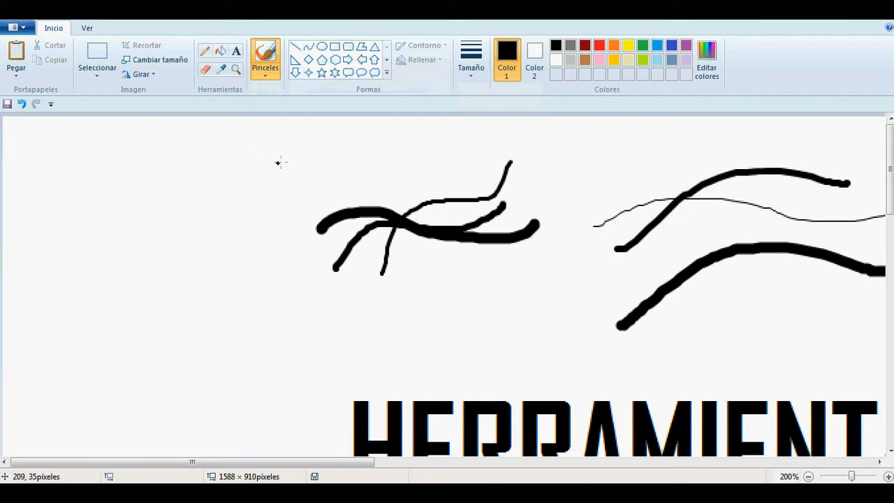
- At 50% zoom, paint short wavy strokes below the end of the title with the brush at its thickest size
left_click(469, 67)
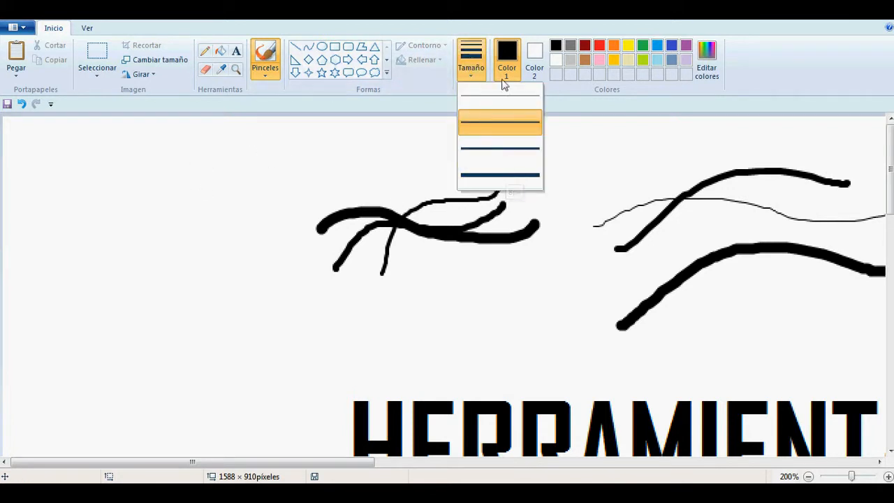
left_click(513, 176)
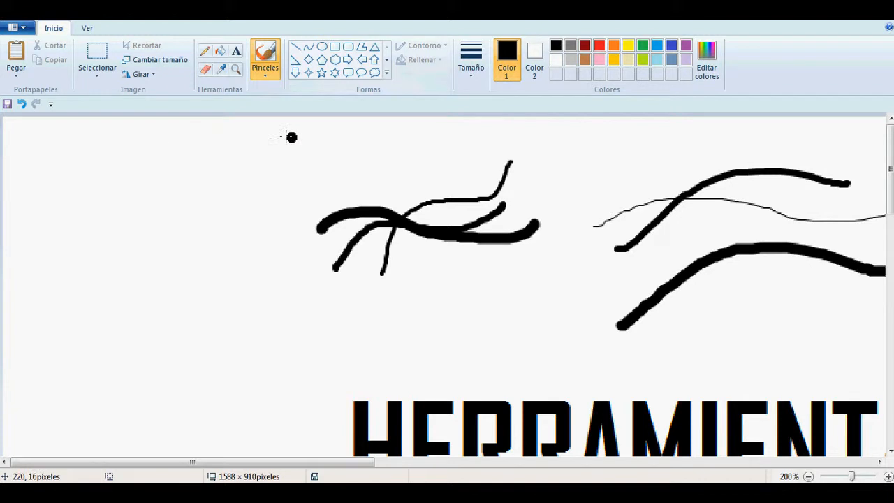
left_click(481, 68)
left_click(502, 174)
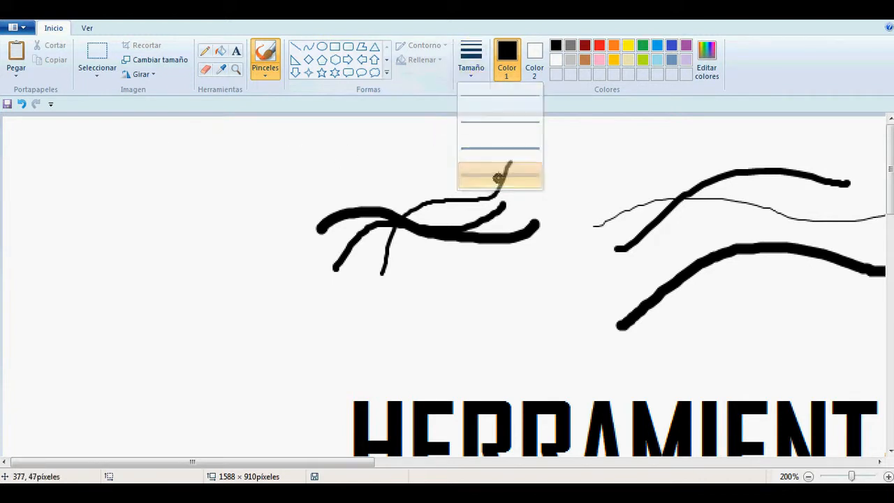
left_click_drag(853, 478, 845, 480)
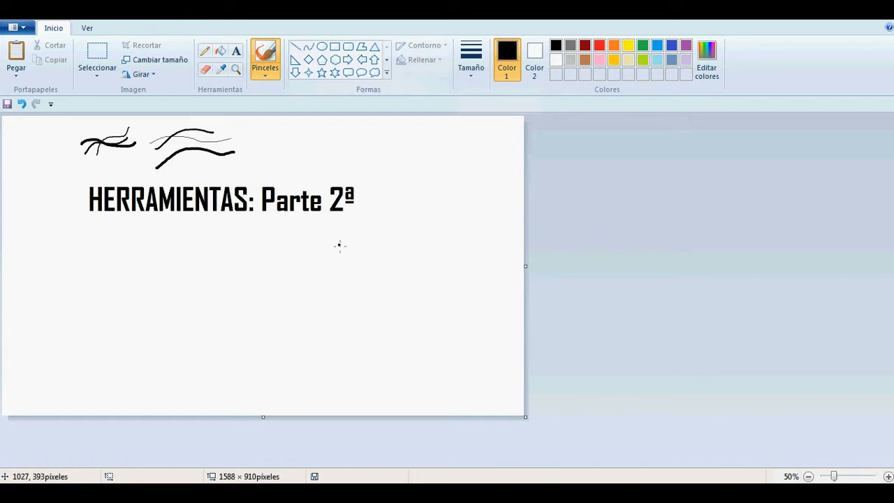
left_click(470, 69)
left_click(493, 171)
left_click_drag(328, 287, 378, 277)
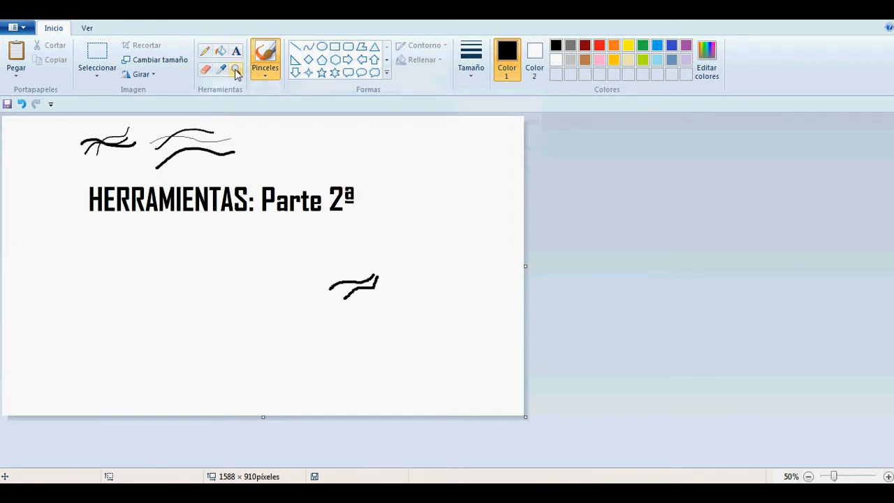
- At 100% zoom, draw a thin wavy line with the Pencil between the thick brush wave and the title
left_click(889, 477)
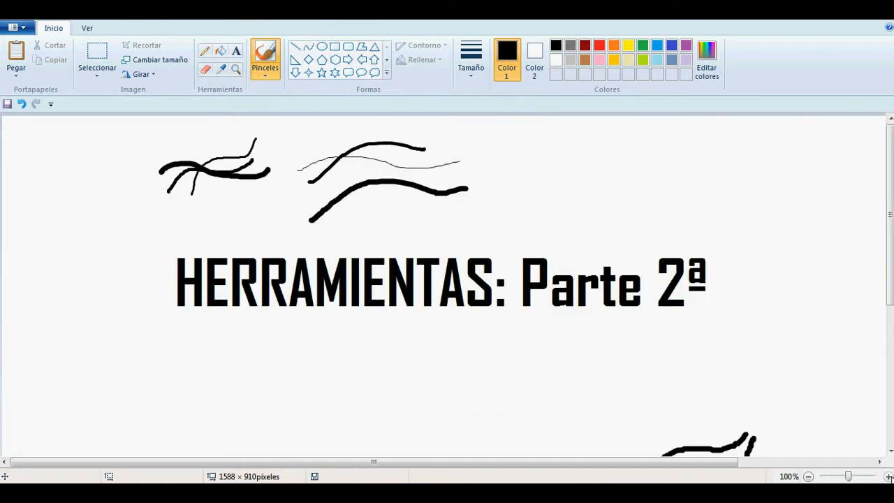
left_click(272, 77)
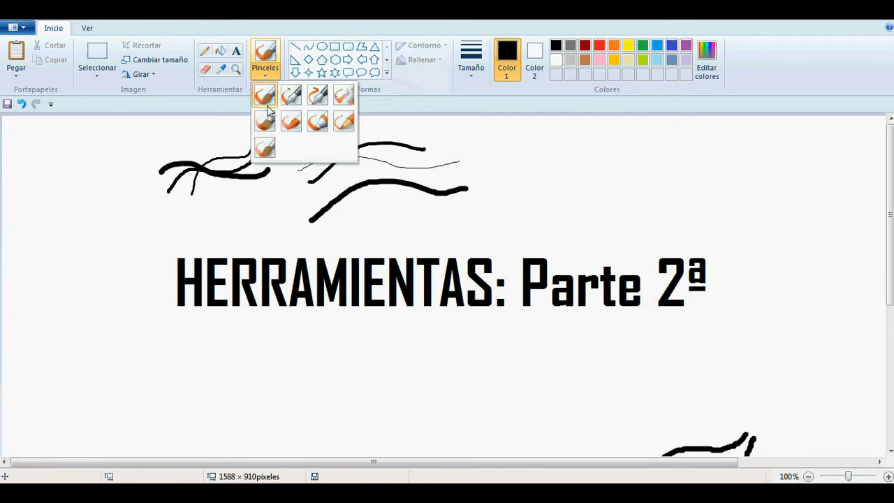
left_click(265, 97)
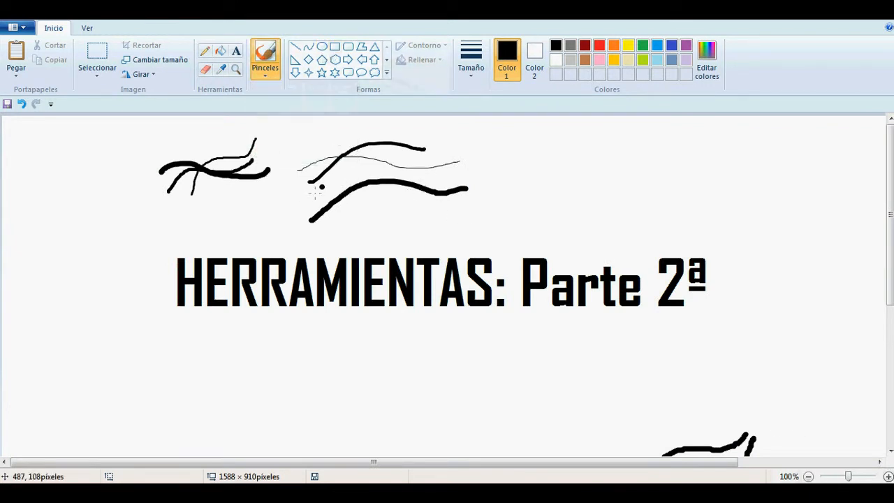
left_click(206, 53)
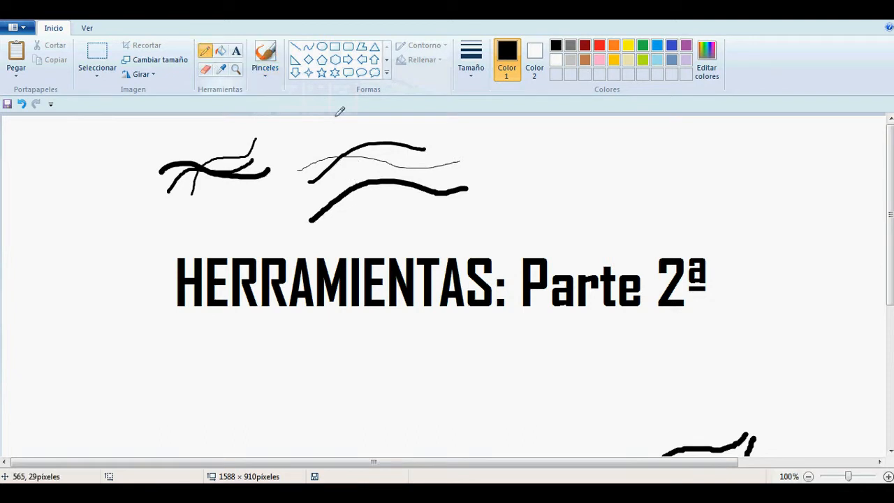
left_click_drag(400, 208, 489, 207)
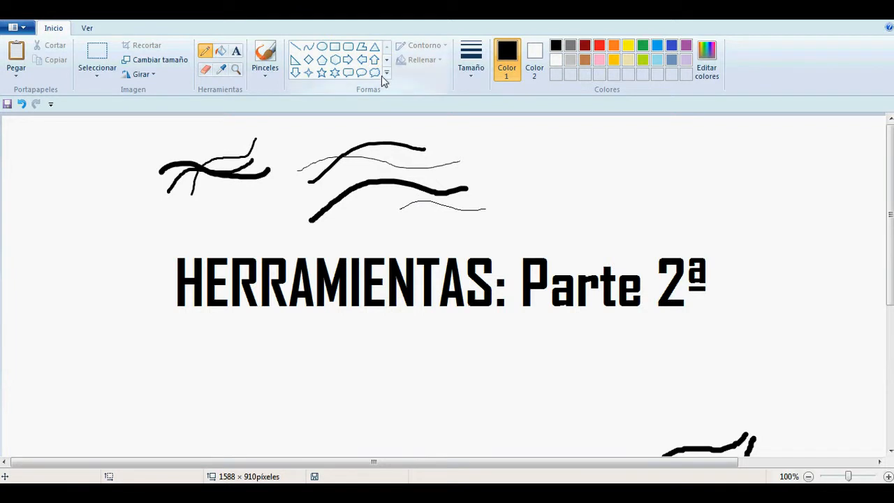
- At 300% zoom, paint a thick wavy brush stroke next to the end of the thick wave for comparison with the pencil line
left_click(235, 69)
left_click(473, 209)
left_click(391, 244)
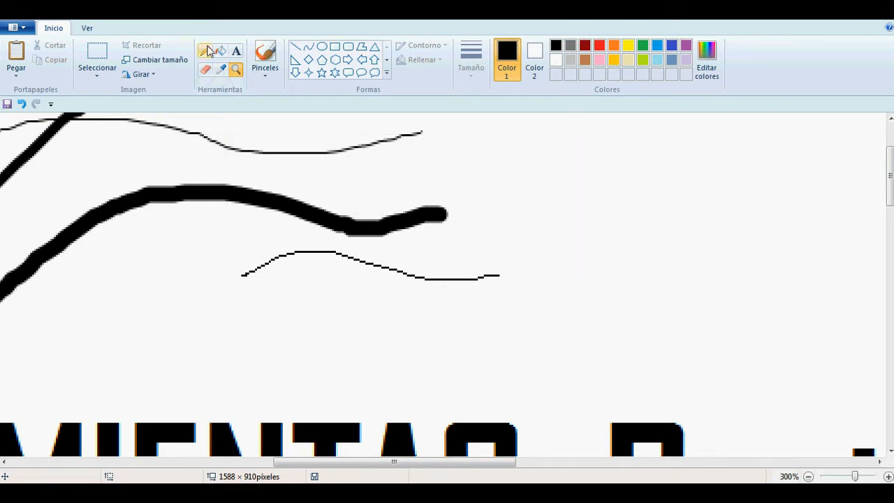
left_click(266, 56)
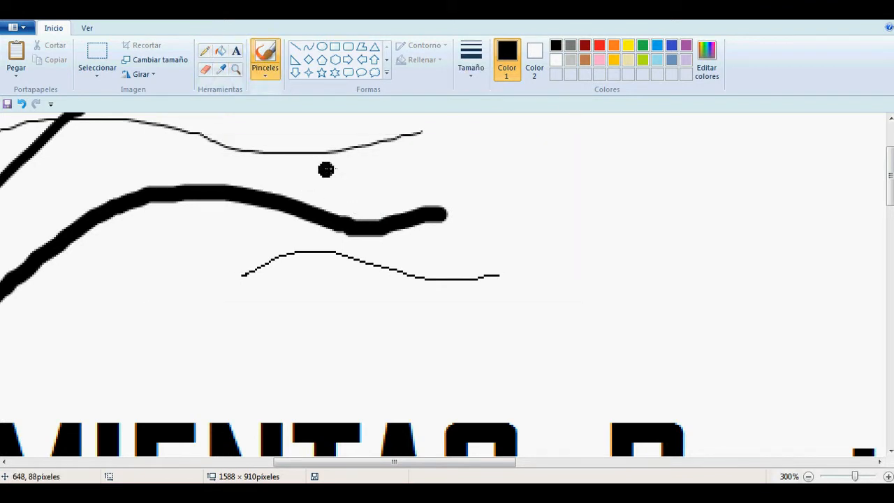
mouse_move(404, 187)
left_mouse_down()
mouse_move(555, 158)
mouse_move(587, 167)
left_mouse_up()
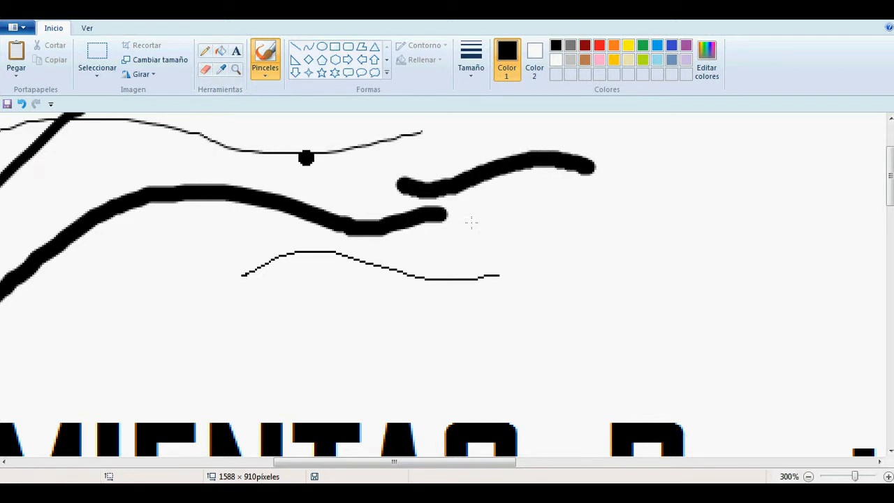
- Draw a wavy Pencil line at the thickest size below the newest brush stroke
left_click(204, 52)
left_click(470, 59)
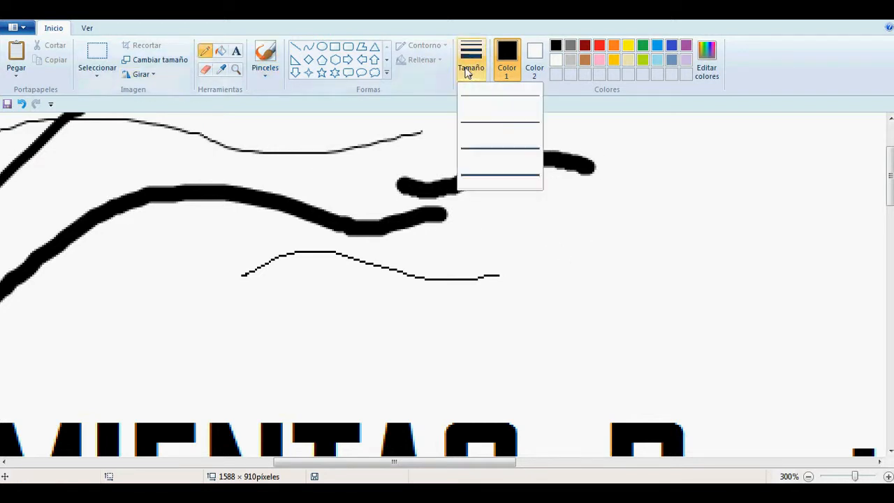
left_click(494, 175)
mouse_move(431, 247)
left_mouse_down()
mouse_move(571, 238)
mouse_move(603, 249)
left_mouse_up()
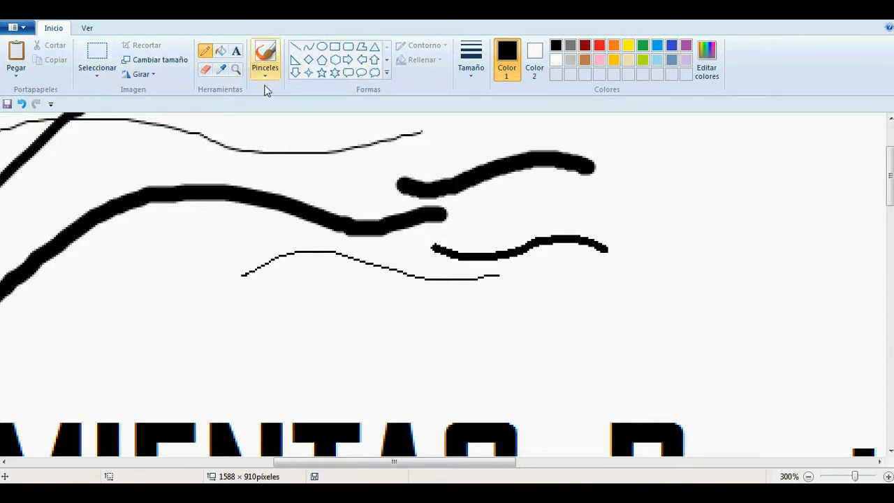
- Draw a rectangle of about 109 × 88 pixels over the ends of the two newest strokes, trying a red outline before restoring black
left_click(336, 46)
left_click_drag(495, 118, 709, 291)
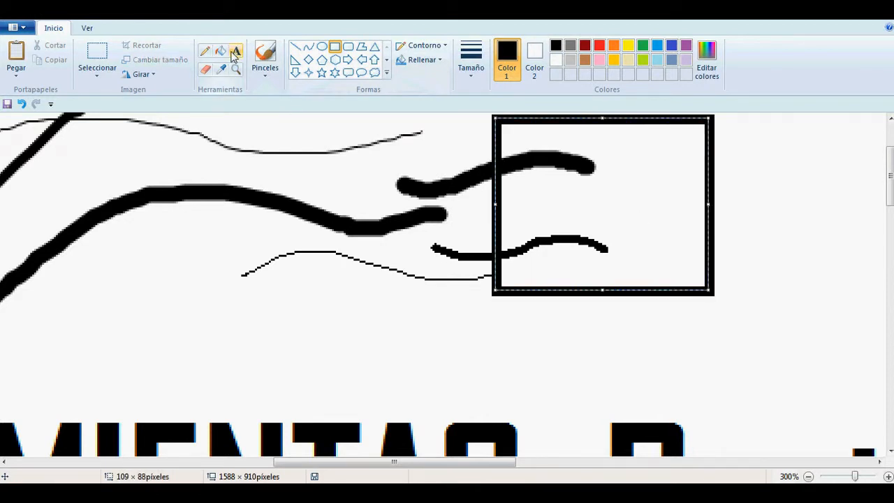
left_click(599, 46)
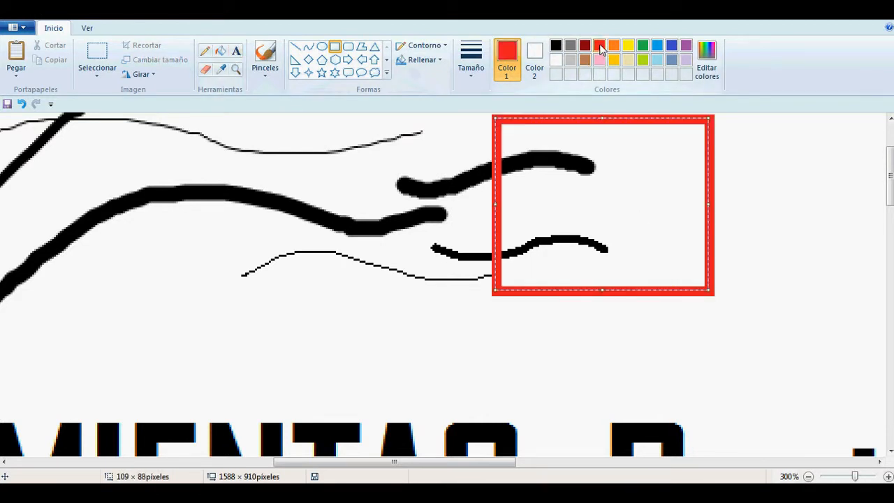
left_click(556, 46)
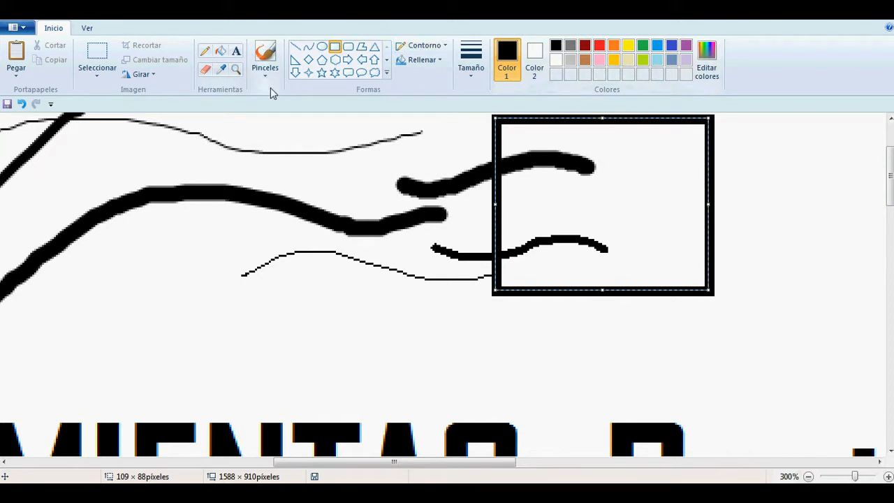
left_click(421, 162)
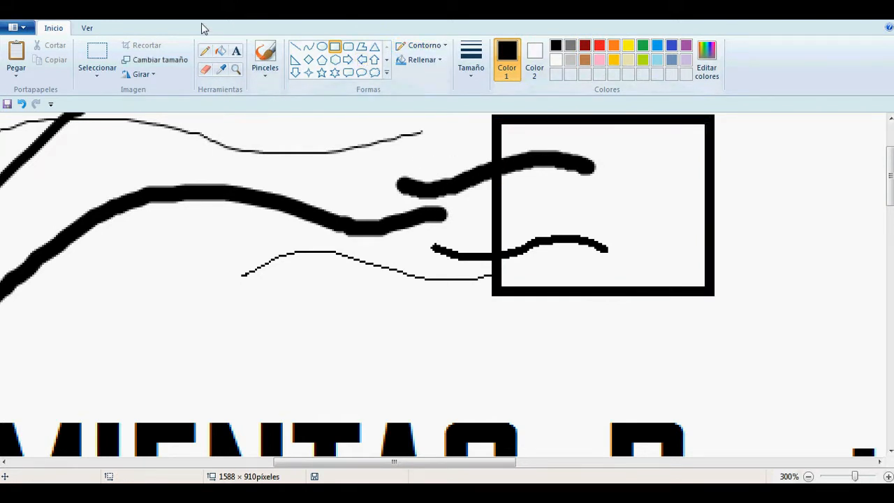
- Fill the inside of the rectangle with red
left_click(220, 50)
left_click(600, 47)
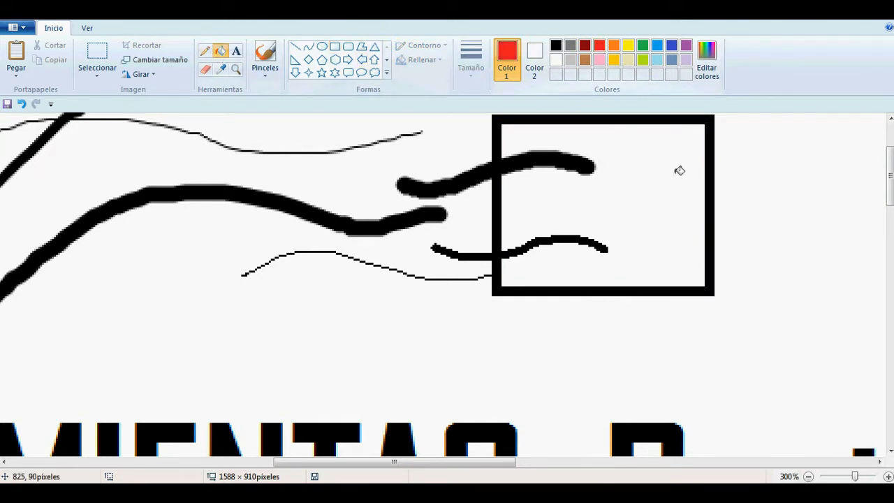
left_click(672, 169)
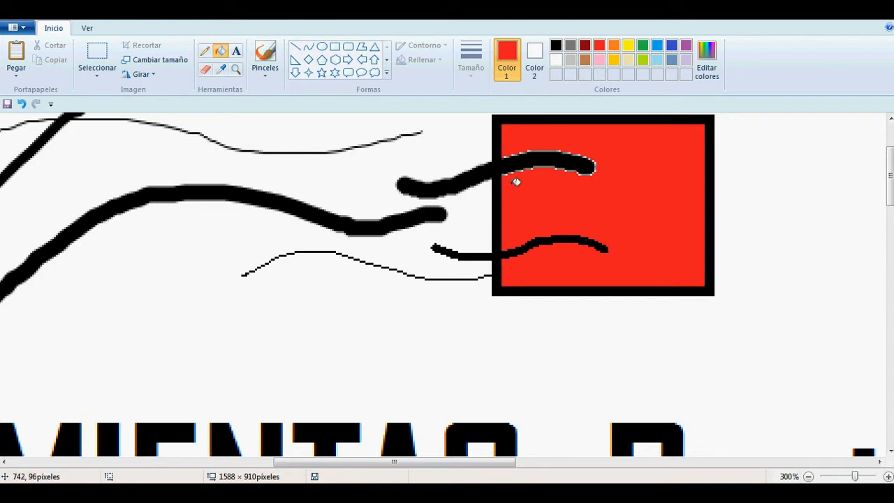
- At 100% zoom, paint a thick red wavy stroke with the Oil brush below the HERRAMIENTAS title
left_click(205, 50)
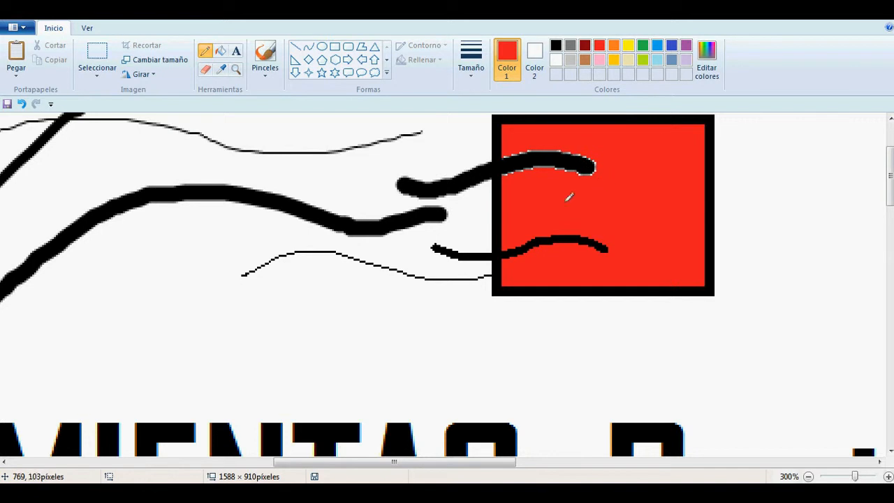
left_click(236, 70)
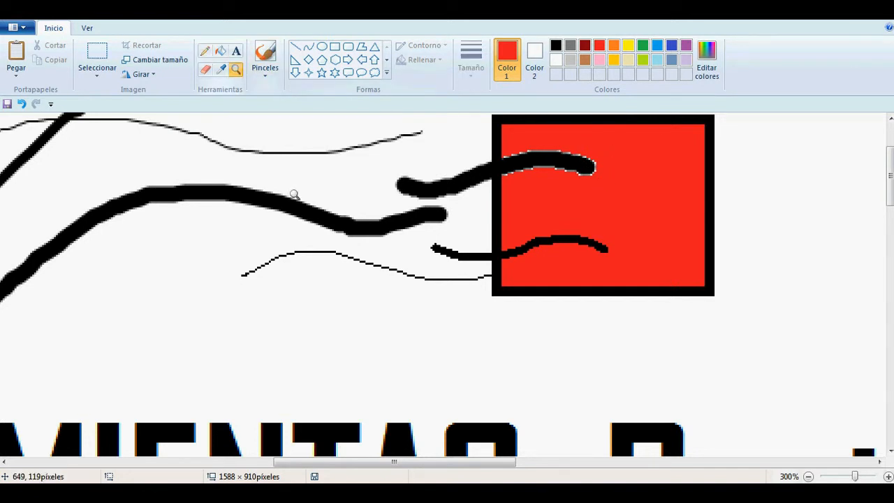
right_click(334, 236)
right_click(566, 440)
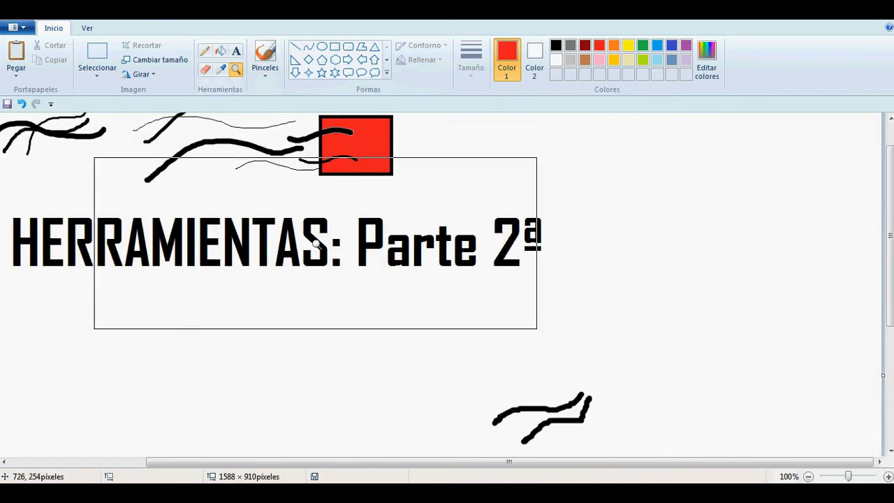
left_click_drag(639, 462, 487, 466)
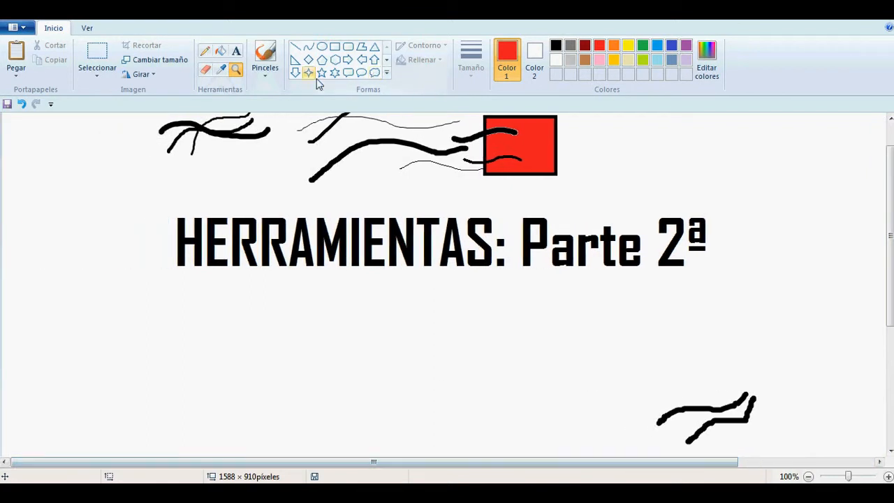
left_click(267, 70)
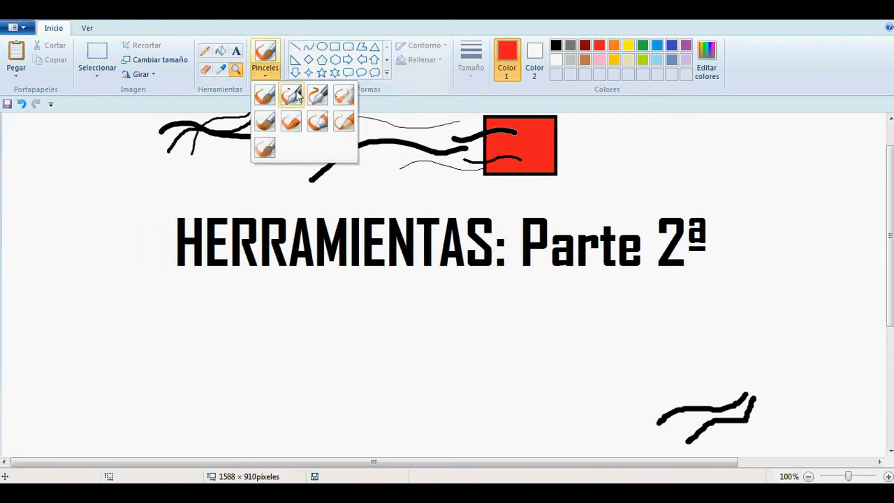
left_click(264, 122)
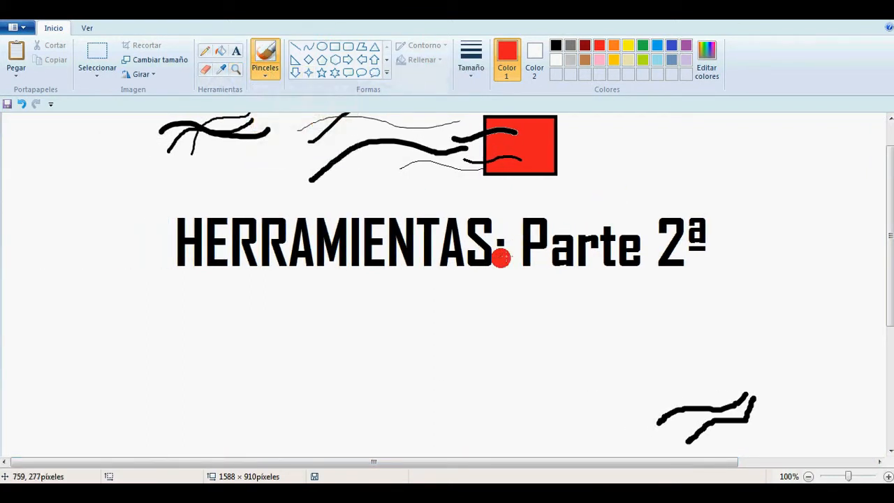
mouse_move(347, 351)
left_mouse_down()
mouse_move(407, 333)
mouse_move(519, 343)
mouse_move(551, 322)
left_mouse_up()
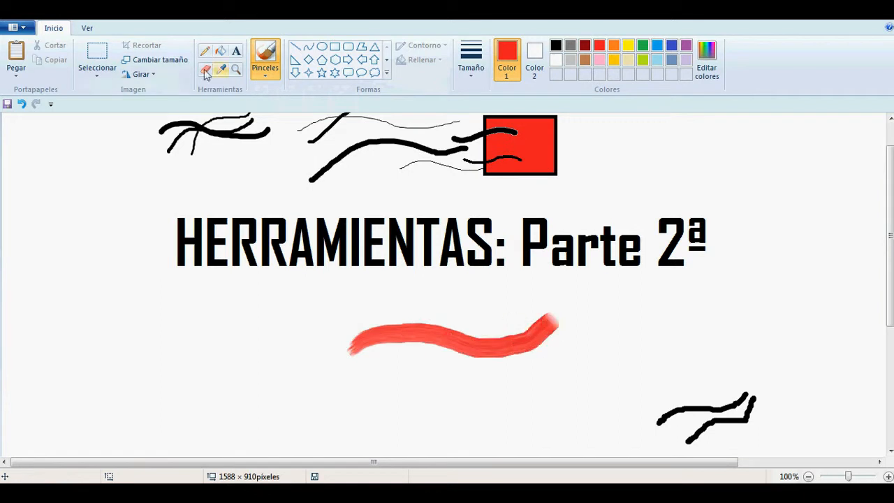
- Paint a red Oil brush stroke at the second-thinnest size below the thick red wave
left_click(264, 78)
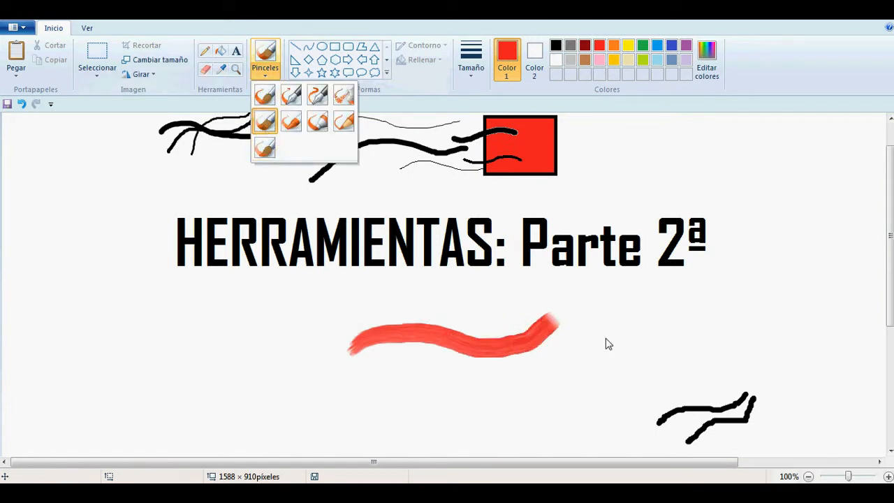
left_click(551, 333)
left_click(470, 67)
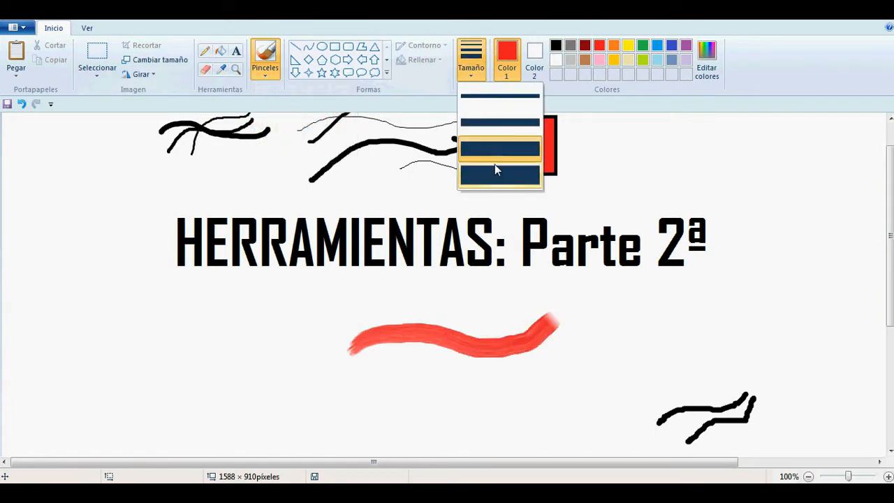
left_click(493, 124)
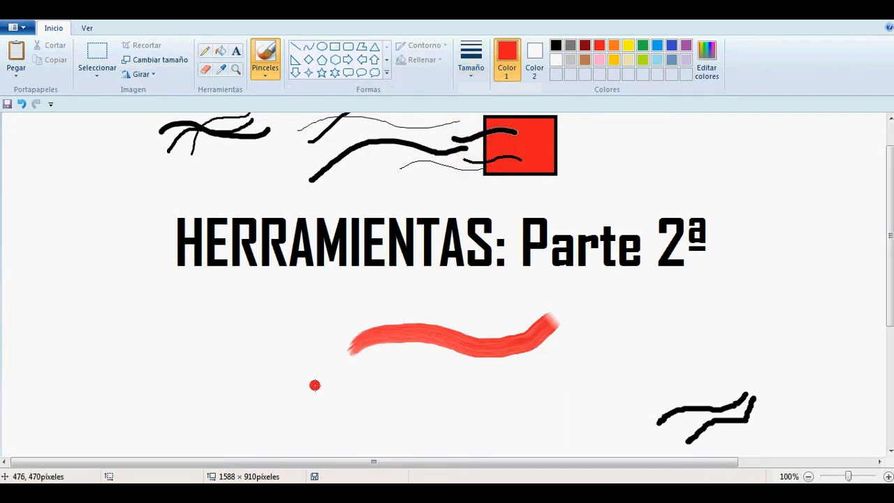
mouse_move(315, 384)
left_mouse_down()
mouse_move(365, 366)
mouse_move(466, 374)
left_mouse_up()
- Paint a red Oil brush stroke at the thinnest size between the title and the thick red wave
left_click(471, 66)
left_click(480, 104)
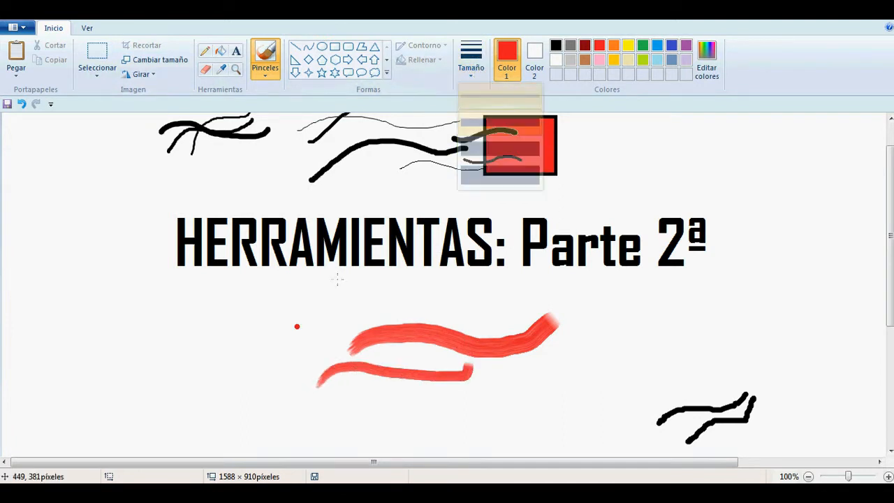
left_click_drag(305, 324, 484, 274)
- At the second-thinnest size, paint a red stroke overlapping the thick wave and a long one curving around the title's end
left_click(471, 67)
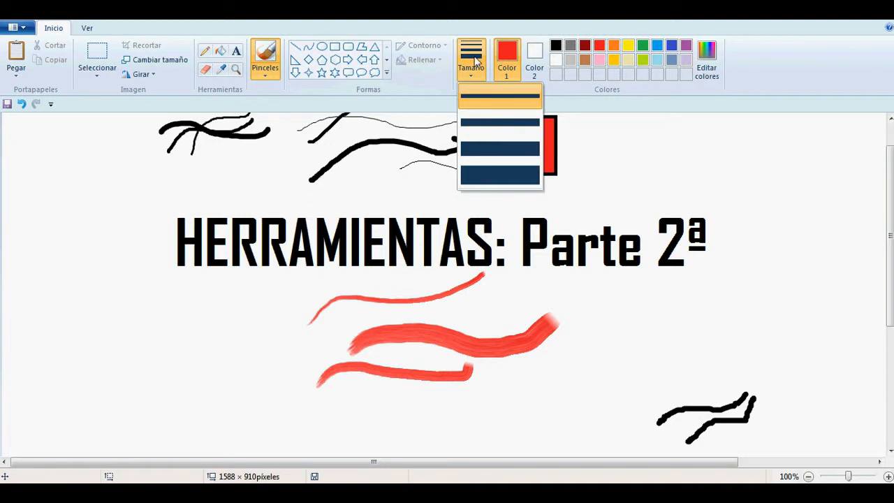
left_click(494, 124)
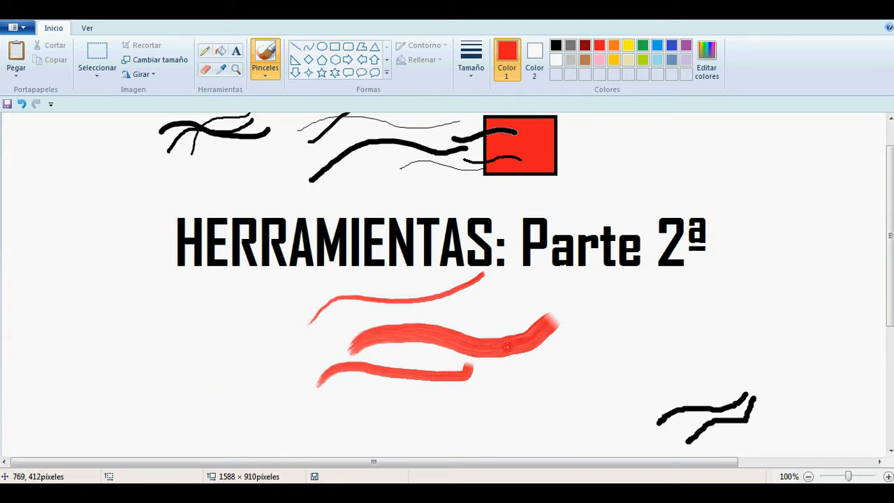
mouse_move(418, 338)
left_mouse_down()
mouse_move(551, 333)
mouse_move(598, 310)
left_mouse_up()
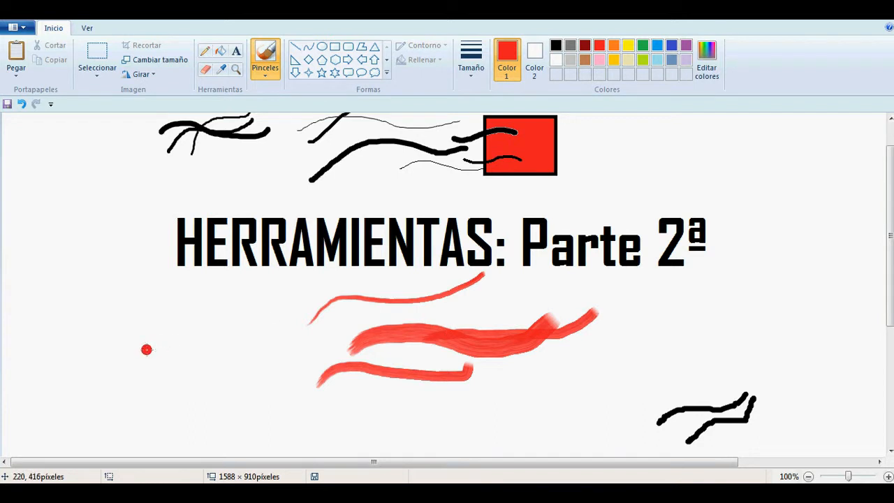
mouse_move(146, 348)
left_mouse_down()
mouse_move(220, 346)
mouse_move(259, 327)
mouse_move(382, 329)
mouse_move(425, 308)
mouse_move(652, 276)
mouse_move(740, 248)
mouse_move(743, 222)
mouse_move(699, 192)
mouse_move(614, 201)
left_mouse_up()
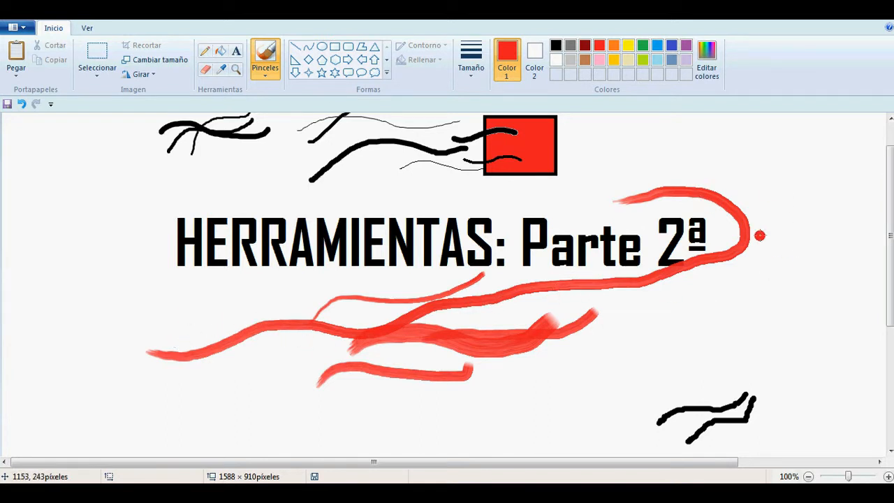
- Paint two long curved red strokes with the Watercolour brush, sweeping below the title and up toward the red rectangle
left_click(274, 78)
left_click(266, 91)
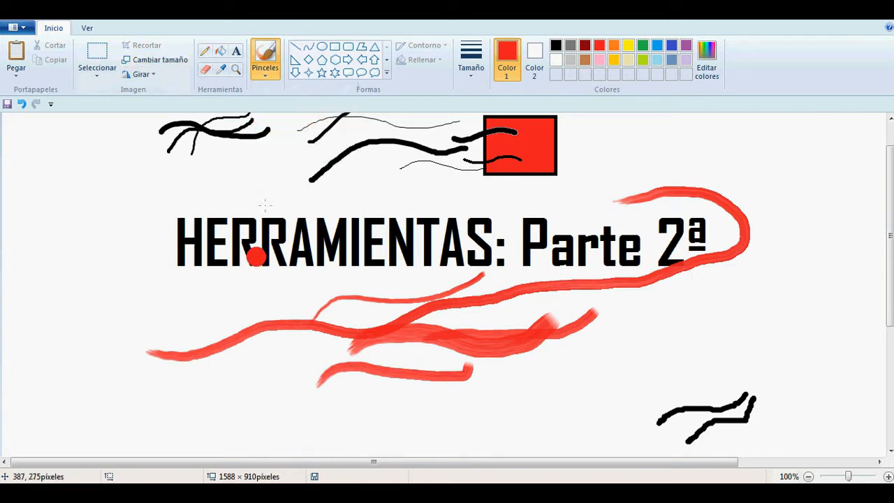
mouse_move(43, 278)
left_mouse_down()
mouse_move(95, 330)
mouse_move(191, 381)
mouse_move(275, 400)
mouse_move(428, 400)
left_mouse_up()
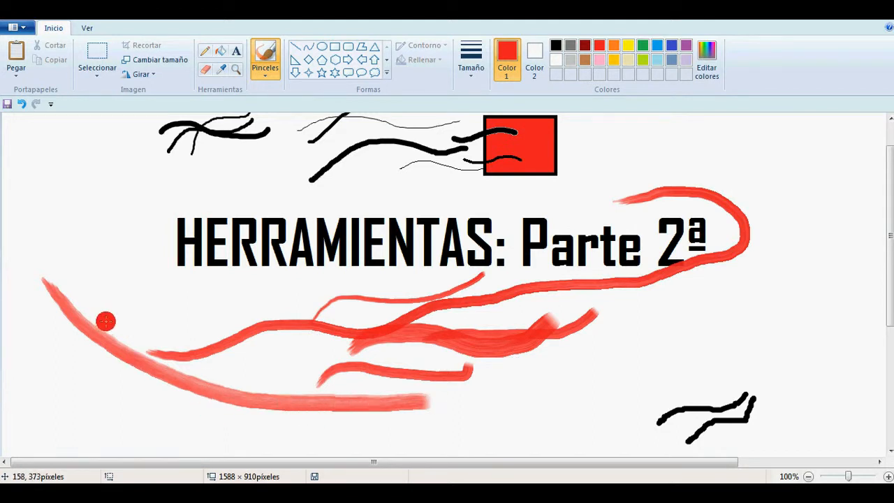
mouse_move(135, 305)
left_mouse_down()
mouse_move(238, 360)
mouse_move(395, 375)
mouse_move(570, 345)
mouse_move(649, 294)
mouse_move(668, 252)
mouse_move(662, 215)
mouse_move(633, 186)
mouse_move(534, 164)
left_mouse_up()
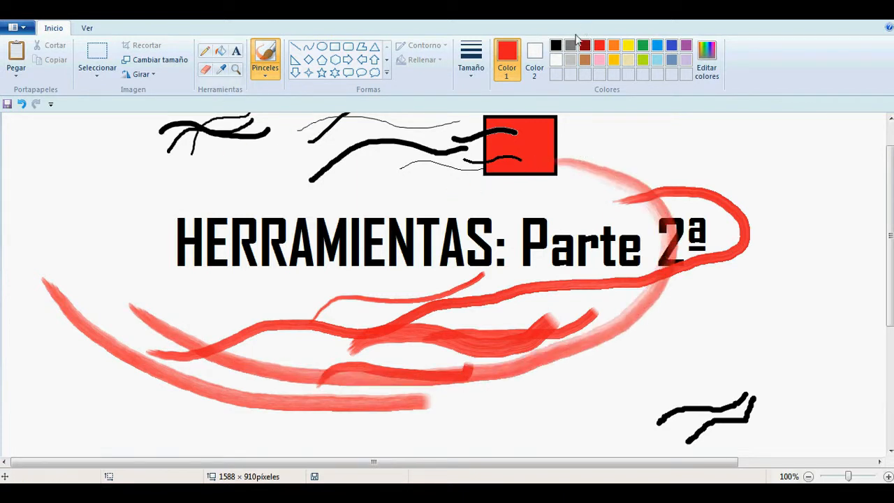
- Paint a long black watercolour curve over the lower red strokes, looping around the end of the title
left_click(557, 47)
mouse_move(222, 386)
left_mouse_down()
mouse_move(523, 385)
mouse_move(690, 232)
mouse_move(546, 230)
mouse_move(512, 283)
left_mouse_up()
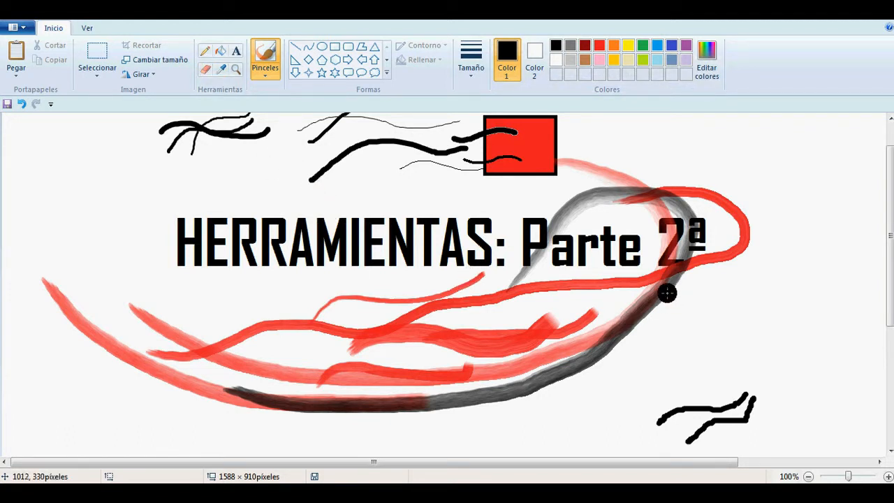
- Paint white Color 2 strokes over the black curve, set Color 1 to light grey, and brush white across the red strokes
left_click_drag(663, 295, 568, 363)
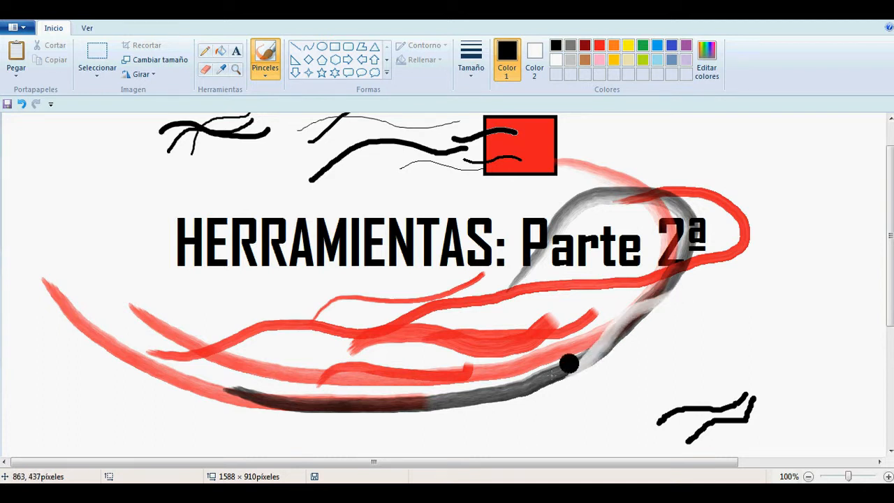
mouse_move(667, 309)
left_mouse_down()
mouse_move(538, 387)
mouse_move(503, 395)
left_mouse_up()
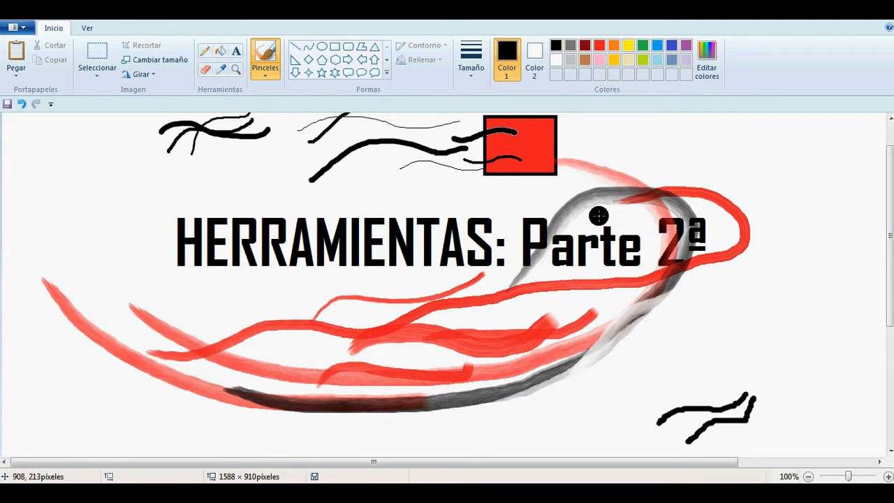
mouse_move(658, 329)
left_mouse_down()
mouse_move(635, 331)
mouse_move(451, 401)
left_mouse_up()
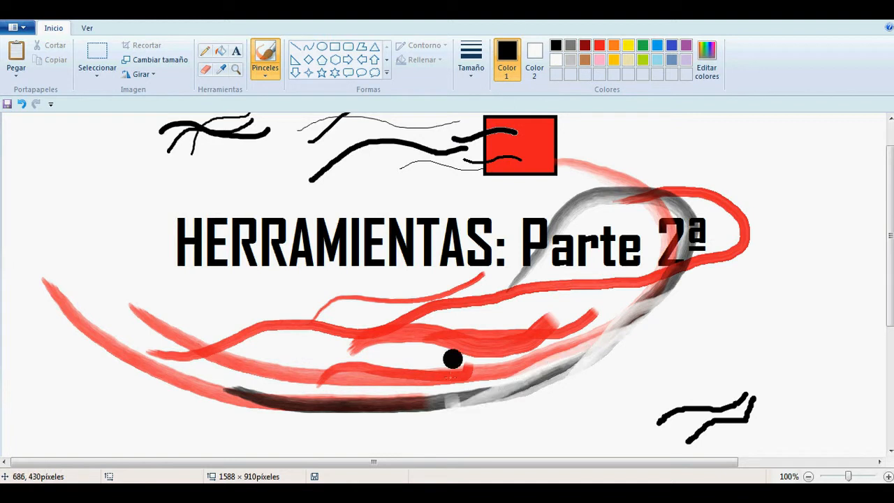
left_click(571, 60)
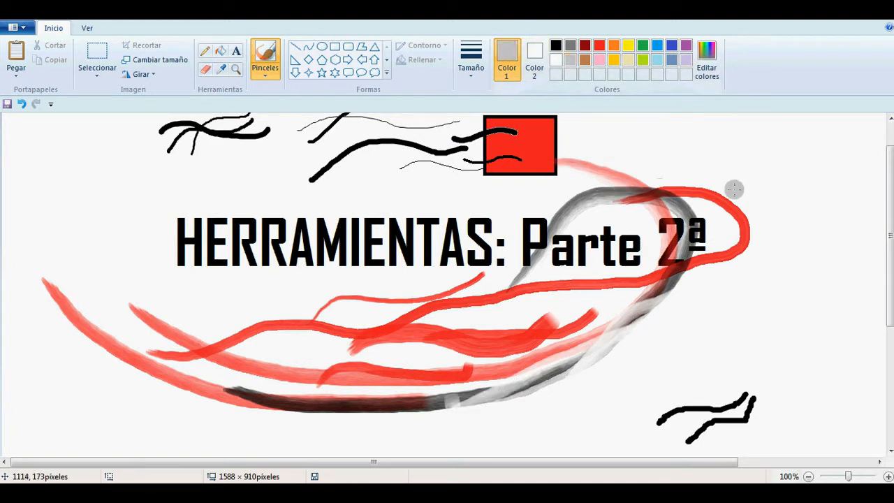
mouse_move(727, 192)
left_mouse_down()
mouse_move(702, 208)
mouse_move(637, 310)
mouse_move(593, 341)
mouse_move(545, 359)
mouse_move(492, 334)
left_mouse_up()
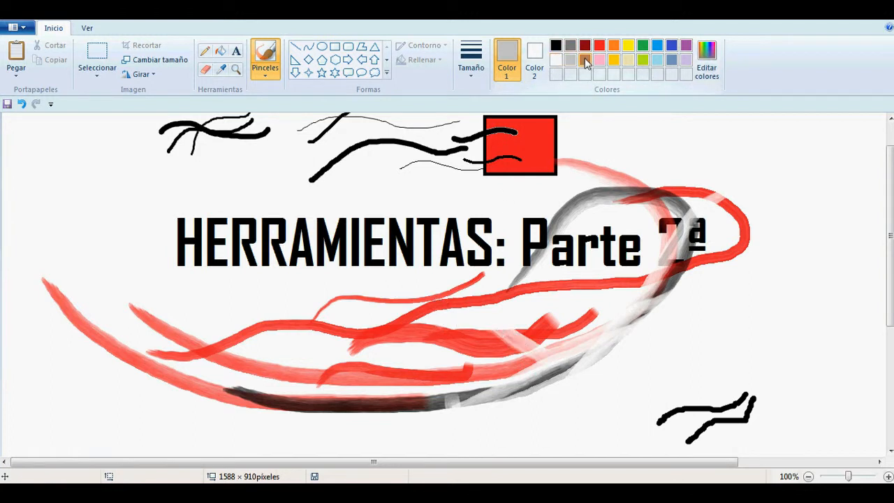
- Set Color 2 to light grey and Color 1 to black, and paint a grey Color 2 stroke across the curves
left_click(535, 62)
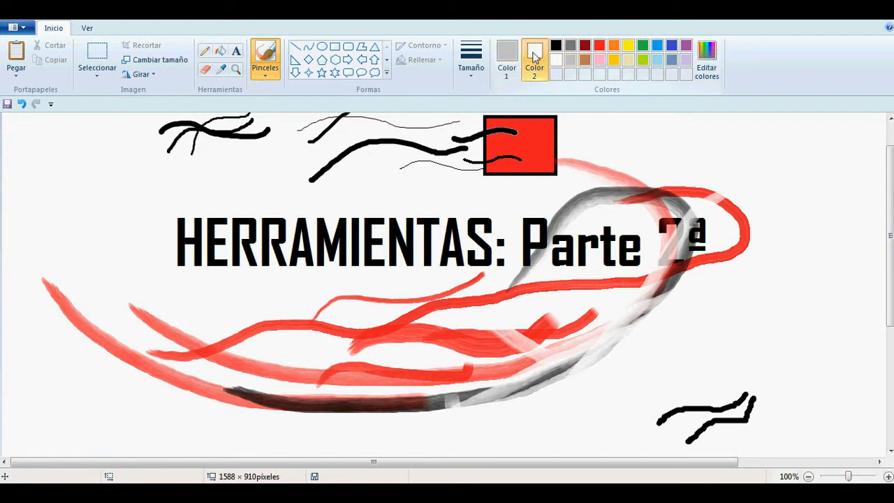
left_click(572, 60)
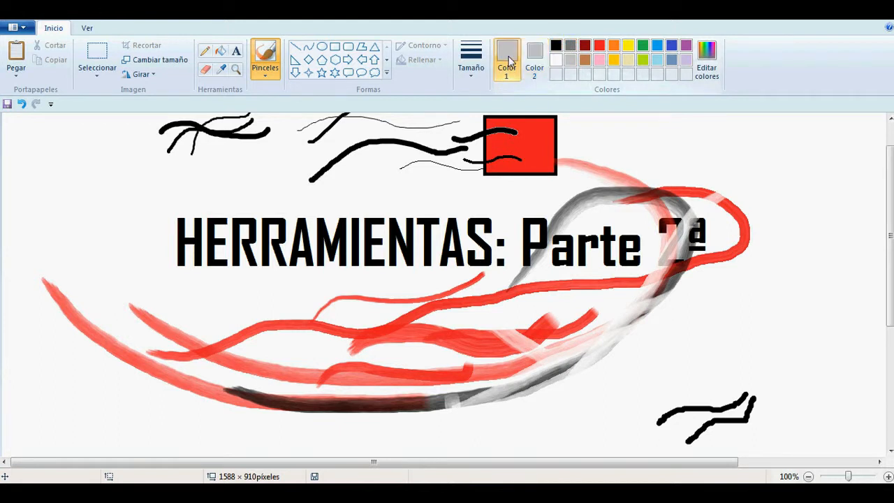
left_click(508, 61)
left_click(555, 45)
mouse_move(768, 200)
left_mouse_down()
mouse_move(681, 286)
mouse_move(541, 337)
left_mouse_up()
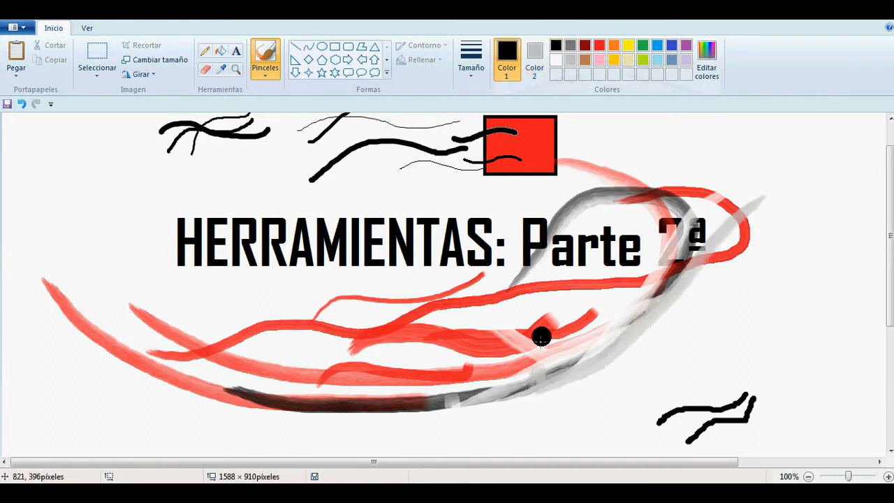
- Paint a long orange watercolour curve under the title using Color 2, and reset Color 2 to white with Color 1 active
left_click(534, 61)
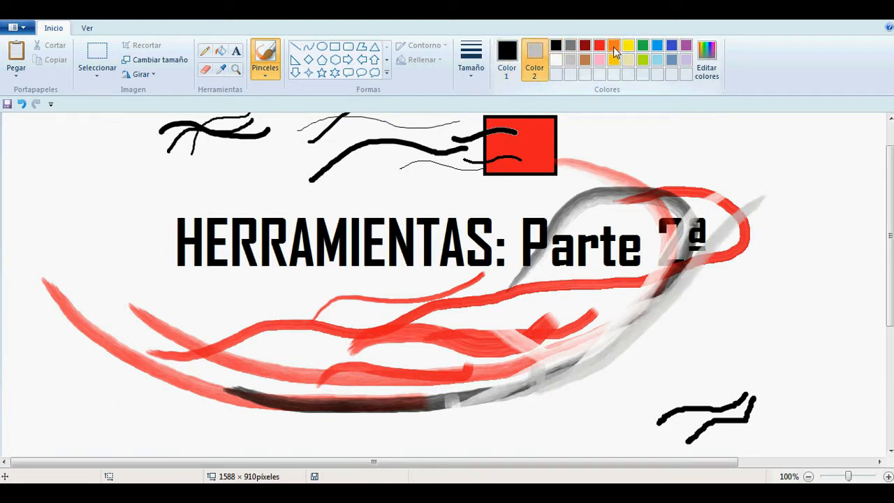
left_click(614, 51)
mouse_move(742, 244)
left_mouse_down()
mouse_move(696, 254)
mouse_move(560, 345)
mouse_move(389, 371)
mouse_move(149, 253)
left_mouse_up()
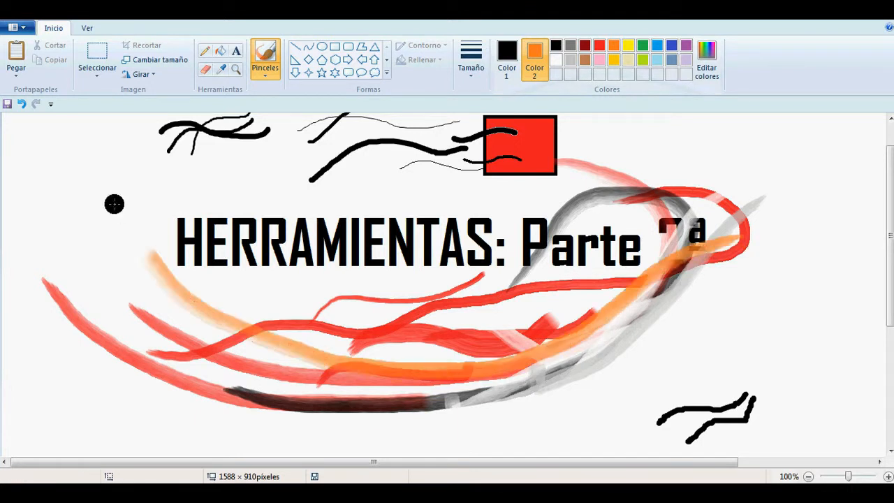
left_click(556, 60)
left_click(506, 61)
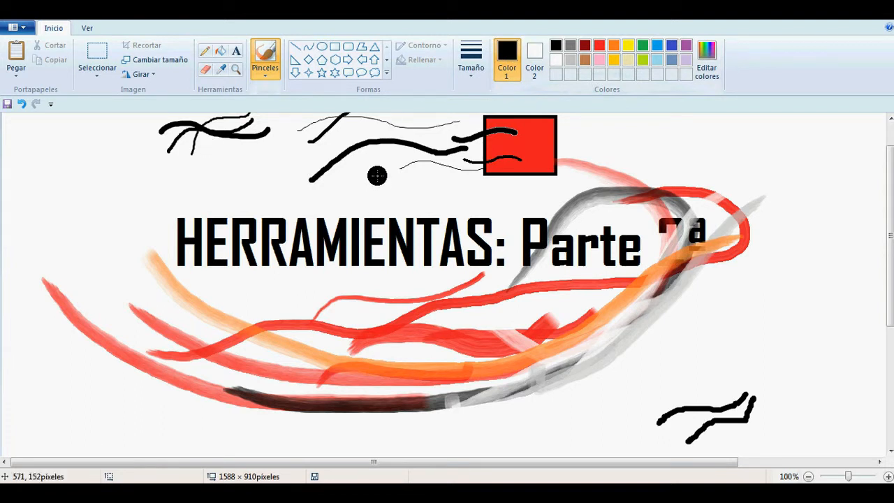
- Zoom in to 200% above the start of the title and draw a small black pencil mark there
left_click(257, 79)
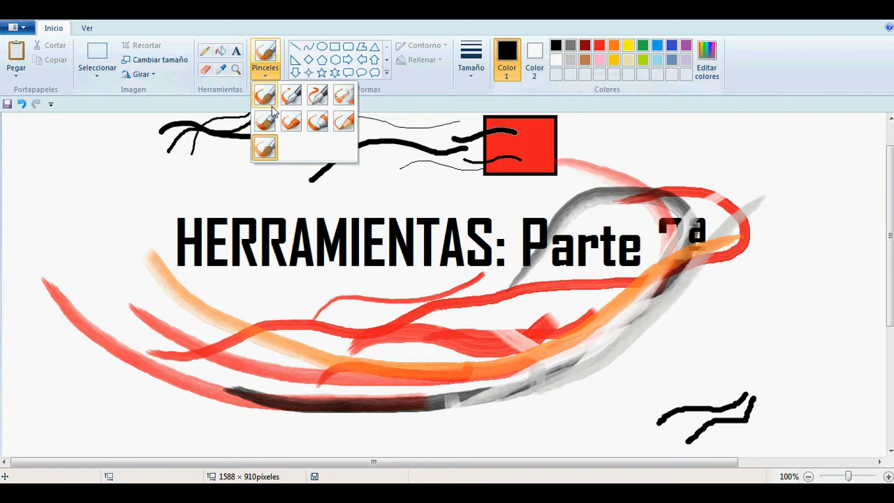
left_click(291, 94)
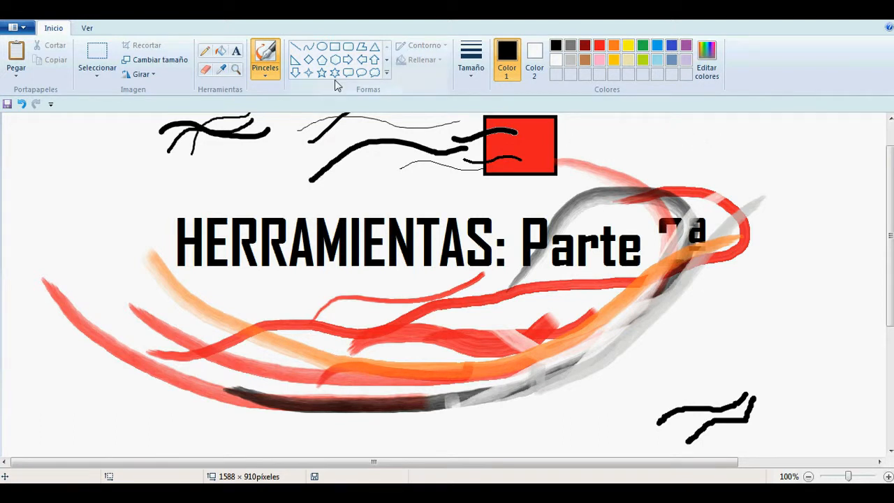
left_click(236, 72)
left_click(290, 215)
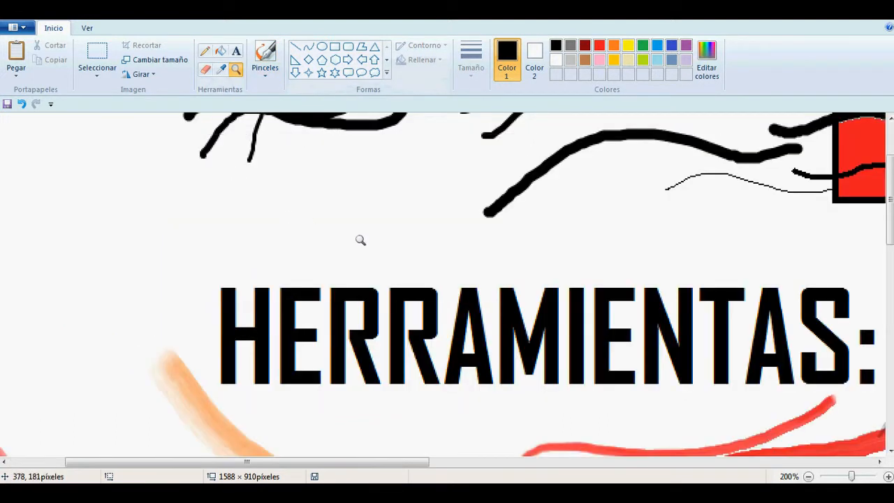
left_click(205, 51)
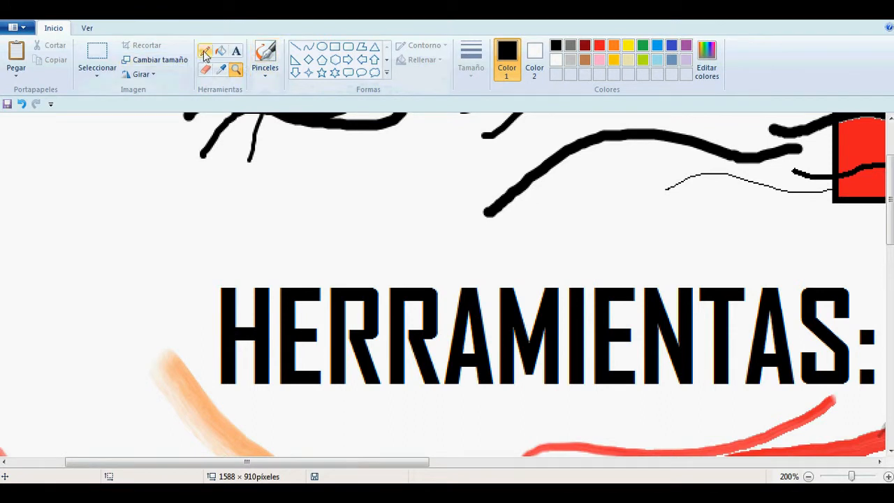
left_click_drag(351, 162, 356, 183)
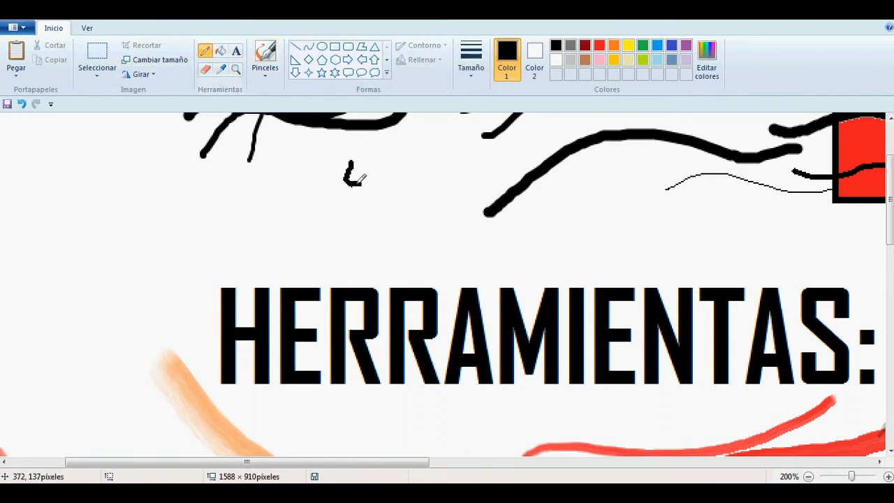
- Paint black letter-like strokes above the start of the title with calligraphy brush 1, placed around the small pencil mark
left_click(265, 55)
left_click(264, 73)
left_click(292, 95)
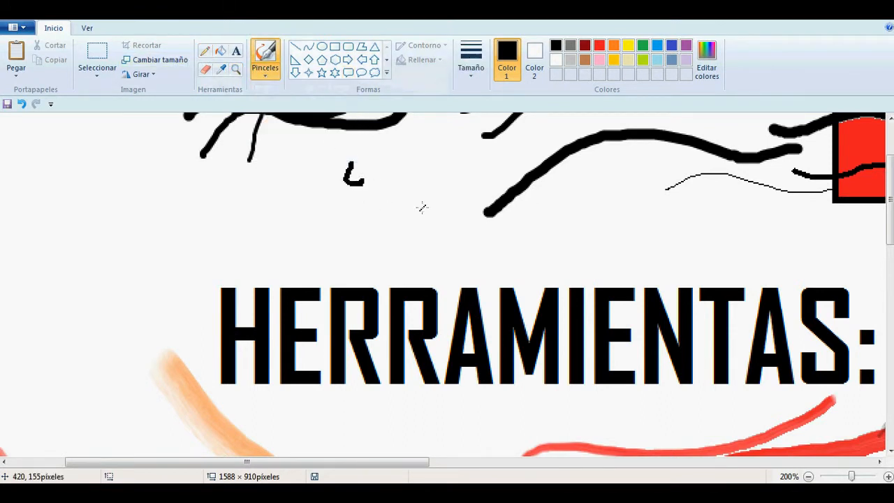
mouse_move(414, 166)
left_mouse_down()
mouse_move(418, 234)
mouse_move(386, 225)
left_mouse_up()
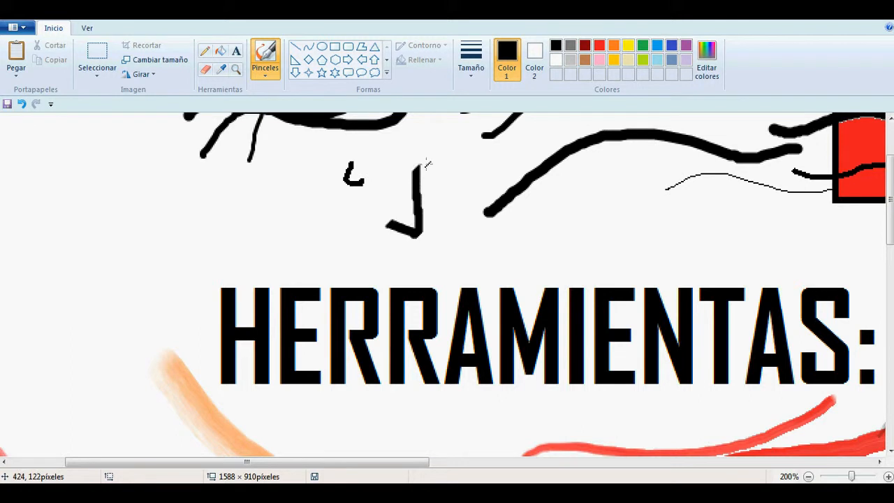
scroll(414, 197, "up", 3)
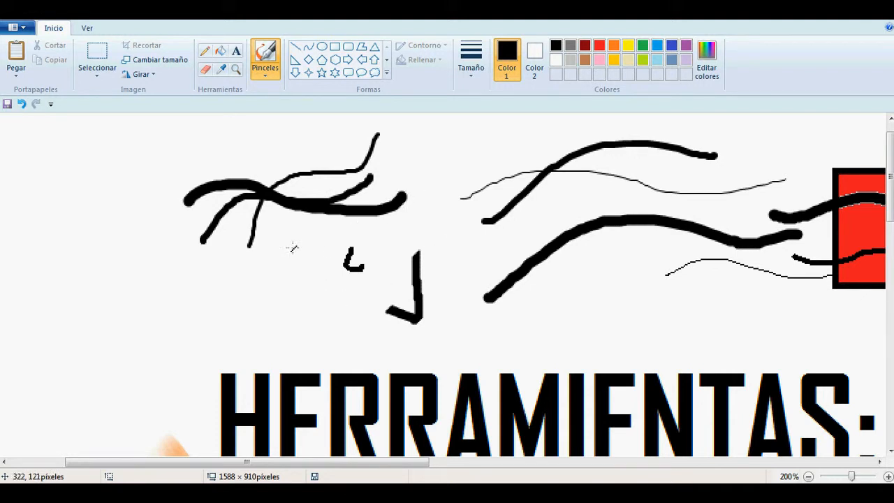
mouse_move(300, 239)
left_mouse_down()
mouse_move(300, 327)
mouse_move(253, 291)
mouse_move(223, 290)
mouse_move(356, 288)
left_mouse_up()
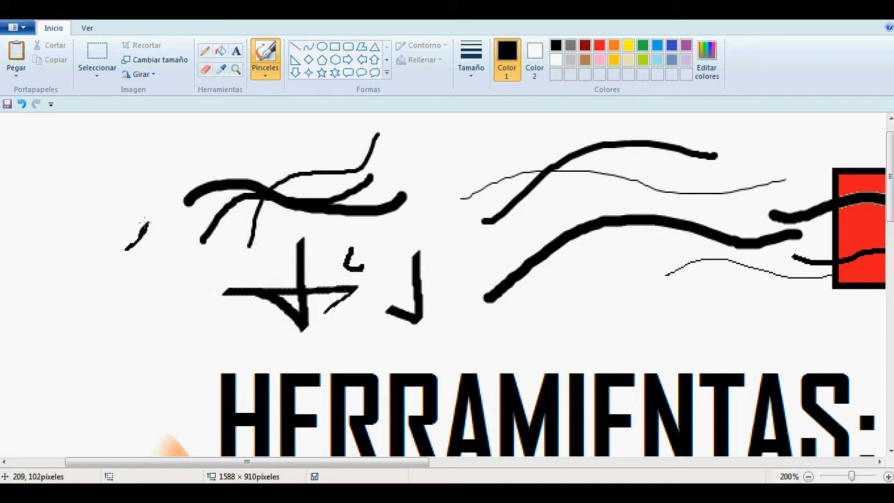
mouse_move(145, 222)
left_mouse_down()
mouse_move(138, 326)
mouse_move(114, 320)
mouse_move(98, 328)
mouse_move(94, 290)
mouse_move(143, 293)
mouse_move(169, 319)
mouse_move(198, 287)
mouse_move(170, 280)
mouse_move(225, 314)
left_mouse_up()
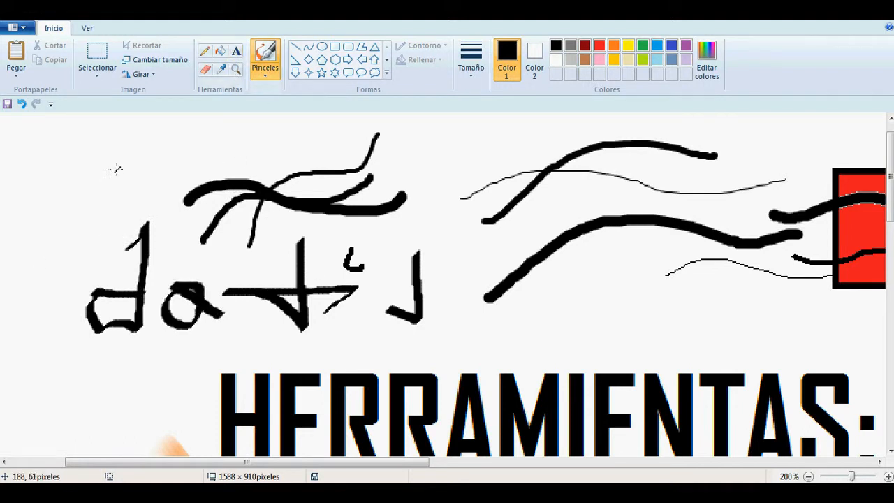
- Paint a small black hooked stroke and a cross above the lettering with calligraphy brush 2
left_click(265, 61)
left_click(317, 95)
mouse_move(87, 181)
left_mouse_down()
mouse_move(87, 232)
mouse_move(68, 211)
left_mouse_up()
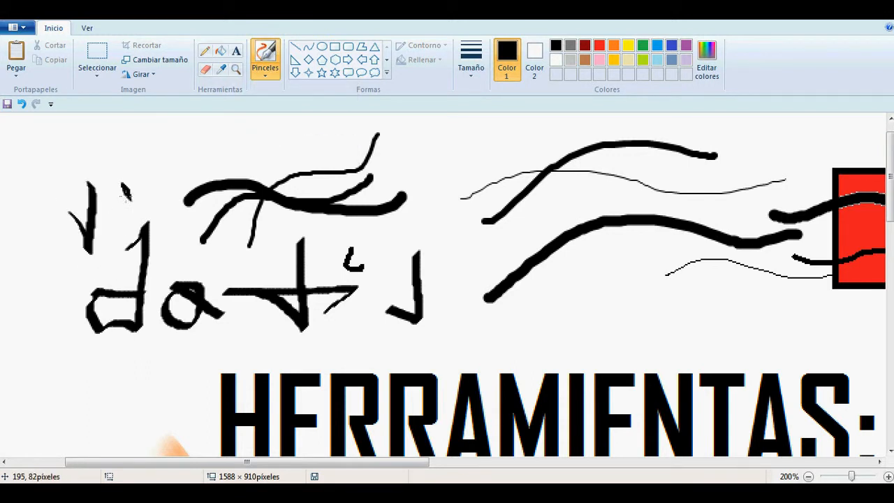
mouse_move(126, 196)
left_mouse_down()
mouse_move(131, 221)
mouse_move(109, 211)
left_mouse_up()
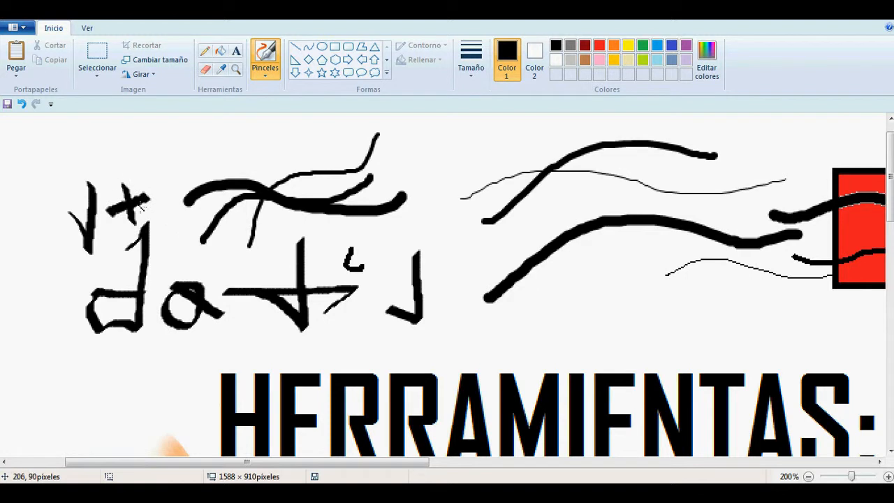
- Spray black airbrush loops over the lettering and the pencil mark, below the crossing black curves
left_click(265, 76)
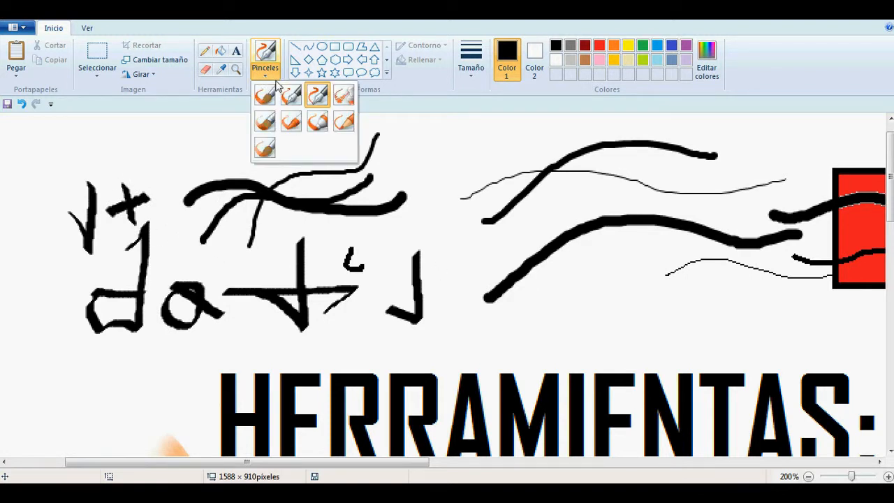
left_click(343, 95)
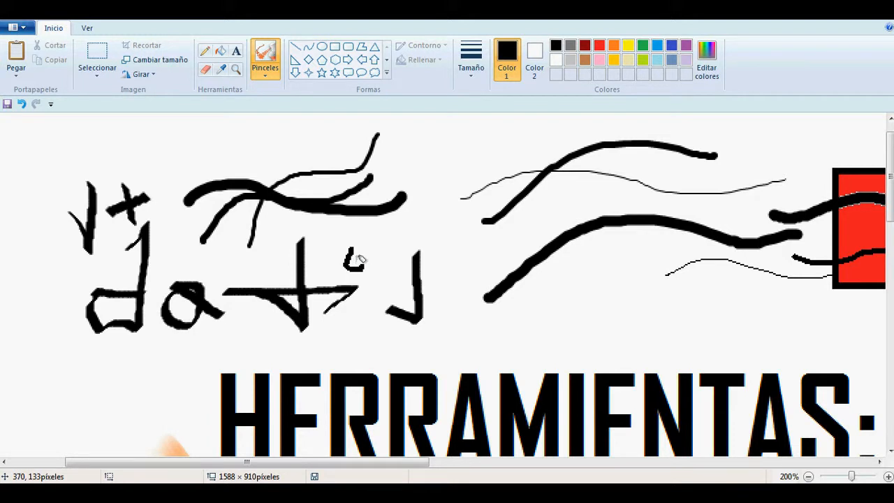
mouse_move(391, 246)
left_mouse_down()
mouse_move(327, 278)
mouse_move(264, 209)
mouse_move(360, 256)
mouse_move(438, 260)
mouse_move(438, 224)
mouse_move(412, 266)
mouse_move(314, 256)
mouse_move(363, 251)
mouse_move(398, 218)
mouse_move(375, 226)
mouse_move(360, 262)
left_mouse_up()
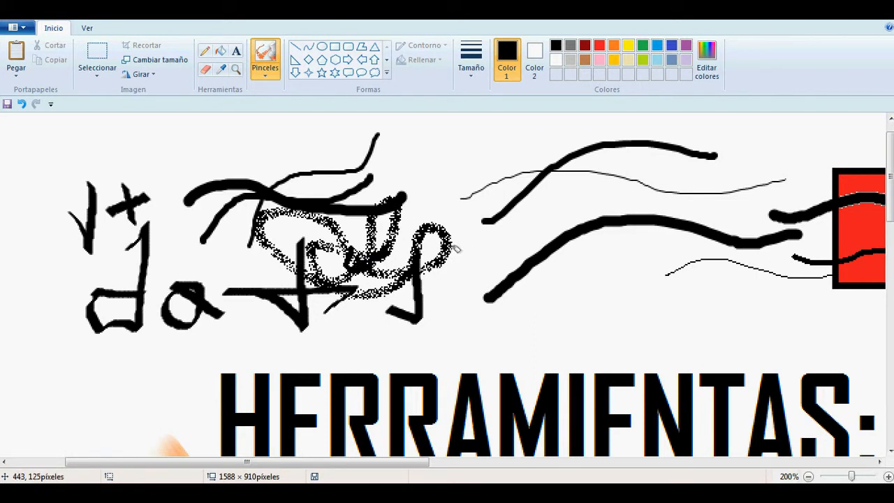
mouse_move(389, 252)
left_mouse_down()
mouse_move(457, 272)
mouse_move(415, 293)
left_mouse_up()
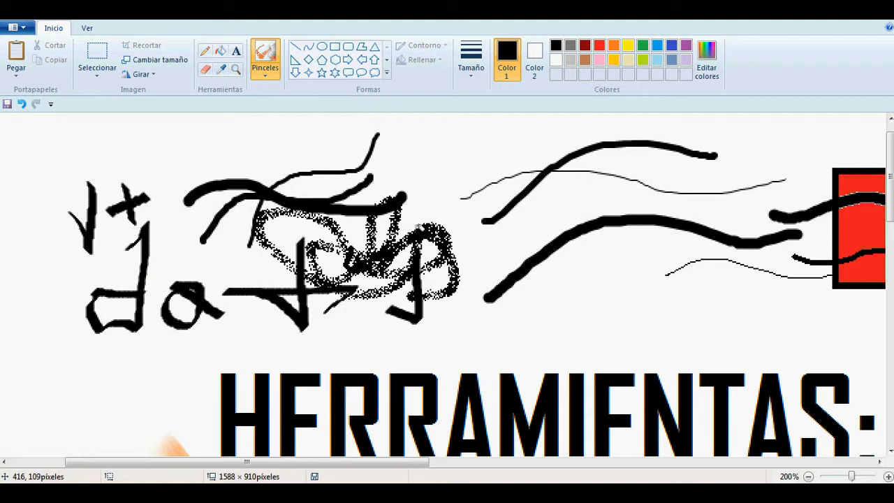
mouse_move(325, 233)
left_mouse_down()
mouse_move(268, 275)
mouse_move(278, 296)
mouse_move(296, 272)
mouse_move(250, 247)
mouse_move(278, 213)
mouse_move(278, 233)
mouse_move(308, 225)
mouse_move(364, 258)
left_mouse_up()
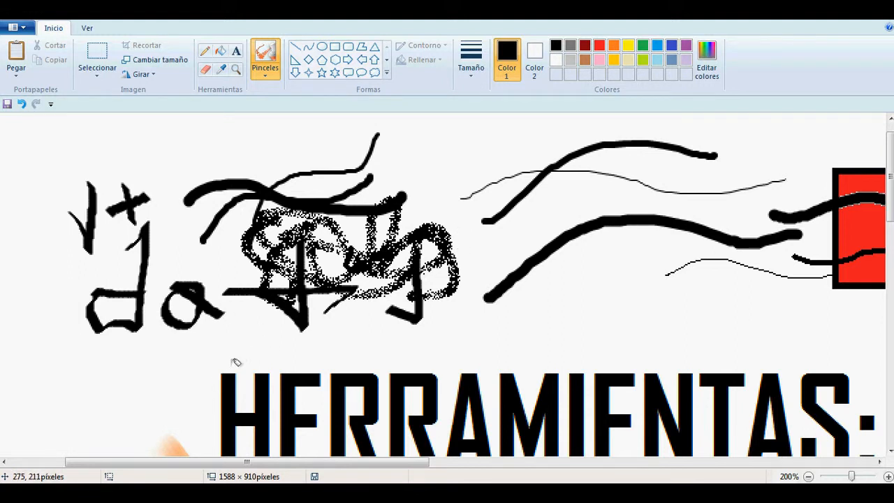
- Spray white Color 2 airbrush strokes over the title's H and E, then repeat at the largest size across to the orange stroke
mouse_move(236, 362)
left_mouse_down()
mouse_move(218, 410)
mouse_move(223, 397)
mouse_move(216, 395)
left_mouse_up()
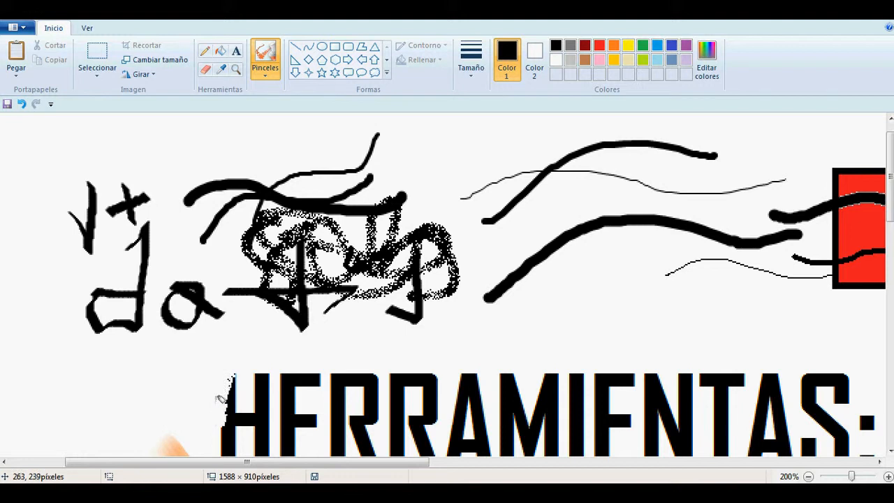
left_click_drag(319, 375, 236, 453)
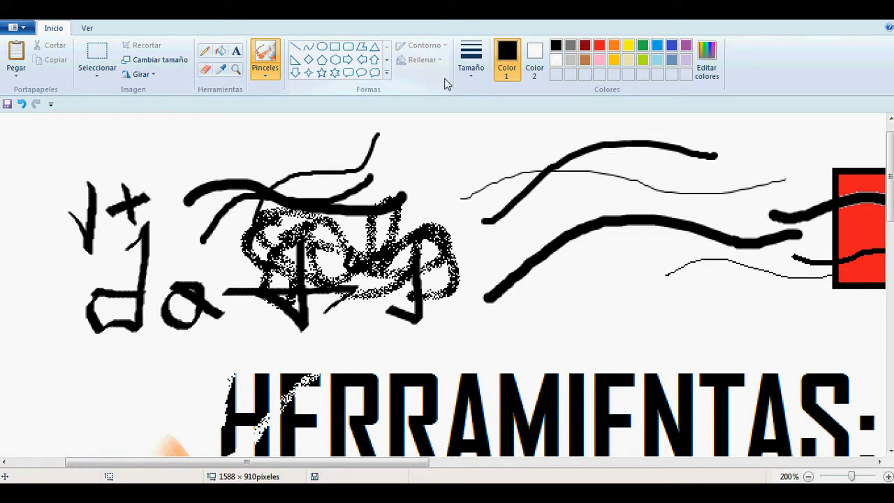
left_click(469, 70)
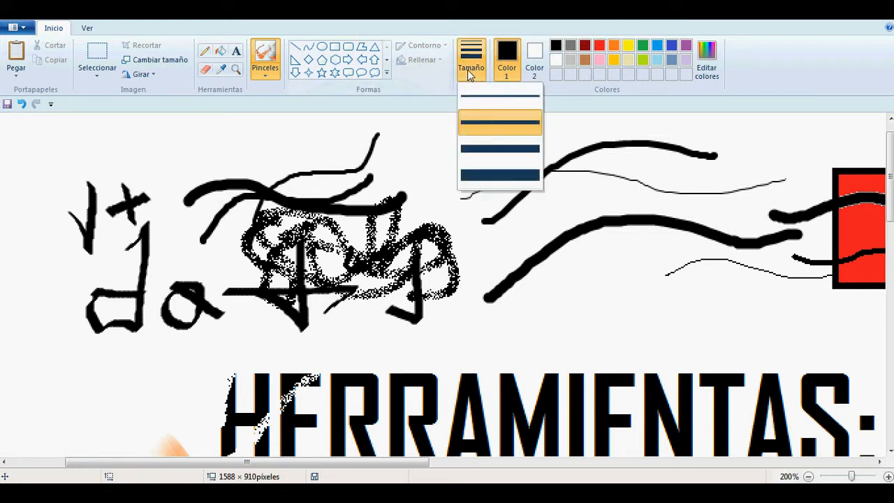
left_click(515, 175)
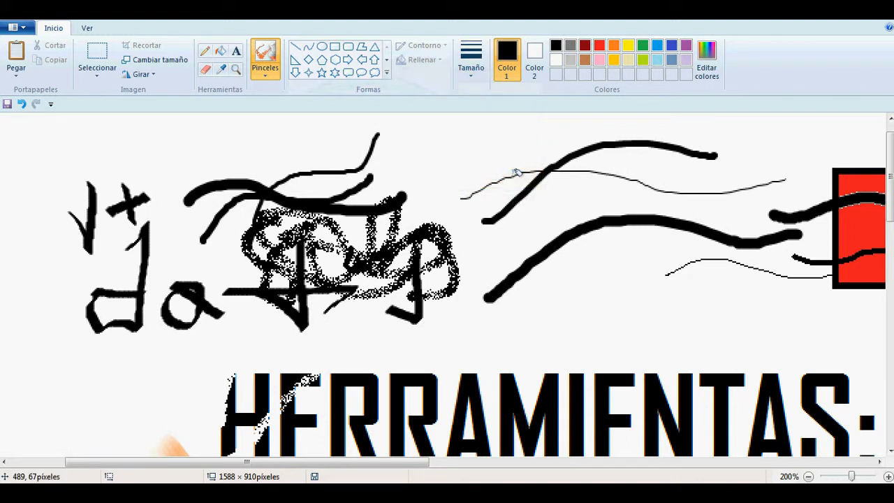
scroll(566, 222, "down", 3)
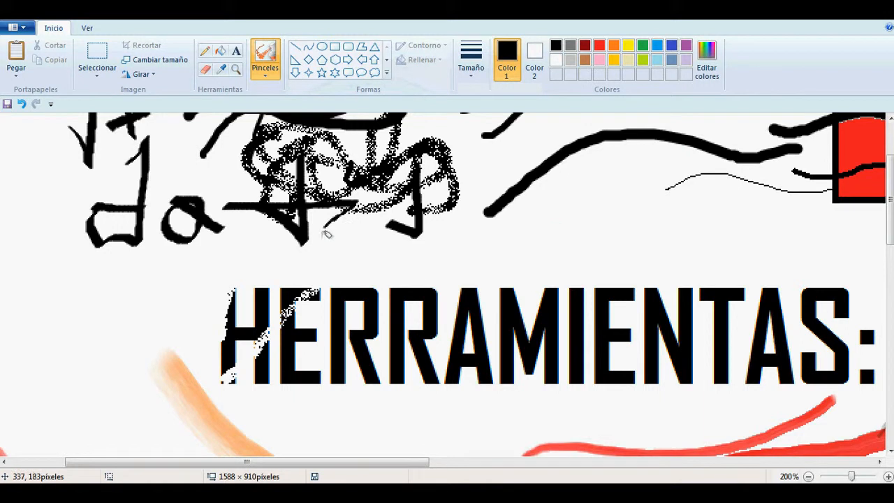
mouse_move(267, 267)
left_mouse_down()
mouse_move(203, 369)
mouse_move(181, 389)
left_mouse_up()
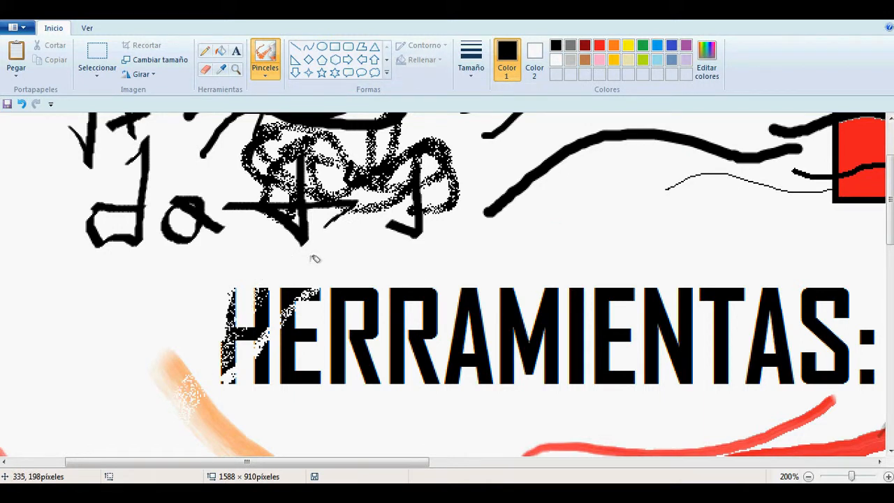
left_click_drag(315, 259, 223, 338)
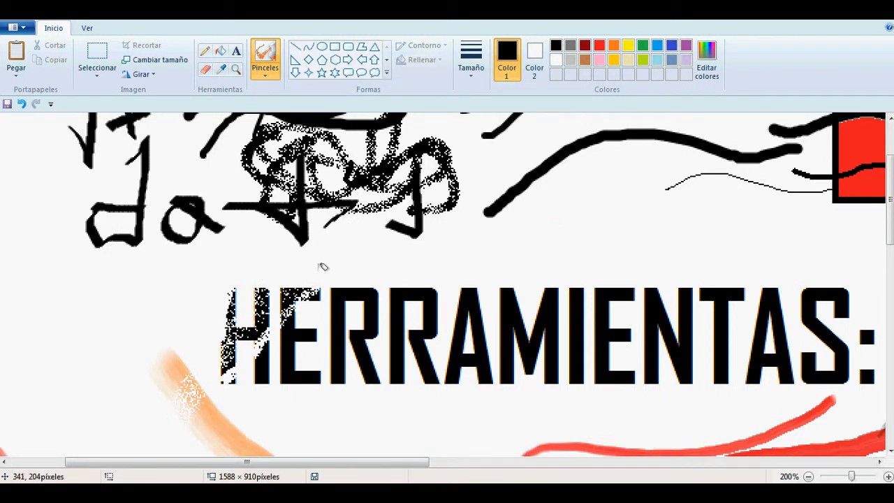
- Spray white over the title's first E and R with the airbrush at the smallest size, then at the largest size
left_click(477, 59)
left_click(477, 97)
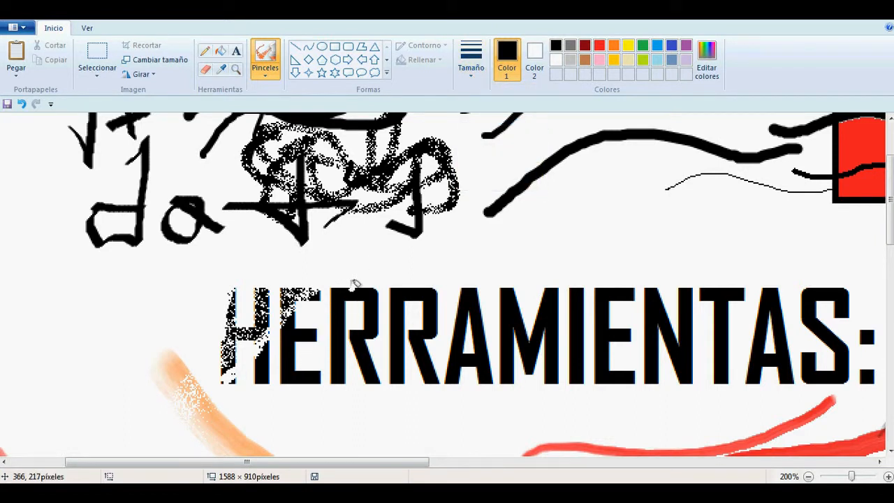
mouse_move(355, 283)
left_mouse_down()
mouse_move(319, 327)
mouse_move(329, 338)
left_mouse_up()
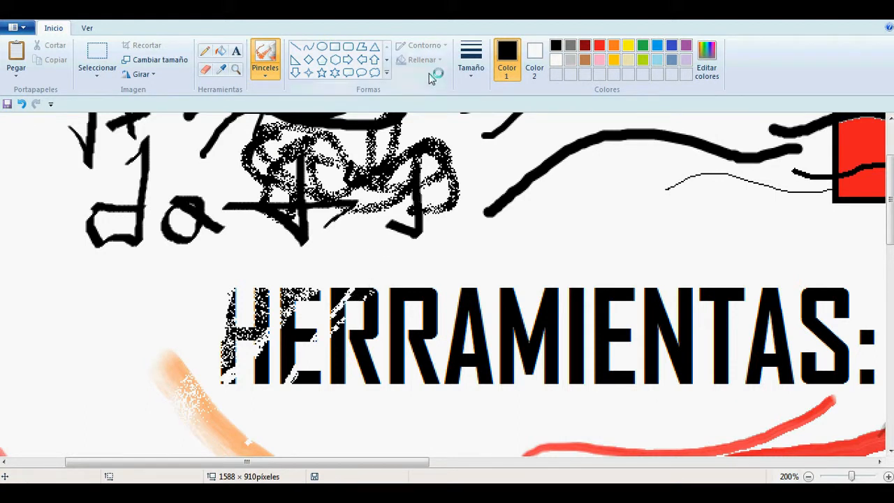
left_click(471, 62)
left_click(500, 171)
mouse_move(358, 277)
left_mouse_down()
mouse_move(294, 351)
mouse_move(323, 296)
left_mouse_up()
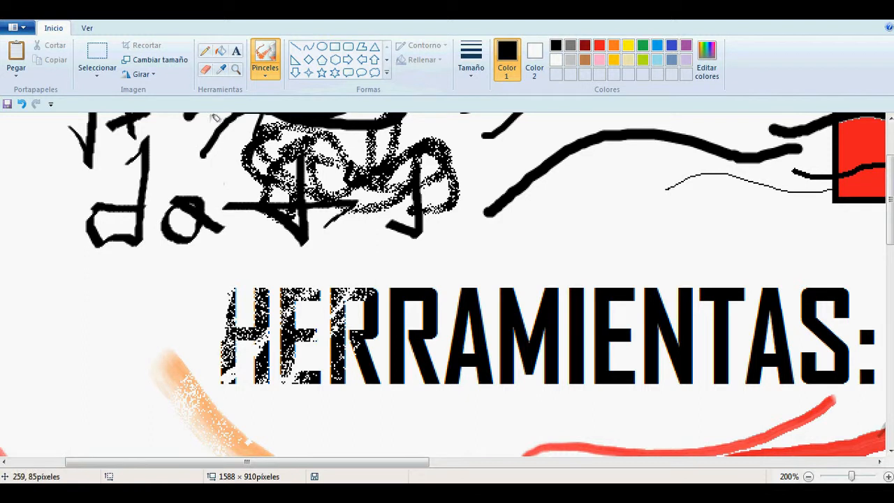
- Try a black pencil line across the speckled first letters of the title, and undo it
left_click(205, 51)
left_click_drag(366, 272, 243, 396)
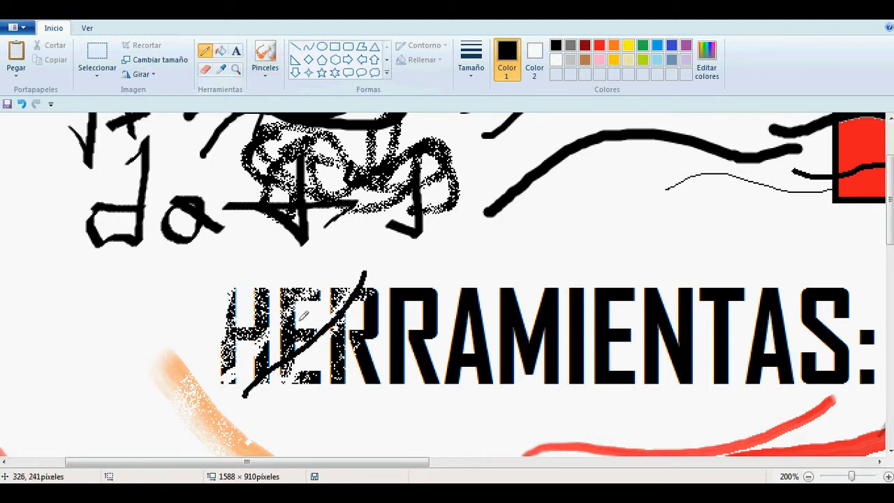
left_click(23, 104)
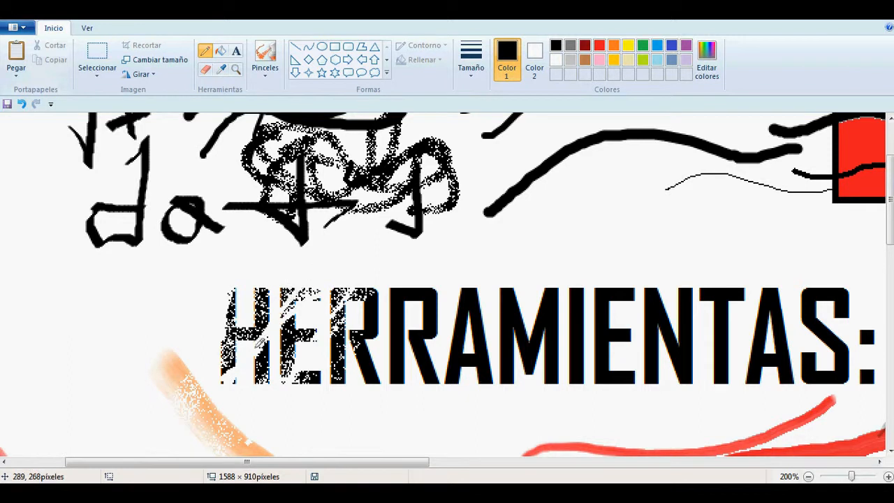
- Paint a wide black crayon stroke just above the title and cover it with dark red crayon strokes using Color 1
left_click(267, 70)
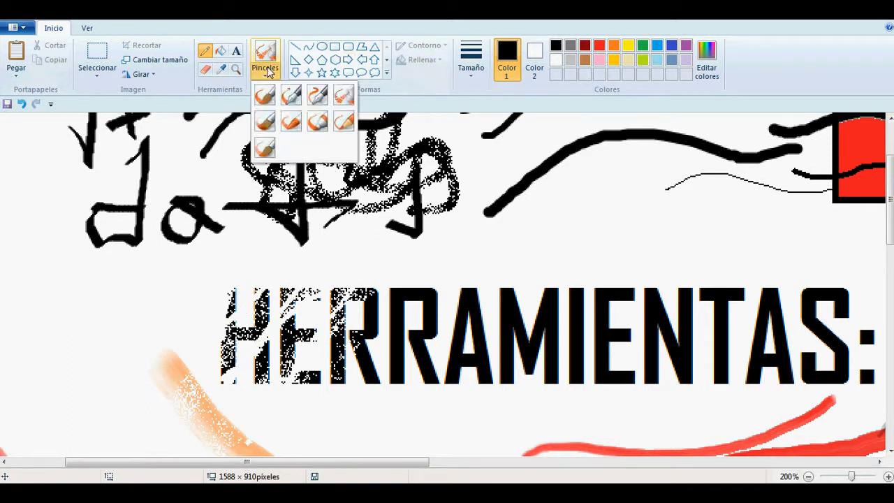
left_click(291, 122)
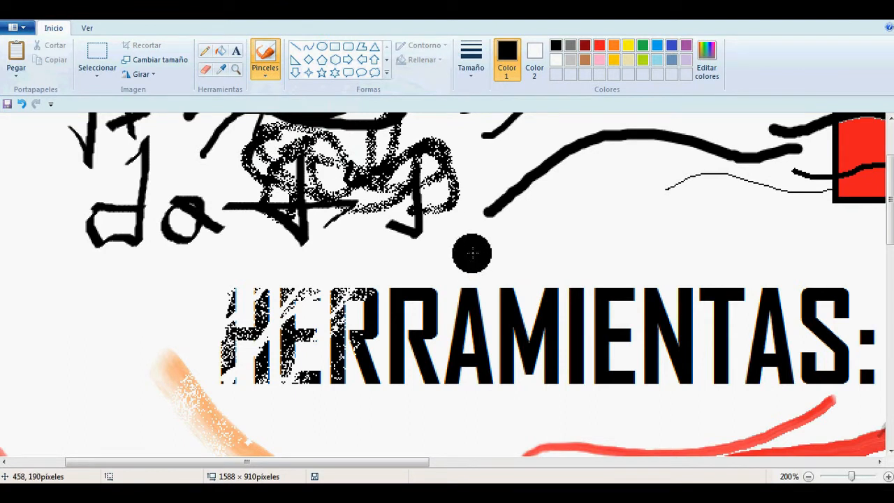
mouse_move(471, 251)
left_mouse_down()
mouse_move(545, 225)
mouse_move(642, 224)
mouse_move(714, 252)
mouse_move(804, 257)
mouse_move(585, 215)
mouse_move(467, 232)
mouse_move(647, 225)
left_mouse_up()
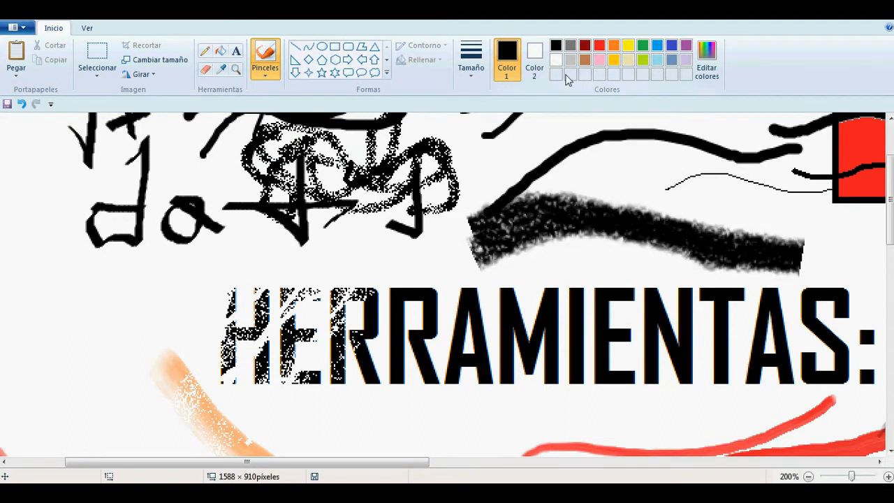
left_click(585, 45)
mouse_move(787, 245)
left_mouse_down()
mouse_move(691, 250)
mouse_move(621, 227)
mouse_move(509, 237)
mouse_move(482, 255)
mouse_move(584, 218)
mouse_move(709, 214)
mouse_move(810, 253)
mouse_move(581, 202)
mouse_move(520, 221)
left_mouse_up()
mouse_move(458, 243)
left_mouse_down()
mouse_move(401, 260)
mouse_move(294, 261)
mouse_move(442, 274)
mouse_move(536, 240)
mouse_move(385, 285)
mouse_move(669, 242)
left_mouse_up()
- Set the crayon to the smallest size and paint thin dark red strokes along the lower edge of the wide band
left_click(475, 69)
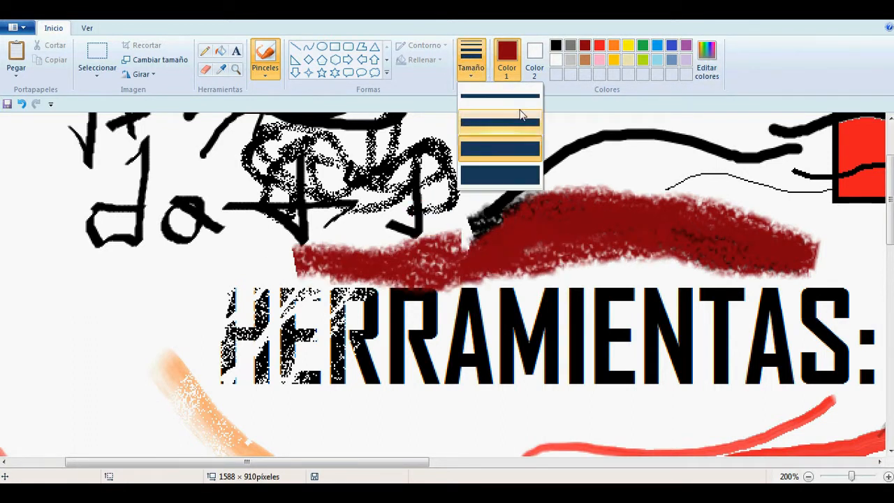
left_click(491, 97)
mouse_move(675, 259)
left_mouse_down()
mouse_move(584, 274)
mouse_move(510, 266)
mouse_move(737, 266)
mouse_move(623, 260)
mouse_move(520, 240)
mouse_move(428, 255)
left_mouse_up()
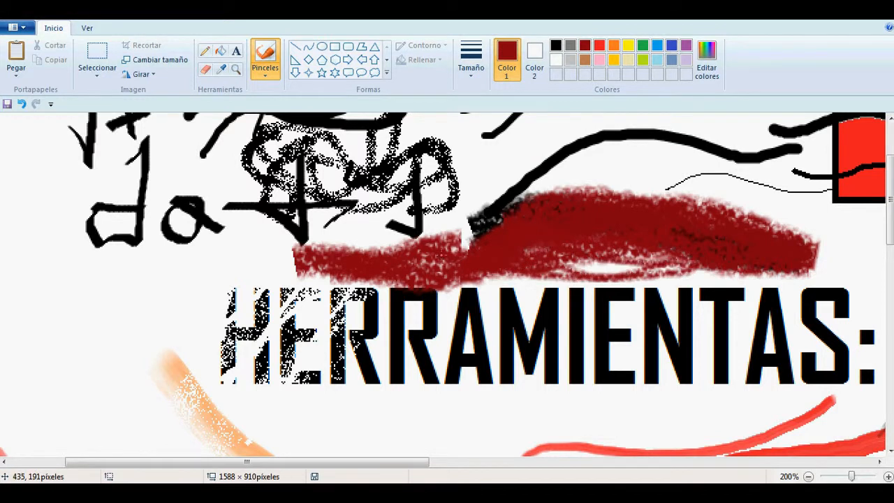
- Cover the title's first letters with wide dark red marker strokes, and go over the patch's edges with white marker strokes using Color 2
left_click(265, 73)
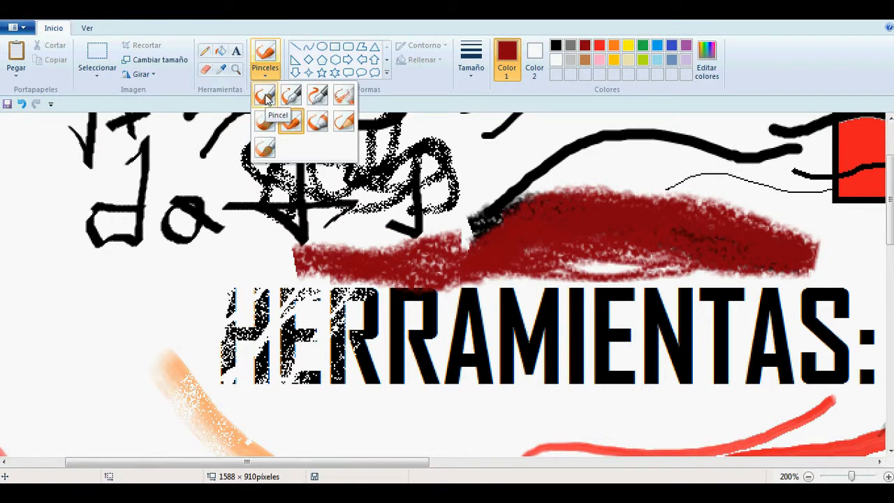
left_click(317, 121)
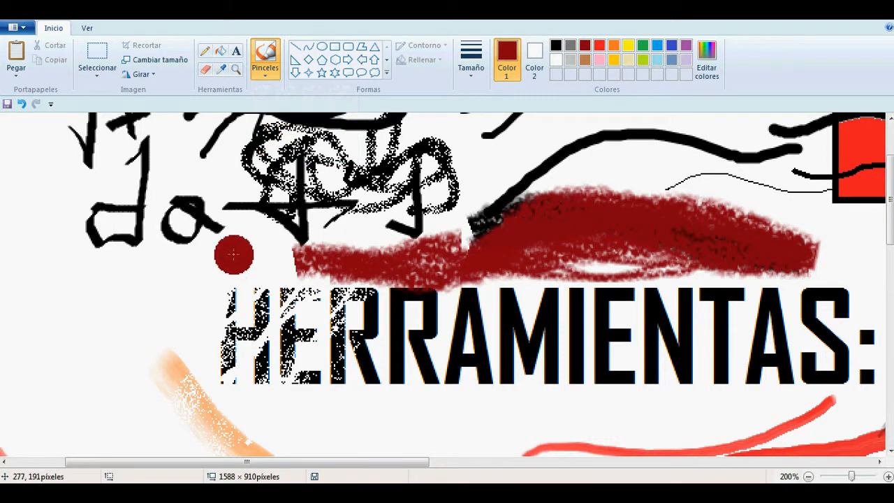
mouse_move(185, 267)
left_mouse_down()
mouse_move(344, 238)
mouse_move(365, 257)
mouse_move(386, 256)
mouse_move(259, 277)
mouse_move(160, 309)
mouse_move(265, 283)
mouse_move(401, 276)
mouse_move(179, 350)
mouse_move(377, 319)
mouse_move(225, 390)
mouse_move(286, 376)
mouse_move(238, 398)
mouse_move(448, 349)
mouse_move(394, 373)
mouse_move(396, 351)
mouse_move(341, 220)
mouse_move(370, 286)
mouse_move(387, 362)
mouse_move(315, 277)
mouse_move(328, 349)
left_mouse_up()
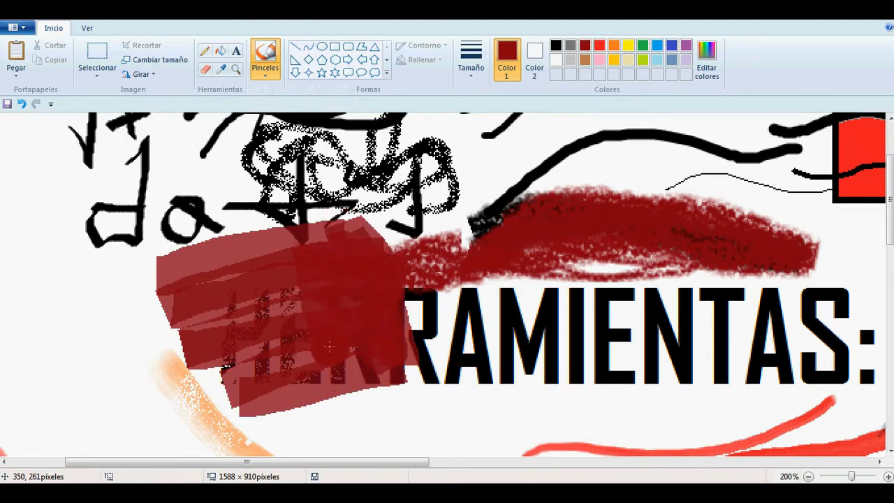
mouse_move(412, 377)
left_mouse_down()
mouse_move(205, 368)
mouse_move(239, 342)
mouse_move(160, 306)
mouse_move(220, 360)
mouse_move(185, 280)
mouse_move(349, 223)
mouse_move(408, 307)
mouse_move(383, 374)
mouse_move(387, 390)
left_mouse_up()
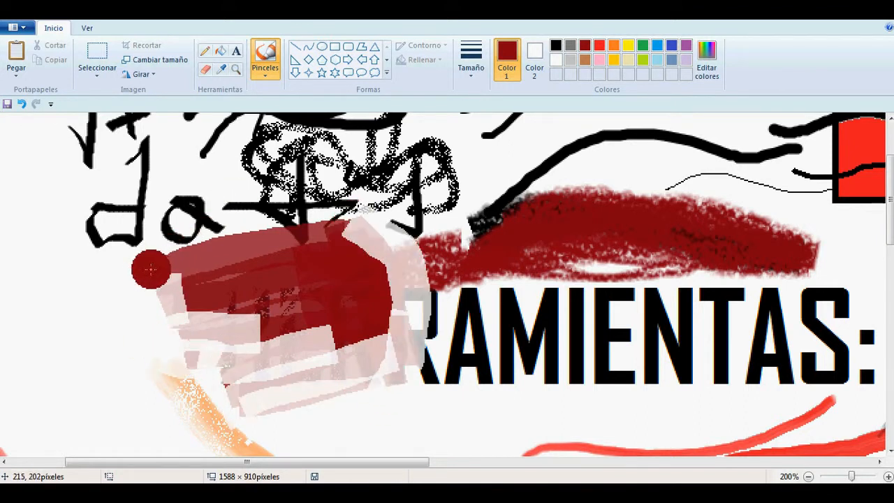
- Paint white and dark red marker strokes along the patch's upper edge, over the crayon band and middle letters, and across the patch's lower part
left_click_drag(149, 265, 219, 228)
key("ctrl+z")
mouse_move(478, 171)
left_mouse_down()
mouse_move(634, 232)
mouse_move(518, 204)
mouse_move(628, 261)
mouse_move(543, 257)
mouse_move(547, 302)
mouse_move(611, 217)
mouse_move(629, 260)
mouse_move(708, 254)
left_mouse_up()
left_click_drag(502, 146, 447, 172)
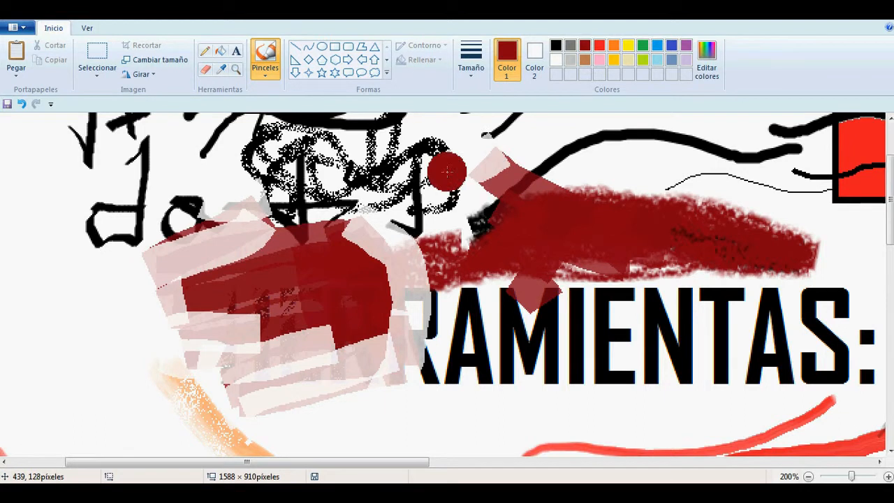
mouse_move(542, 140)
left_mouse_down()
mouse_move(487, 158)
mouse_move(528, 146)
mouse_move(609, 178)
mouse_move(586, 174)
mouse_move(652, 244)
mouse_move(622, 218)
mouse_move(620, 231)
mouse_move(568, 250)
mouse_move(590, 265)
mouse_move(613, 256)
mouse_move(614, 265)
mouse_move(537, 313)
mouse_move(522, 308)
mouse_move(315, 369)
left_mouse_up()
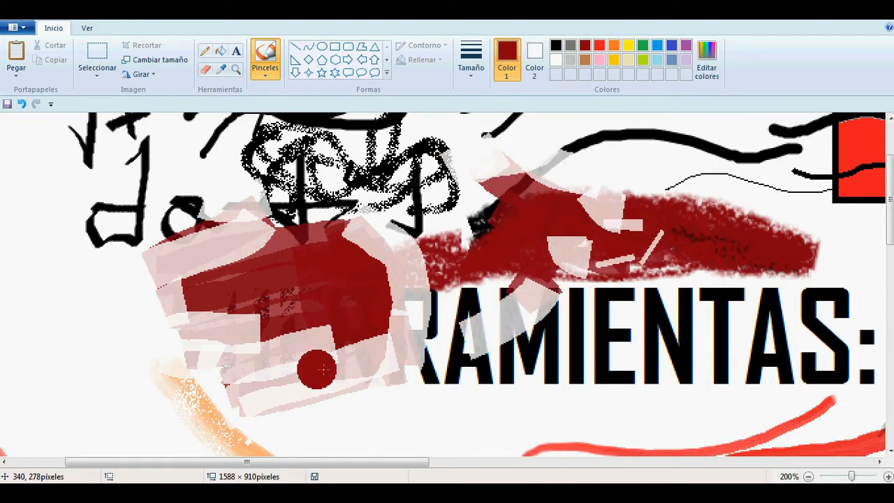
mouse_move(174, 303)
left_mouse_down()
mouse_move(254, 364)
mouse_move(264, 344)
mouse_move(315, 384)
mouse_move(321, 345)
mouse_move(348, 377)
mouse_move(353, 349)
mouse_move(398, 363)
left_mouse_up()
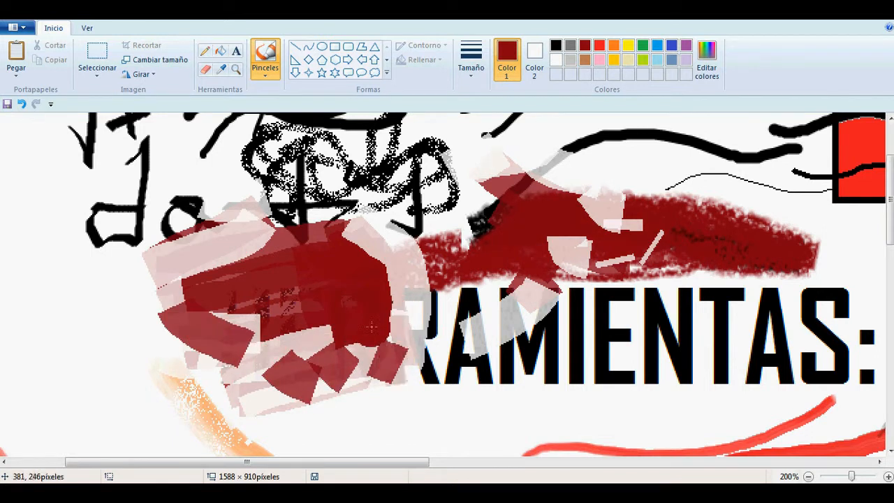
- Set the marker to the smallest size and paint thin dark red strokes between the black scribble and the crayon band
left_click(471, 62)
left_click(489, 175)
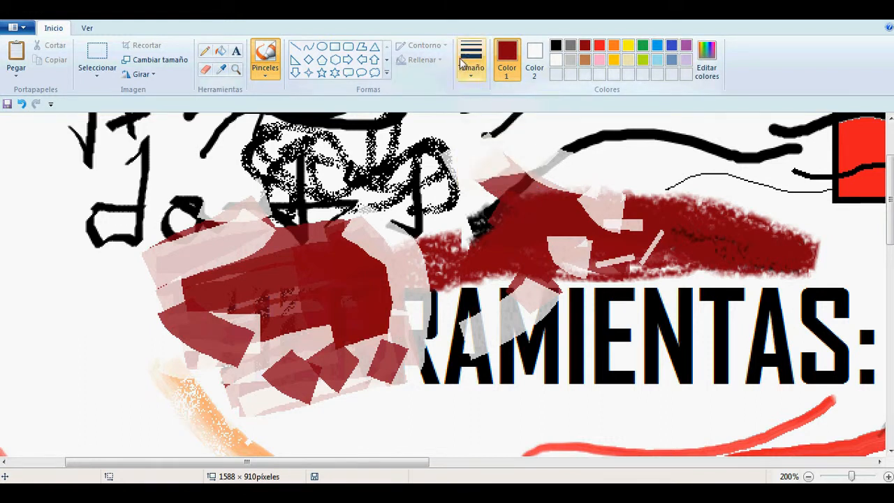
left_click(471, 66)
left_click(500, 98)
mouse_move(374, 180)
left_mouse_down()
mouse_move(433, 216)
mouse_move(461, 257)
left_mouse_up()
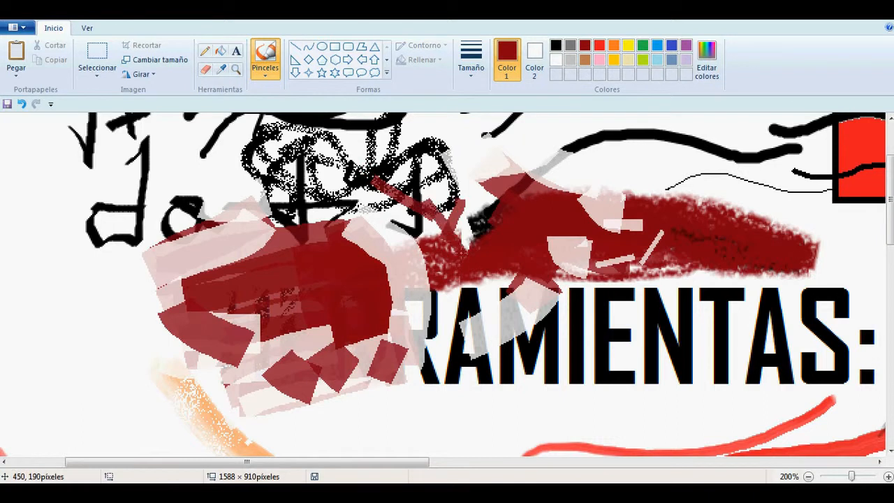
- Paint thin dark red strokes with the natural pencil brush just above the wide crayon band
left_click(266, 70)
left_click(343, 122)
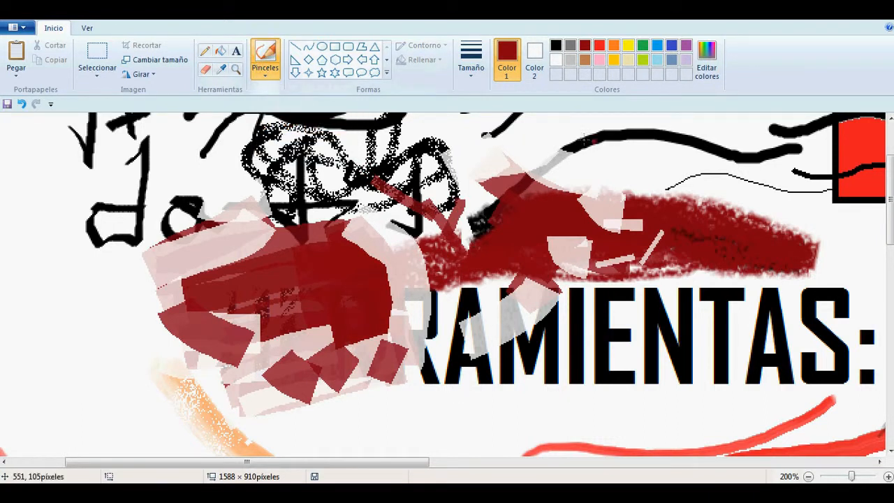
mouse_move(578, 159)
left_mouse_down()
mouse_move(691, 181)
mouse_move(545, 174)
mouse_move(727, 187)
mouse_move(635, 164)
mouse_move(594, 174)
mouse_move(736, 184)
mouse_move(599, 146)
mouse_move(619, 163)
mouse_move(592, 168)
left_mouse_up()
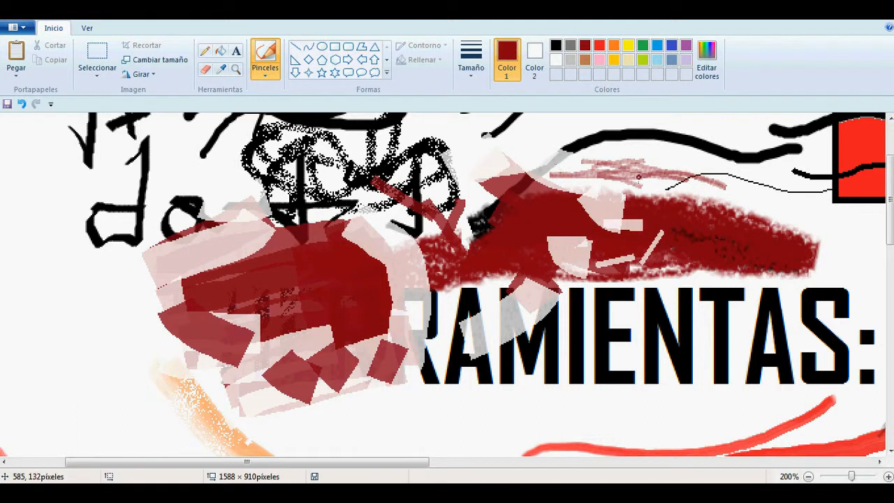
- Set the natural pencil brush to the largest size and shade dark red above the crayon band, over the title's second E and across the band
left_click(471, 57)
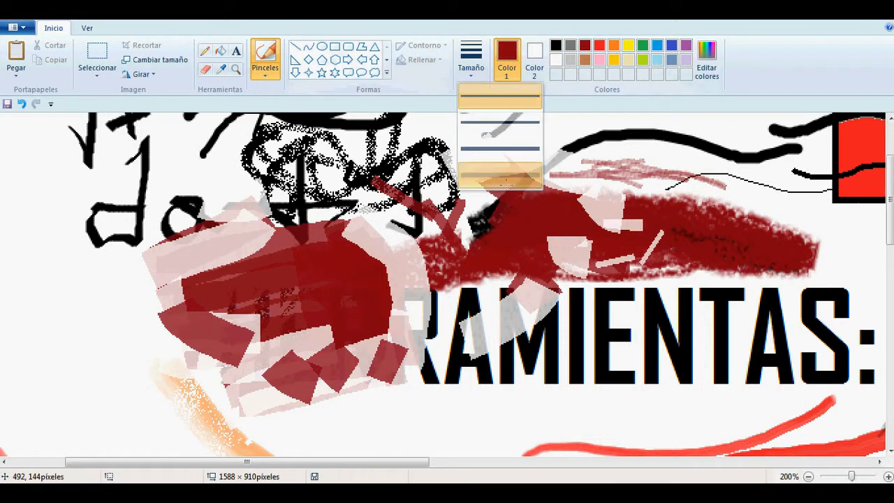
left_click(506, 180)
mouse_move(726, 190)
left_mouse_down()
mouse_move(674, 172)
mouse_move(602, 183)
mouse_move(732, 188)
mouse_move(750, 200)
mouse_move(711, 176)
mouse_move(702, 178)
mouse_move(739, 198)
mouse_move(648, 167)
mouse_move(693, 184)
mouse_move(712, 173)
mouse_move(701, 189)
mouse_move(725, 200)
mouse_move(621, 177)
mouse_move(692, 193)
mouse_move(692, 181)
mouse_move(647, 163)
mouse_move(693, 183)
mouse_move(678, 152)
mouse_move(661, 180)
left_mouse_up()
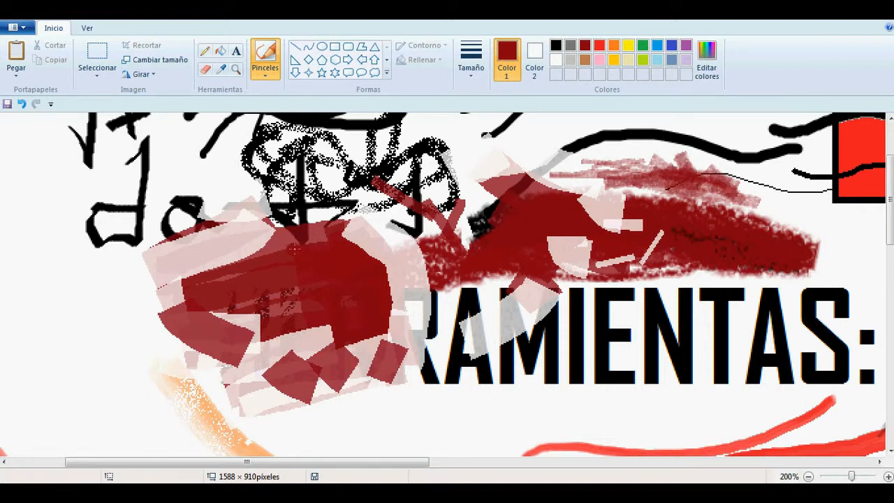
mouse_move(628, 319)
left_mouse_down()
mouse_move(588, 359)
mouse_move(595, 367)
mouse_move(642, 314)
mouse_move(615, 342)
mouse_move(629, 335)
mouse_move(624, 361)
mouse_move(610, 348)
mouse_move(655, 336)
mouse_move(611, 352)
mouse_move(617, 345)
mouse_move(614, 365)
mouse_move(628, 338)
mouse_move(646, 340)
mouse_move(638, 328)
mouse_move(641, 344)
mouse_move(620, 342)
mouse_move(624, 316)
mouse_move(635, 352)
mouse_move(631, 333)
mouse_move(655, 327)
mouse_move(623, 371)
mouse_move(634, 333)
mouse_move(635, 347)
mouse_move(616, 359)
left_mouse_up()
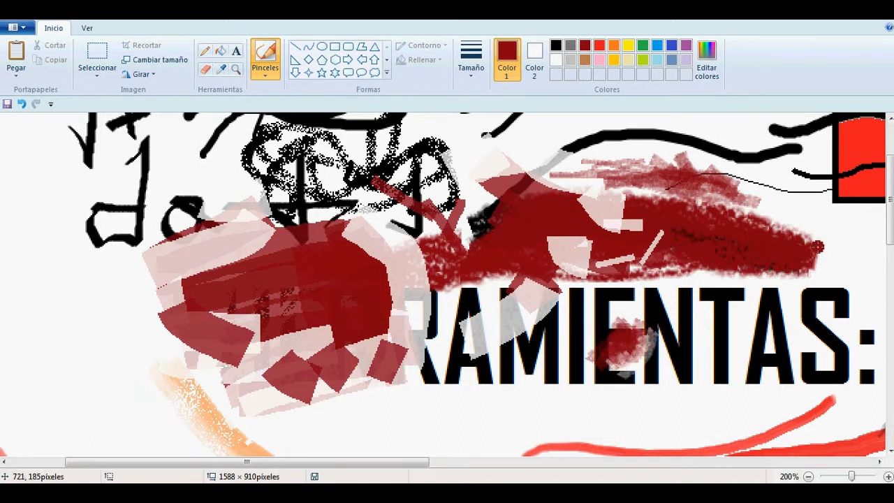
mouse_move(758, 248)
left_mouse_down()
mouse_move(796, 273)
mouse_move(815, 261)
mouse_move(791, 261)
mouse_move(826, 256)
mouse_move(748, 265)
mouse_move(753, 272)
mouse_move(718, 269)
mouse_move(777, 260)
mouse_move(749, 261)
left_mouse_up()
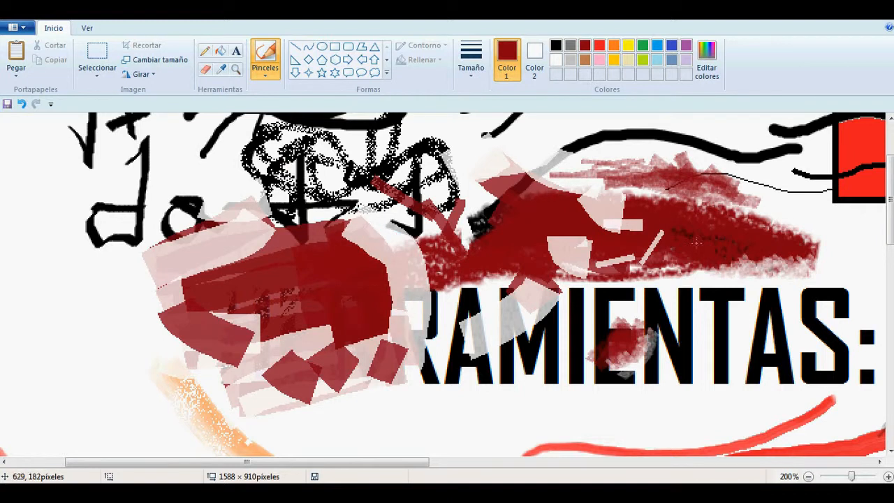
left_click(266, 70)
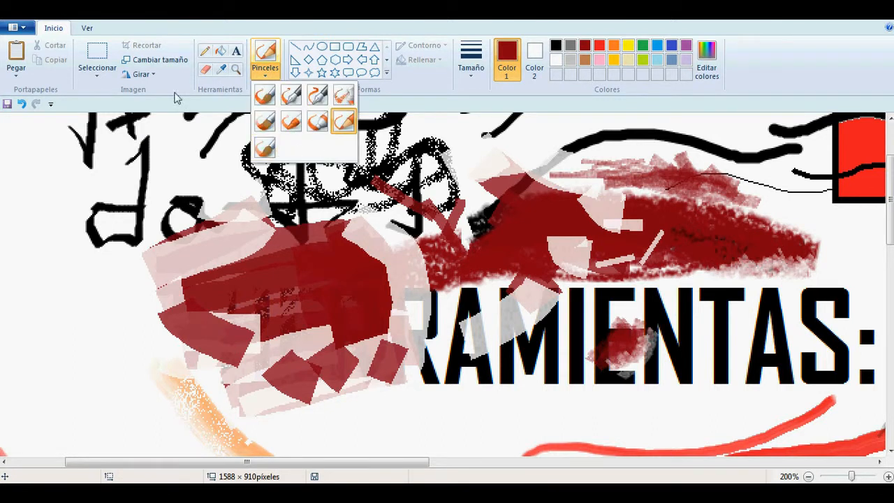
left_click(423, 84)
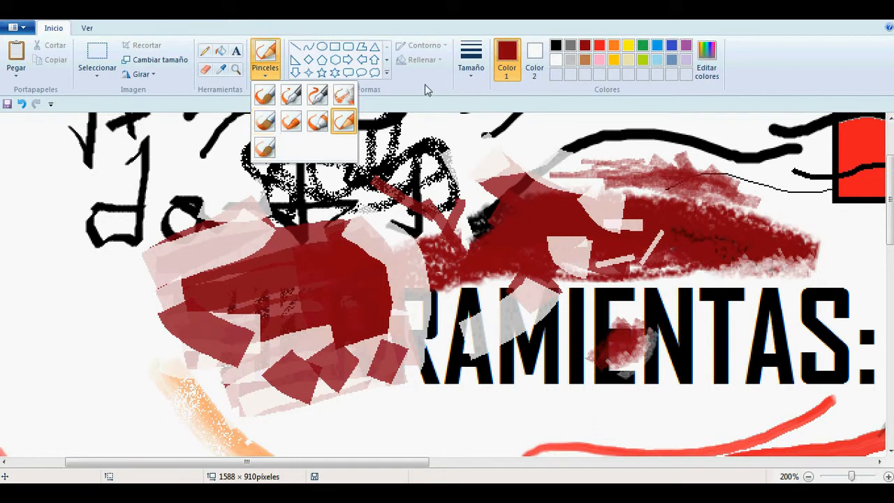
- Zoom out to 50%, select an area of about 1359 × 707 pixels around all the drawings, and delete it
left_click(237, 71)
right_click(224, 204)
right_click(227, 203)
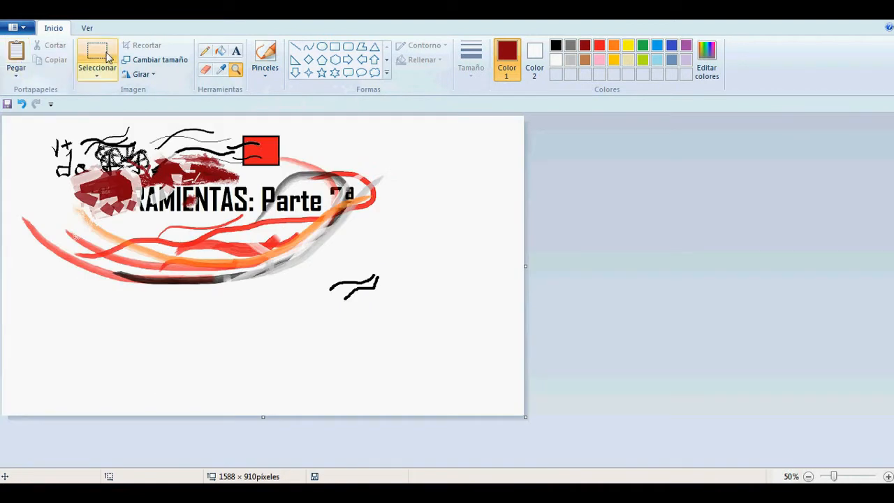
left_click(97, 56)
mouse_move(12, 121)
left_mouse_down()
mouse_move(415, 324)
mouse_move(459, 355)
left_mouse_up()
right_click(197, 187)
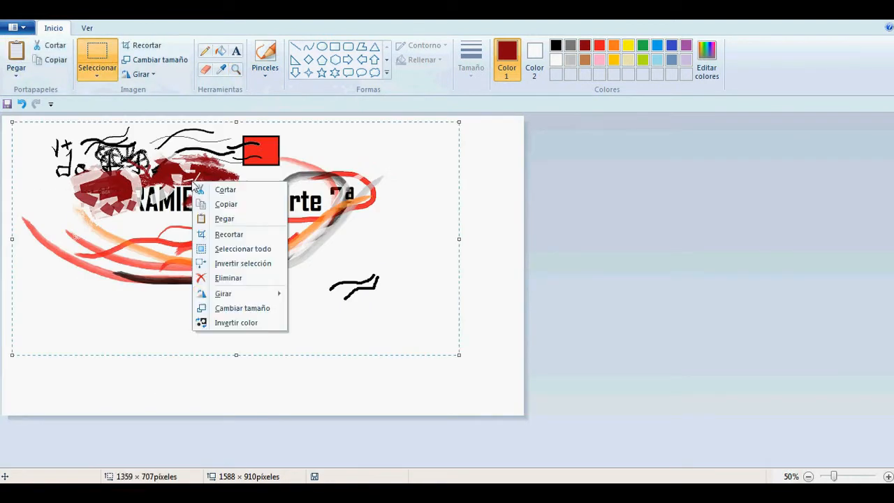
left_click(228, 277)
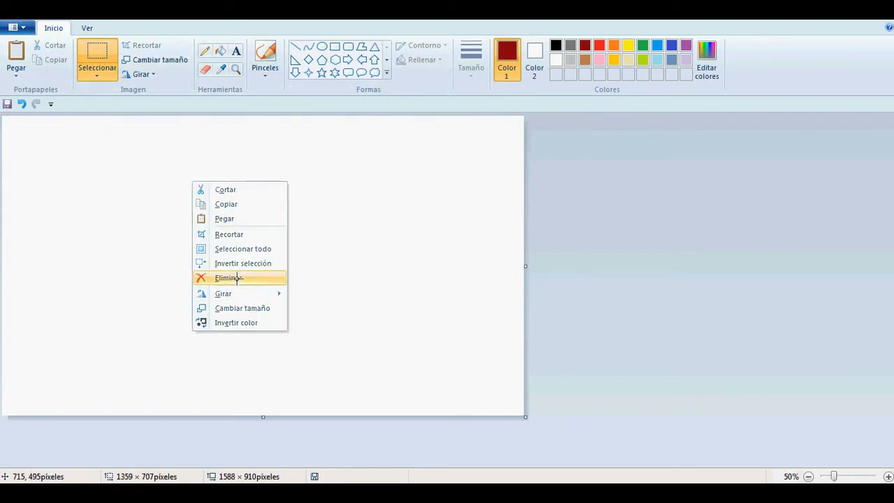
- Set Color 1 to black and draw four straight lines at different slants with the Line tool, the first spanning about 365 × 124 pixels
left_click(236, 70)
left_click(279, 261)
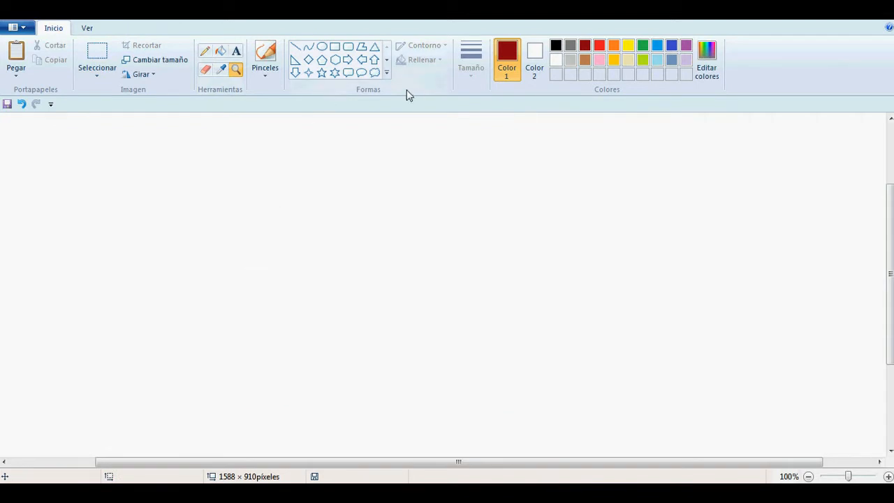
left_click(295, 47)
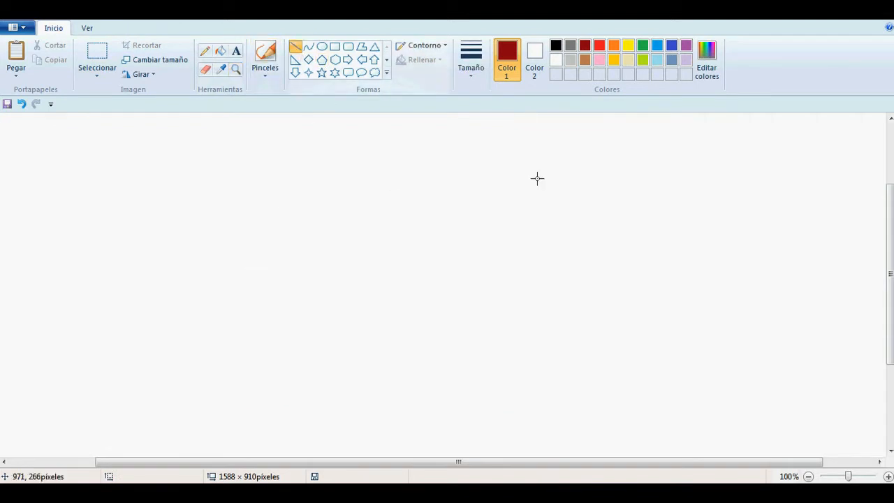
left_click(557, 46)
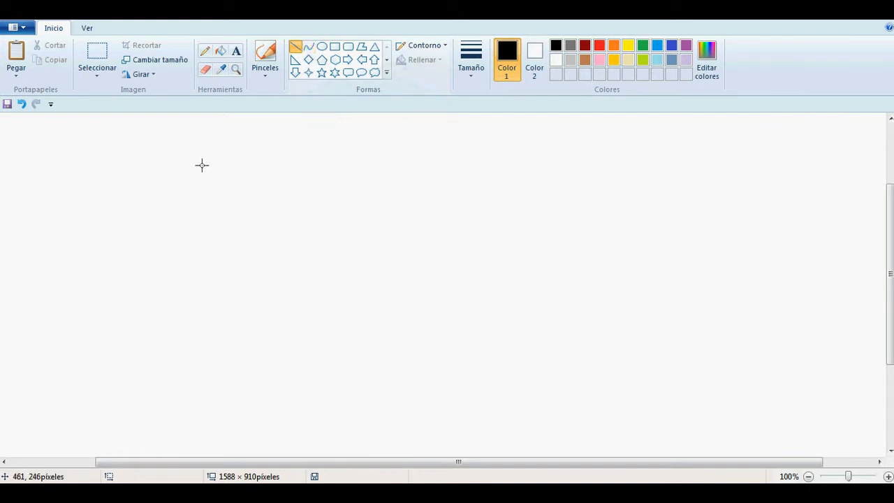
mouse_move(139, 176)
left_mouse_down()
mouse_move(395, 263)
mouse_move(389, 259)
left_mouse_up()
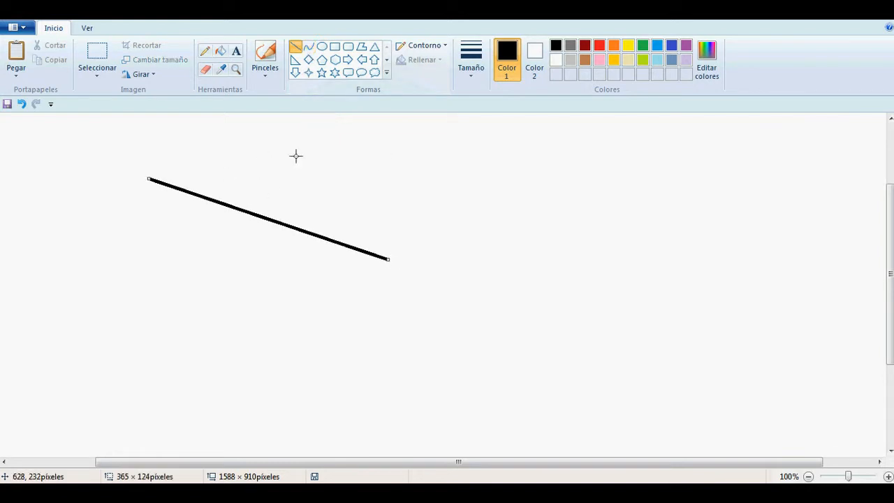
left_click_drag(356, 159, 247, 224)
left_click_drag(246, 169, 351, 210)
left_click_drag(408, 168, 373, 199)
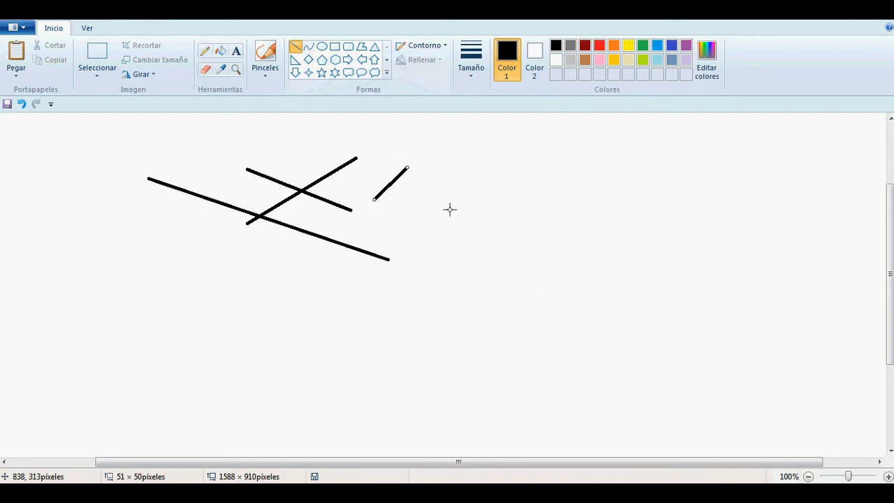
left_click(491, 212)
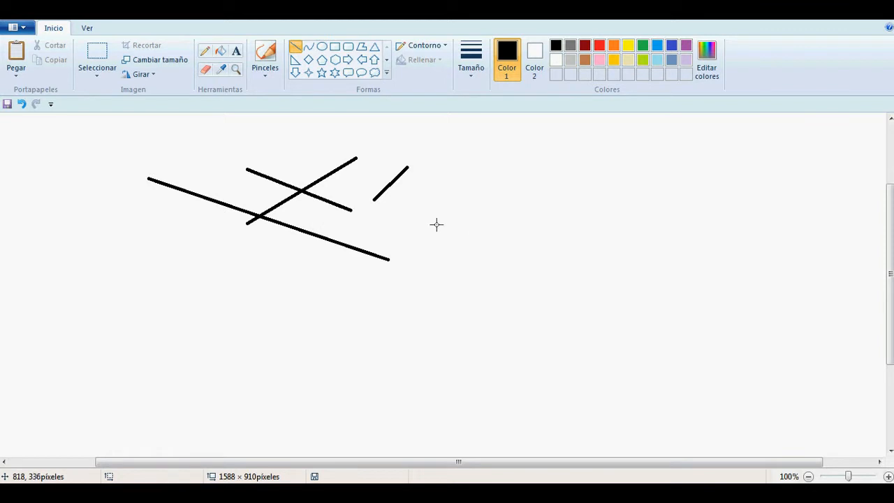
- Draw another straight line and move its endpoints so it joins the lower ends of the long line and the short line above it
left_click_drag(321, 222, 497, 221)
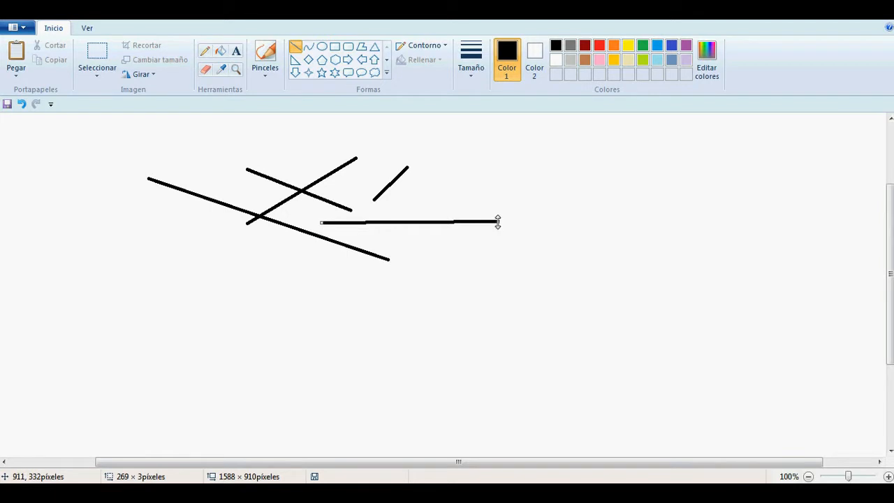
mouse_move(497, 221)
left_mouse_down()
mouse_move(499, 244)
mouse_move(387, 285)
mouse_move(484, 219)
left_mouse_up()
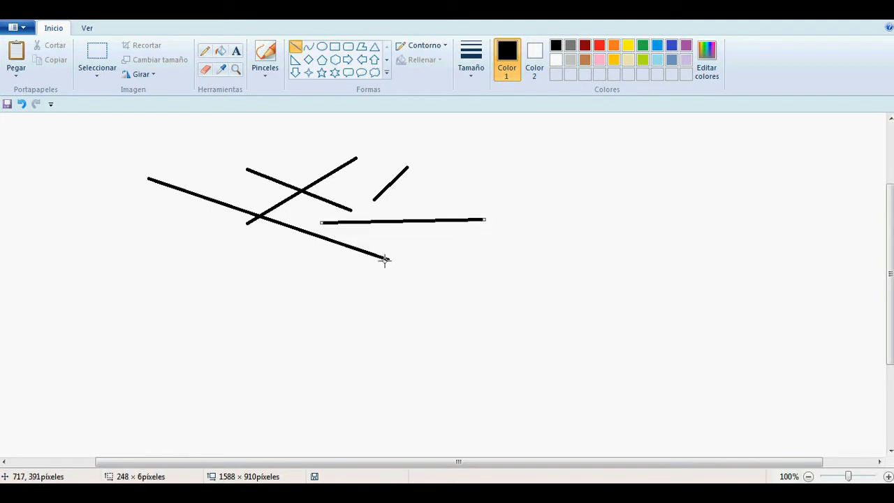
left_click_drag(319, 222, 389, 260)
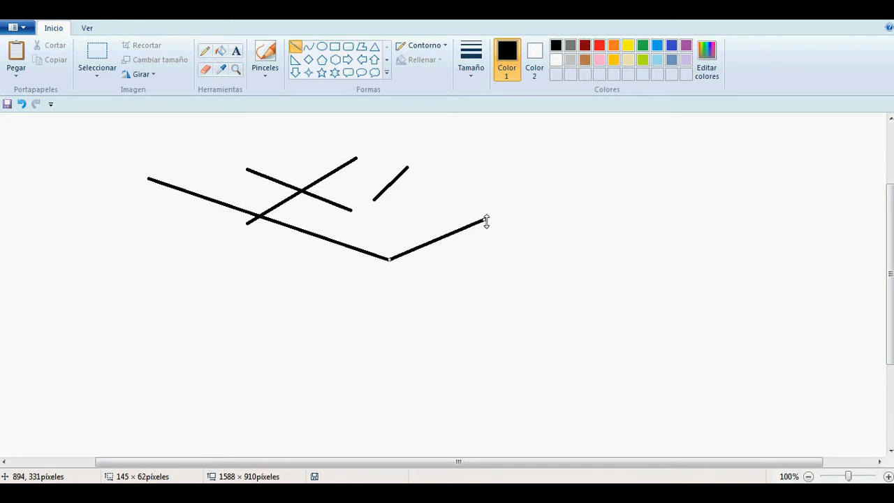
left_click_drag(485, 219, 350, 207)
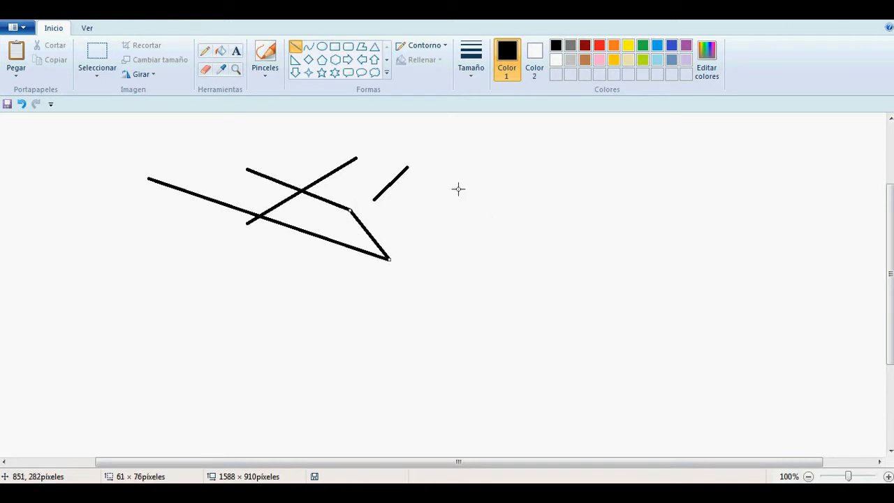
- Draw a line from the upper end of the short slanted line and move its free endpoint to the long line's upper end, closing the four-sided figure
mouse_move(159, 143)
left_mouse_down()
mouse_move(350, 143)
mouse_move(247, 169)
left_mouse_up()
left_click_drag(159, 143, 148, 179)
left_click(343, 223)
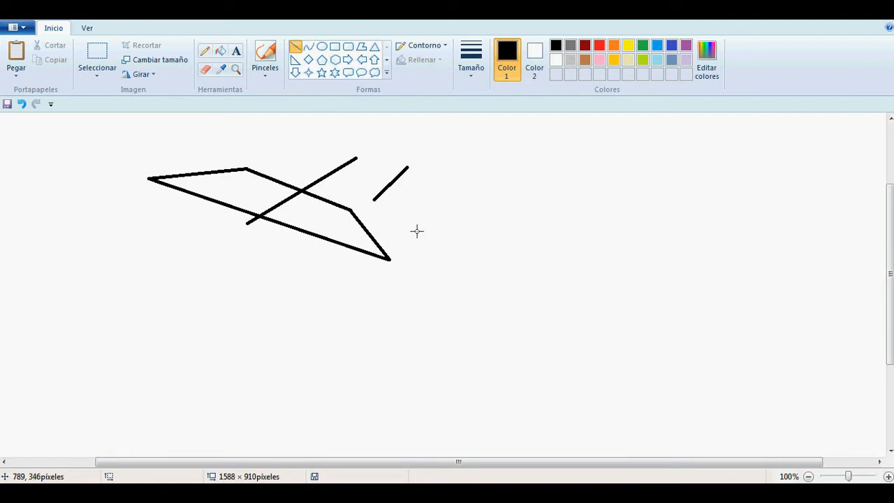
- Draw a horizontal line beside the short slanted line and seven straight lines radiating horizontally, vertically and diagonally around an empty centre below it
mouse_move(416, 225)
left_mouse_down()
mouse_move(509, 247)
mouse_move(579, 225)
mouse_move(529, 183)
left_mouse_up()
left_click(484, 264)
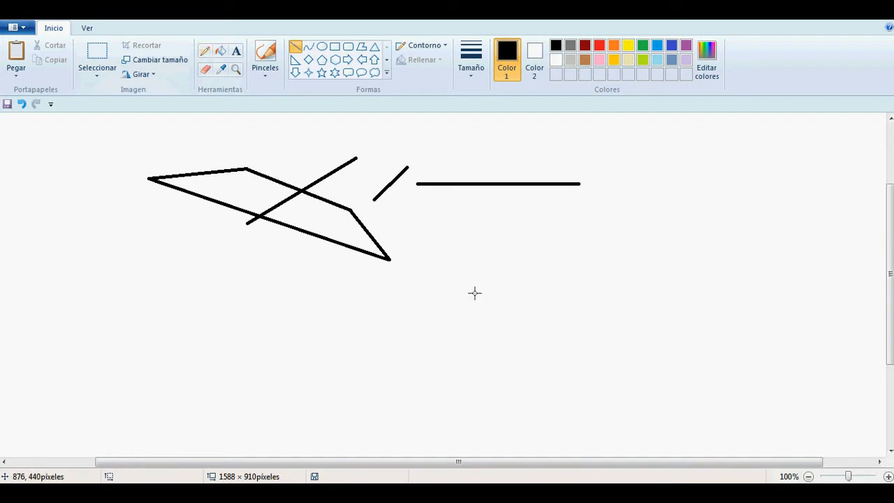
mouse_move(474, 293)
left_mouse_down()
mouse_move(623, 303)
mouse_move(621, 369)
mouse_move(614, 312)
mouse_move(610, 351)
mouse_move(597, 370)
mouse_move(599, 290)
mouse_move(635, 298)
mouse_move(551, 298)
mouse_move(664, 298)
mouse_move(603, 303)
mouse_move(638, 306)
mouse_move(595, 393)
mouse_move(567, 365)
mouse_move(523, 345)
mouse_move(538, 370)
mouse_move(480, 377)
mouse_move(585, 293)
mouse_move(539, 363)
mouse_move(498, 379)
mouse_move(420, 369)
mouse_move(388, 333)
mouse_move(393, 280)
mouse_move(422, 222)
mouse_move(481, 210)
mouse_move(559, 233)
mouse_move(591, 296)
mouse_move(531, 353)
mouse_move(518, 336)
mouse_move(470, 363)
mouse_move(375, 338)
mouse_move(439, 237)
mouse_move(485, 207)
mouse_move(575, 230)
mouse_move(526, 277)
mouse_move(566, 196)
mouse_move(523, 293)
mouse_move(635, 293)
mouse_move(532, 352)
mouse_move(580, 384)
mouse_move(518, 340)
mouse_move(532, 347)
mouse_move(514, 274)
mouse_move(543, 233)
left_mouse_up()
left_click_drag(477, 325, 598, 324)
left_click_drag(477, 341, 551, 416)
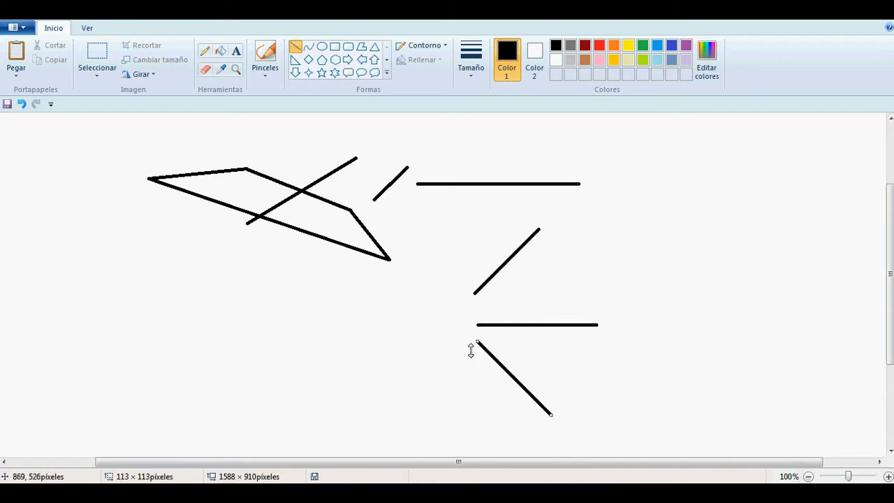
mouse_move(460, 342)
left_mouse_down()
mouse_move(463, 426)
mouse_move(395, 381)
mouse_move(368, 408)
left_mouse_up()
left_click_drag(442, 319, 344, 318)
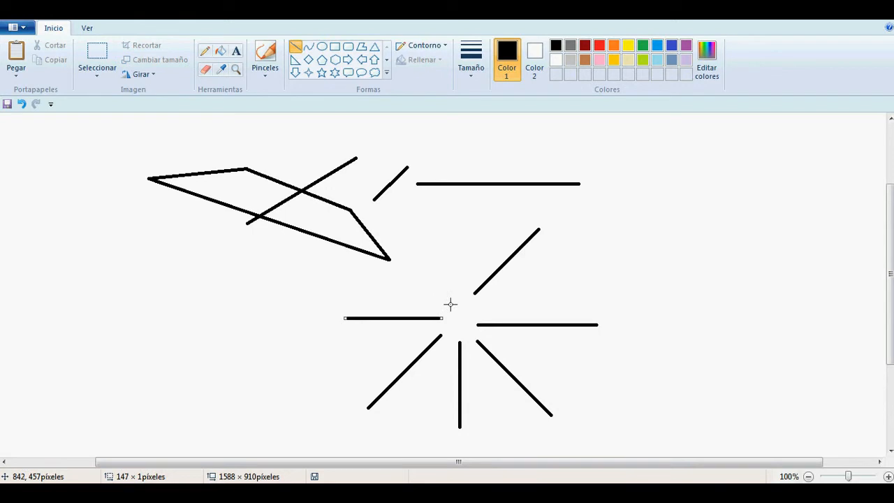
left_click_drag(453, 304, 398, 250)
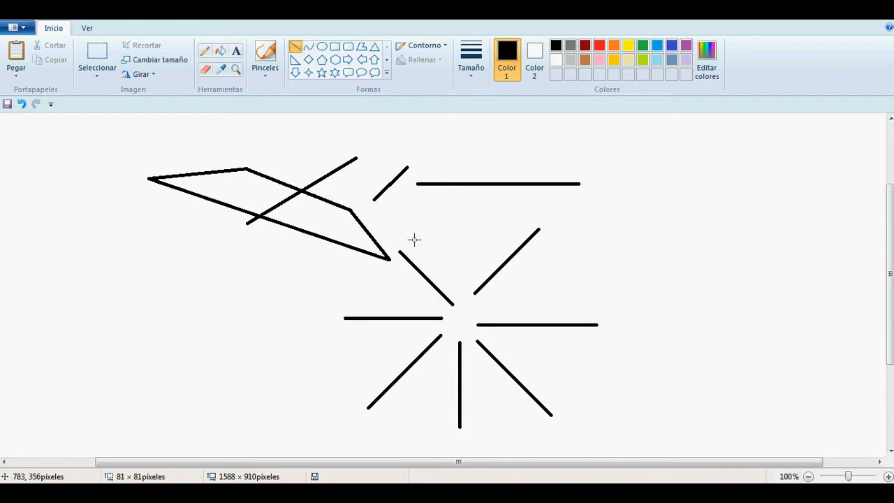
- Draw an S-shaped curve about 118 × 114 pixels with the Curve tool, just past the right end of the upper horizontal line
left_click(309, 48)
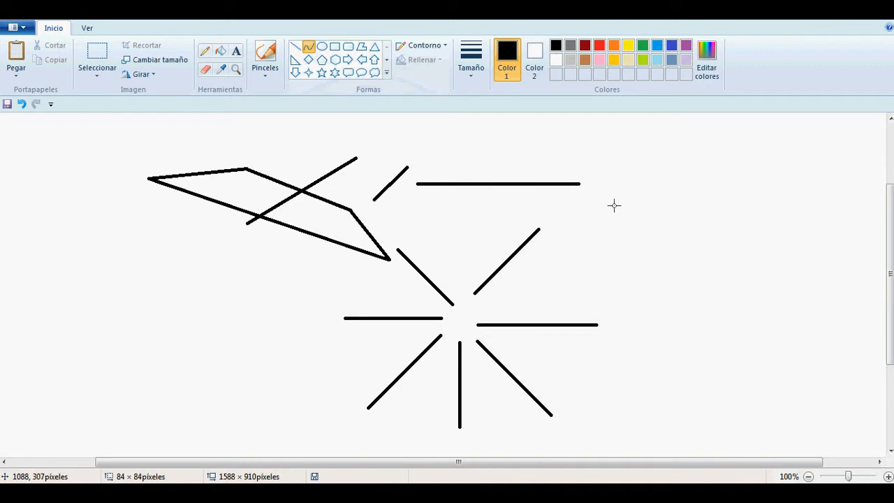
left_click_drag(605, 207, 668, 202)
key("Escape")
left_click_drag(587, 184, 666, 212)
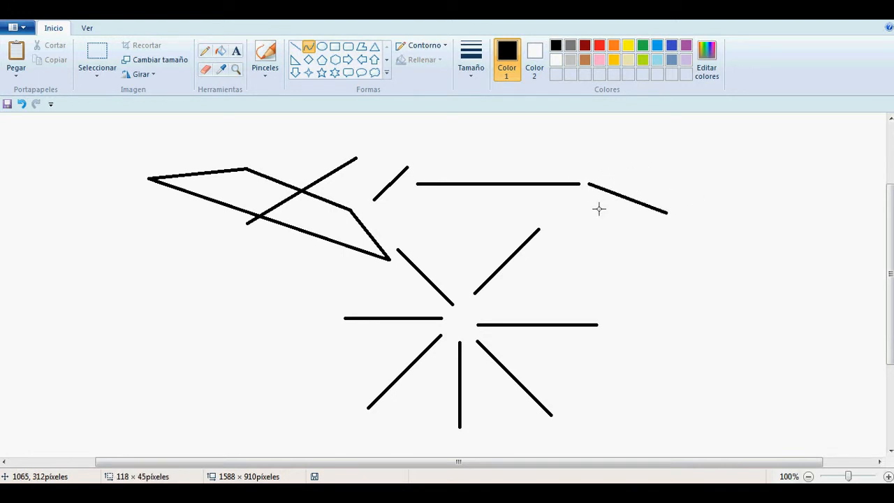
left_click_drag(600, 166, 619, 231)
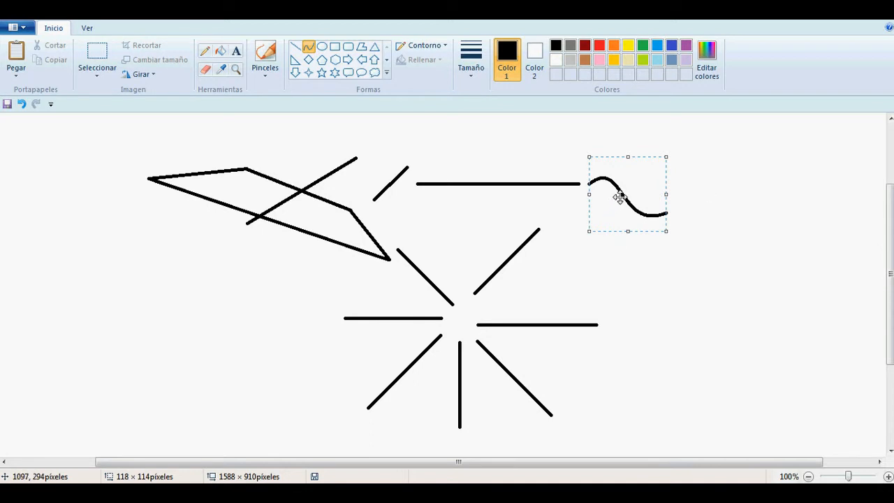
- Enlarge the S-shaped curve to about 322 × 234 pixels and move it so it starts at the upper horizontal line's right end
left_click_drag(620, 199, 580, 216)
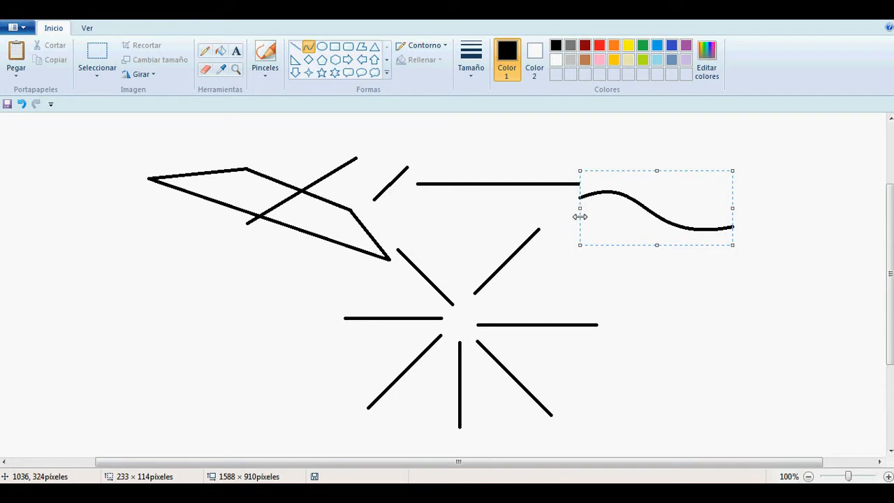
left_click_drag(654, 171, 655, 118)
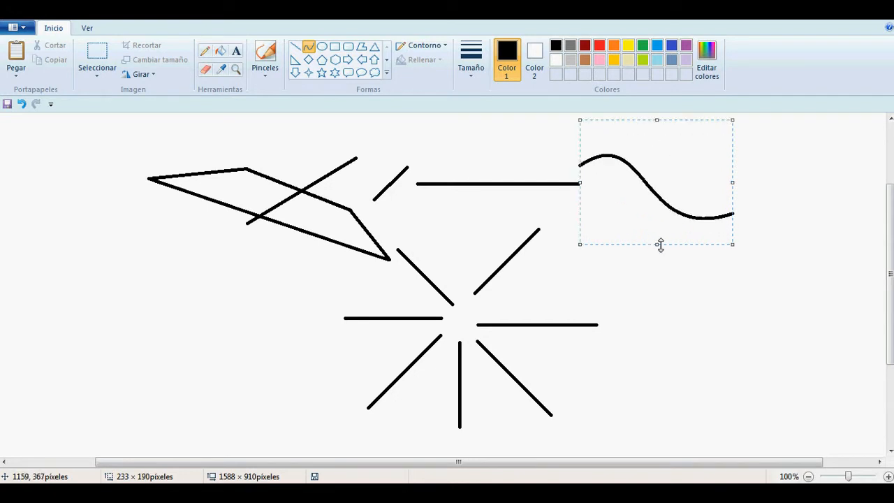
left_click_drag(661, 244, 661, 266)
mouse_move(627, 180)
left_mouse_down()
mouse_move(640, 184)
mouse_move(624, 192)
left_mouse_up()
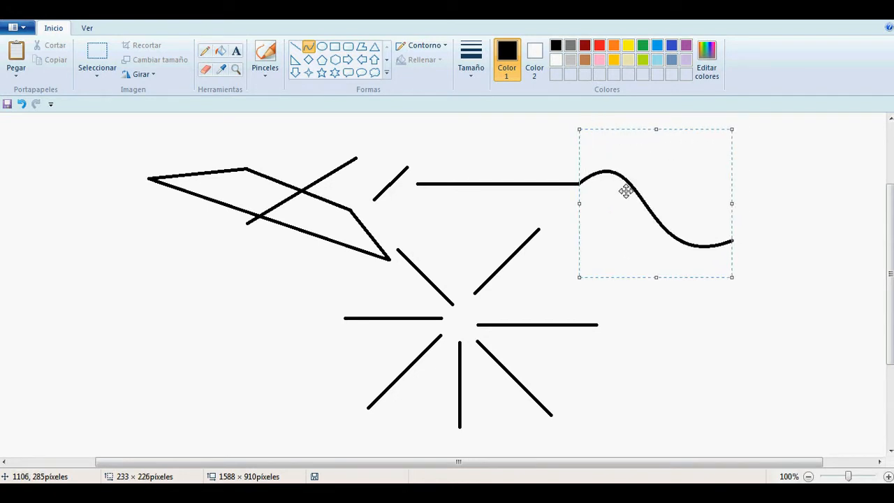
left_click_drag(735, 281, 790, 283)
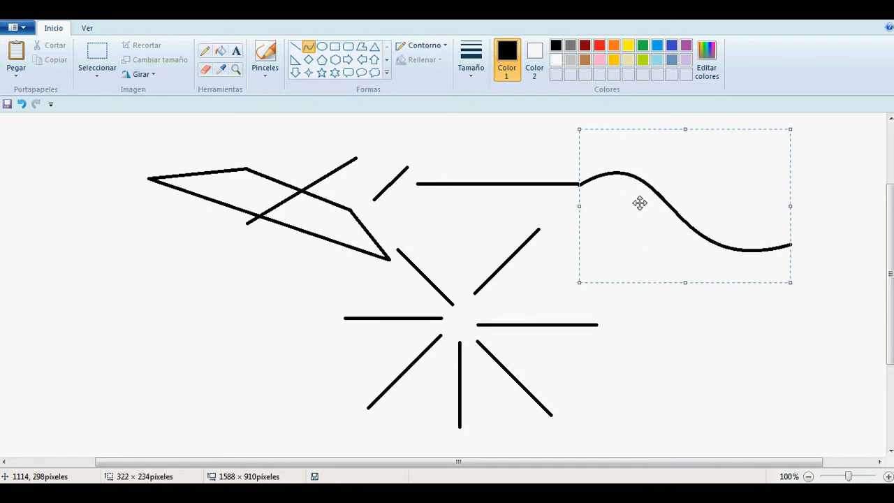
left_click_drag(632, 197, 629, 197)
left_click(836, 213)
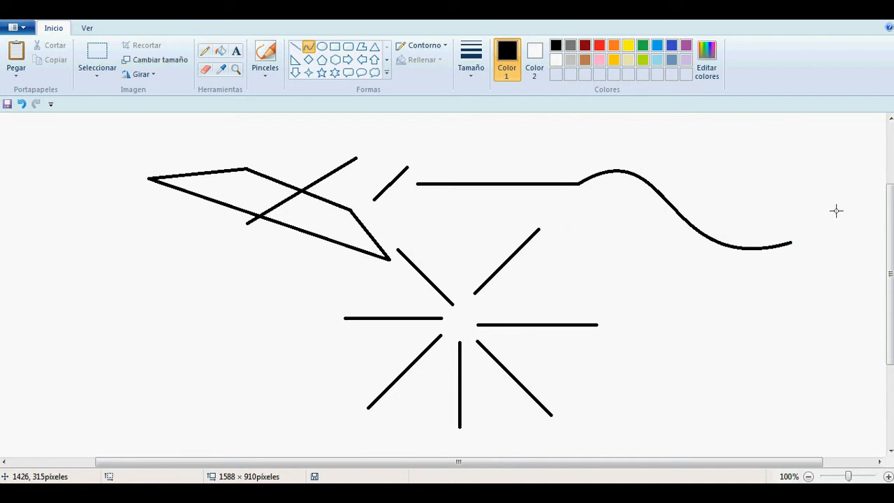
- Draw a second S-shaped curve about 250 × 203 pixels below the first one
left_click_drag(565, 250, 715, 266)
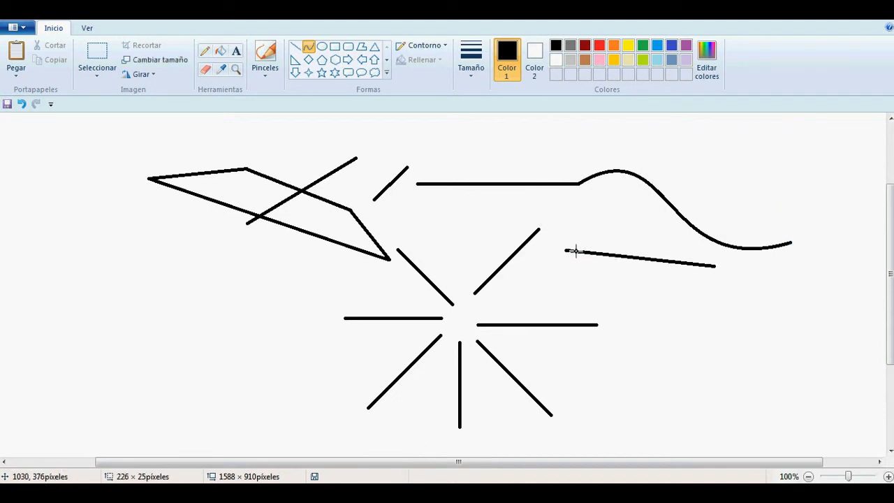
key("ctrl+z")
mouse_move(575, 250)
left_mouse_down()
mouse_move(575, 270)
mouse_move(565, 251)
mouse_move(727, 283)
left_mouse_up()
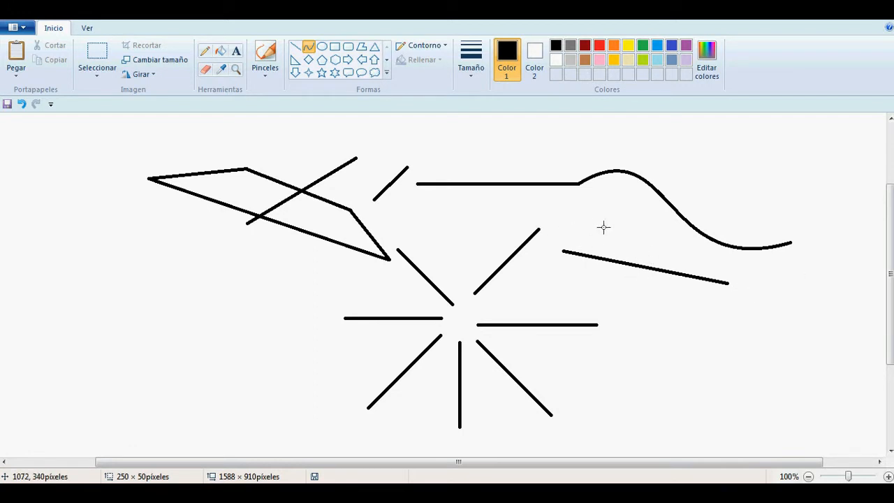
left_click_drag(603, 225, 596, 202)
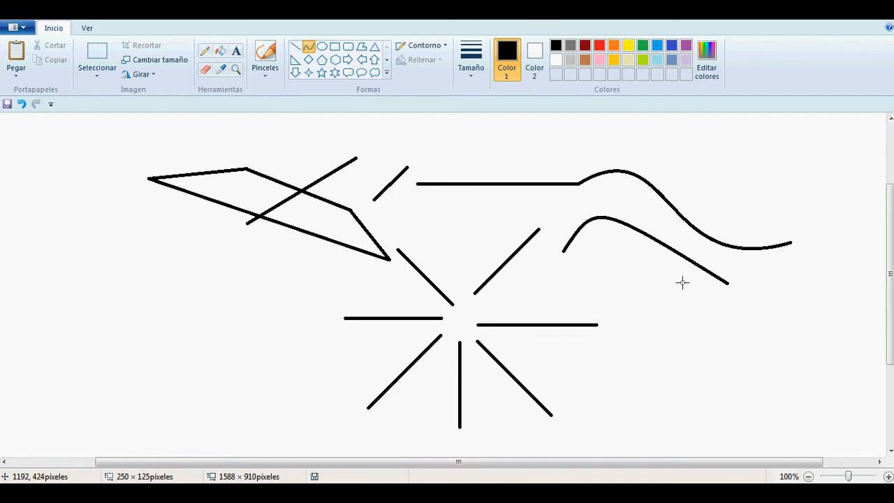
left_click_drag(683, 282, 668, 335)
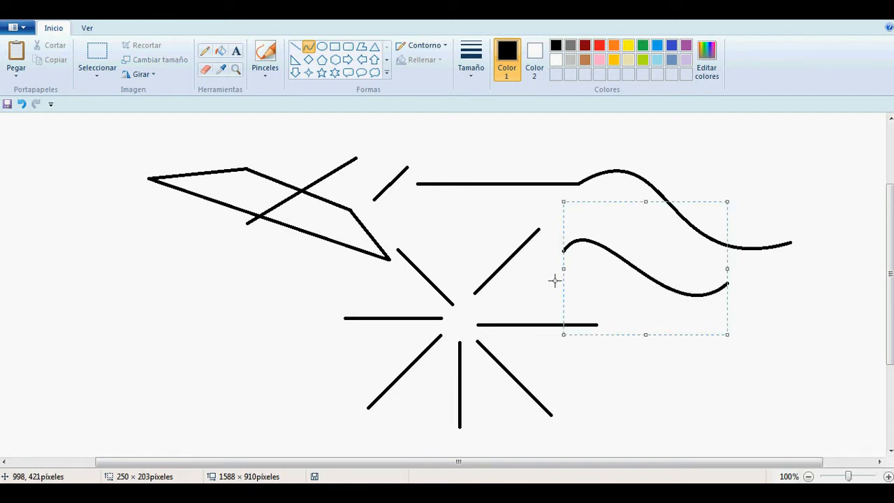
left_click(824, 280)
- Draw a third curve about 246 × 113 pixels and move it down so it sits below the second curve
left_click_drag(567, 280, 702, 242)
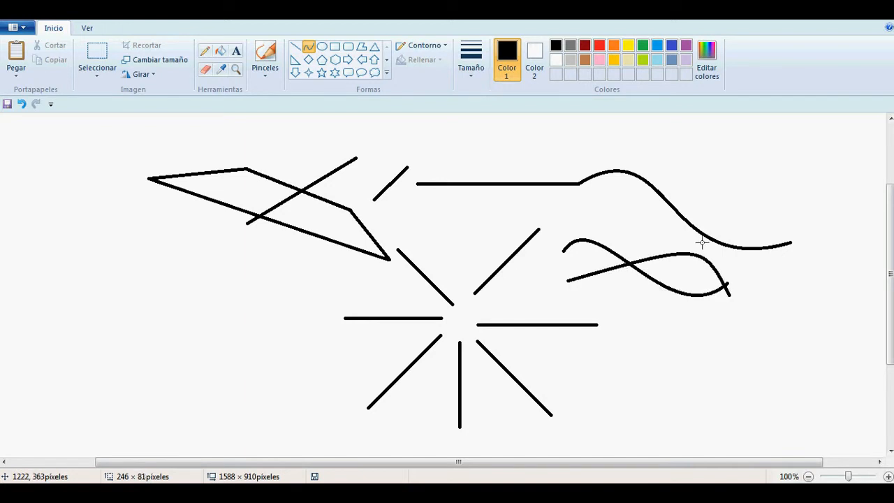
left_click_drag(607, 293, 590, 316)
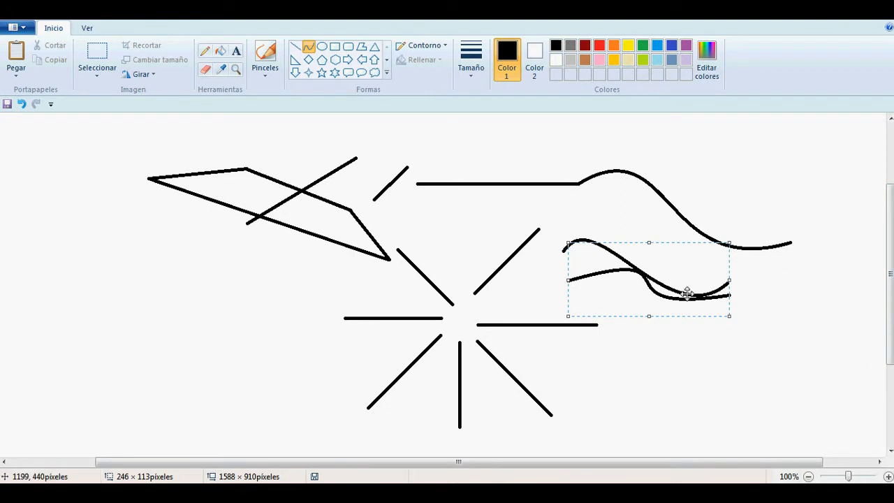
left_click_drag(681, 285, 687, 307)
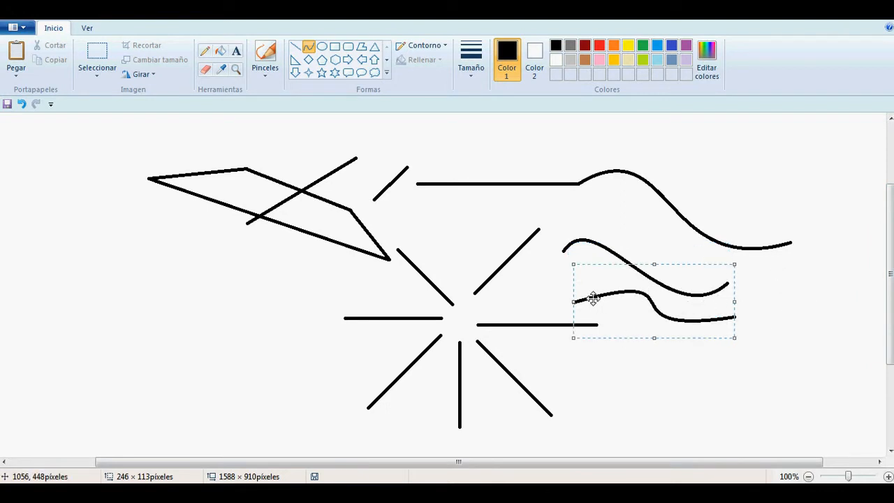
left_click(795, 277)
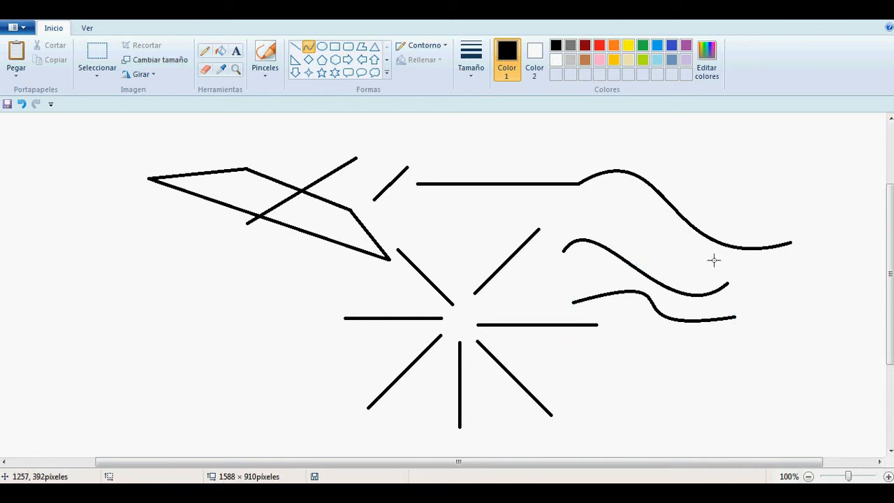
- Draw an S-shaped curve about 276 × 163 pixels between the two upper curves, bending its left part upward and its right part downward
left_click_drag(591, 226, 771, 234)
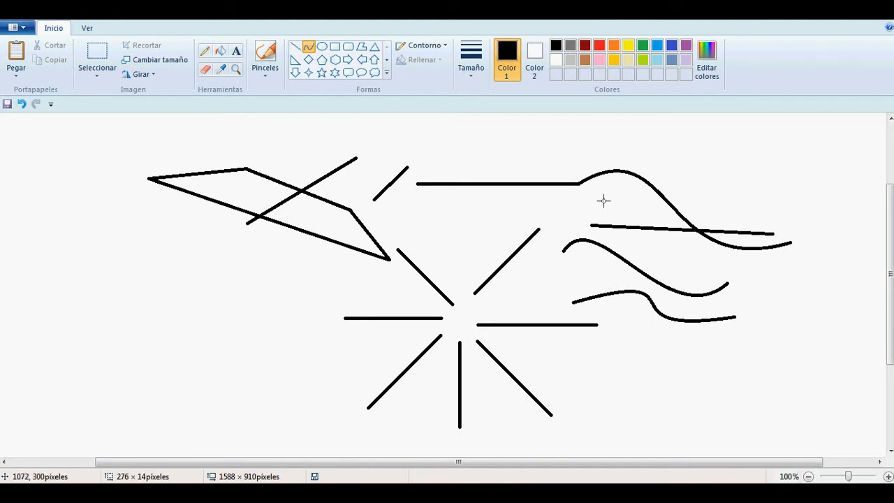
left_click_drag(603, 200, 619, 169)
left_click_drag(718, 239, 714, 274)
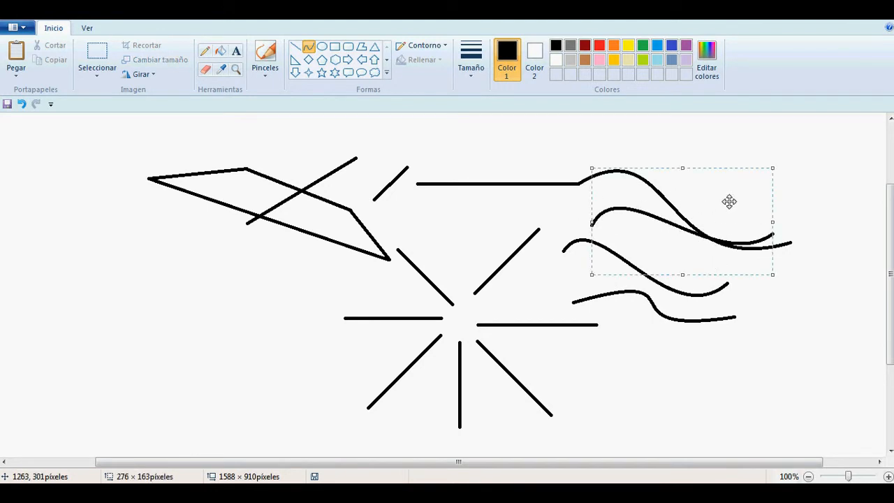
left_click(805, 181)
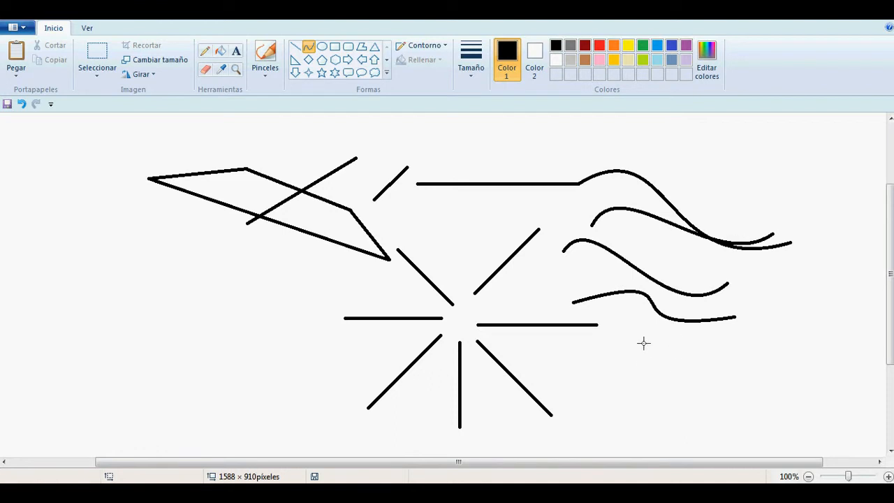
- Draw an arch about 224 × 140 pixels below the wavy curves by bending both halves of a horizontal line upward
left_click_drag(630, 354, 770, 356)
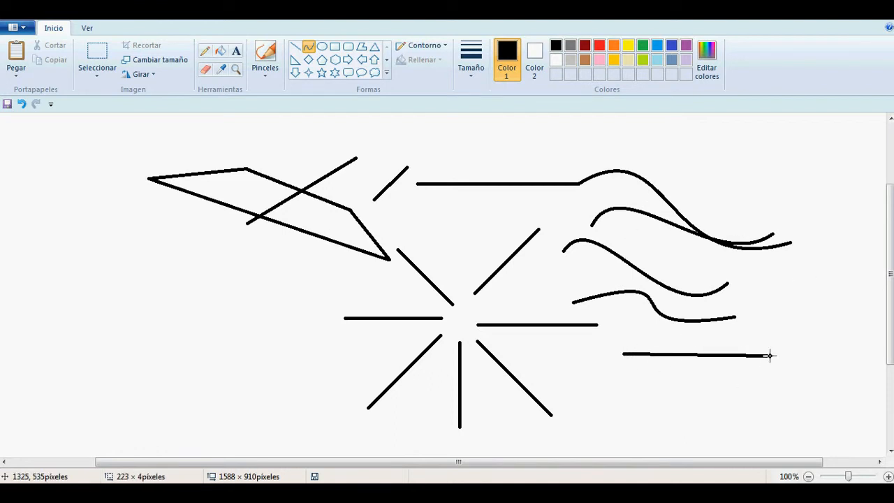
left_click_drag(609, 313, 624, 296)
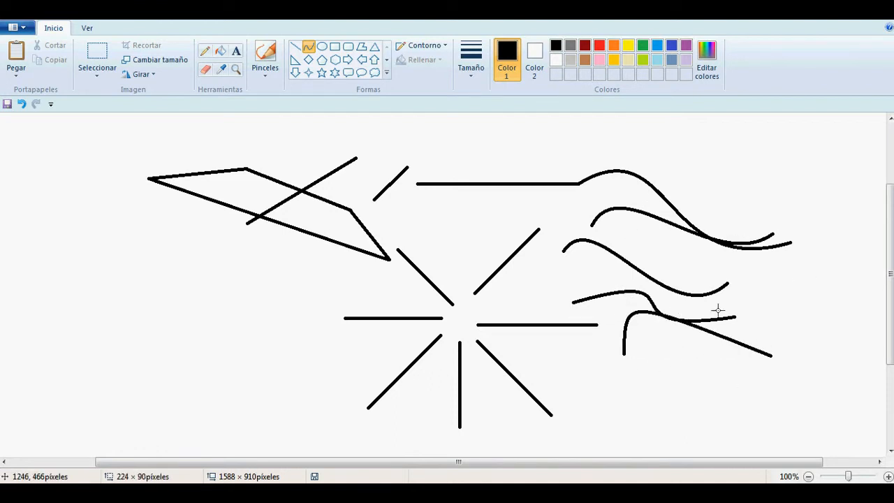
left_click_drag(718, 309, 744, 263)
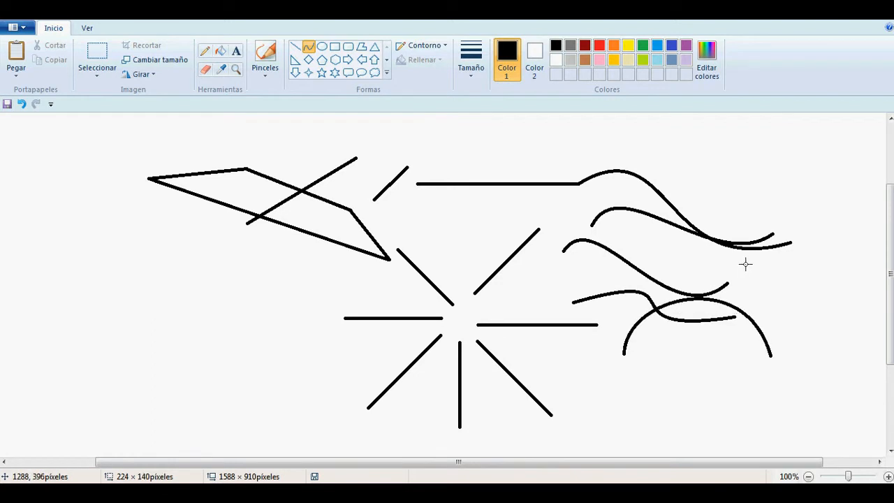
left_click(822, 326)
- Draw a narrow arch about 36 pixels wide that crosses the upper horizontal line
mouse_move(465, 234)
left_mouse_down()
mouse_move(489, 232)
mouse_move(466, 189)
mouse_move(474, 139)
left_mouse_up()
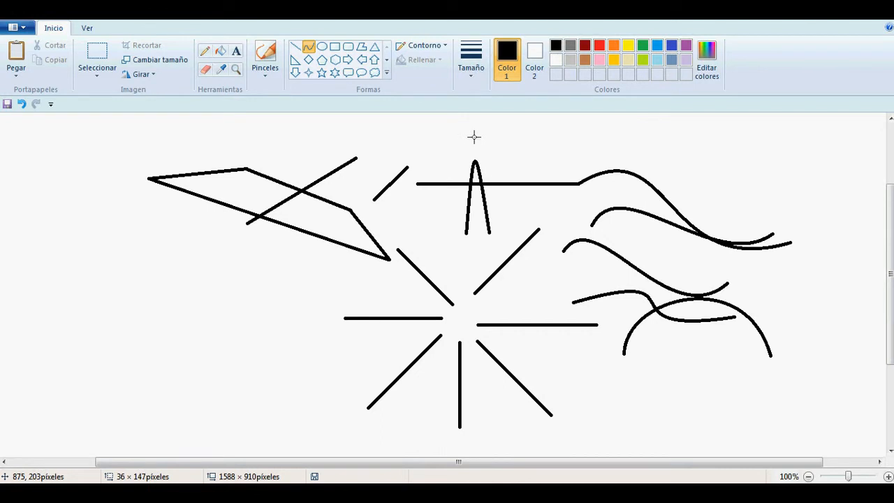
left_click(487, 130)
left_click(571, 214)
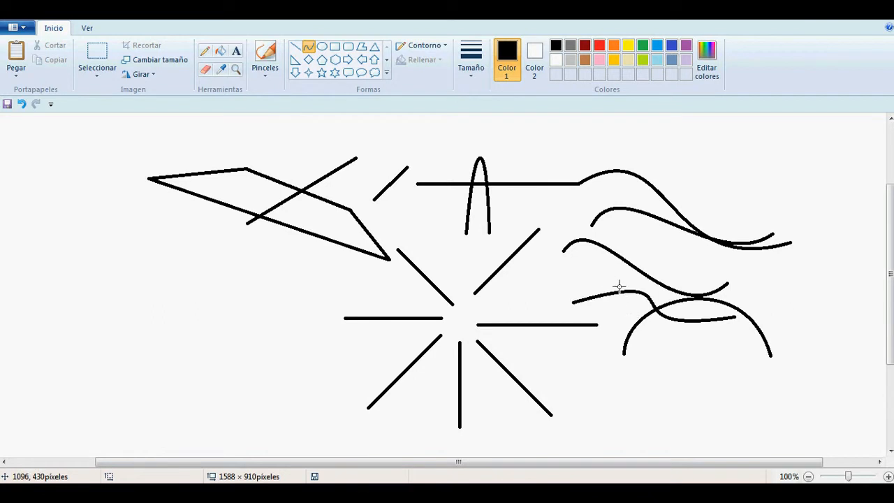
- Draw a curve about 114 × 39 pixels in the white Color 2 over the left part of the third wavy curve
left_click_drag(619, 287, 545, 307)
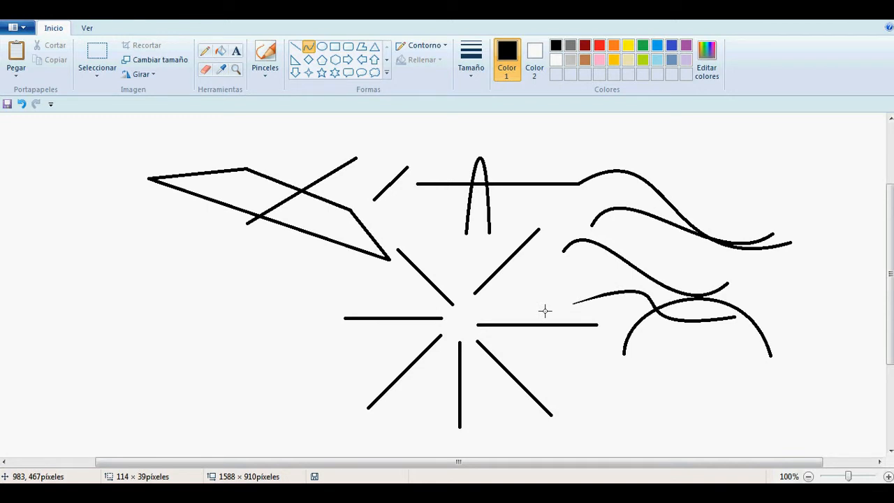
left_click_drag(545, 311, 545, 311)
left_click(813, 263)
- Draw two wide S-shaped curves below the four-sided figure and one tiny S-shaped curve beside the lower-left radiating line
left_click_drag(166, 291, 356, 314)
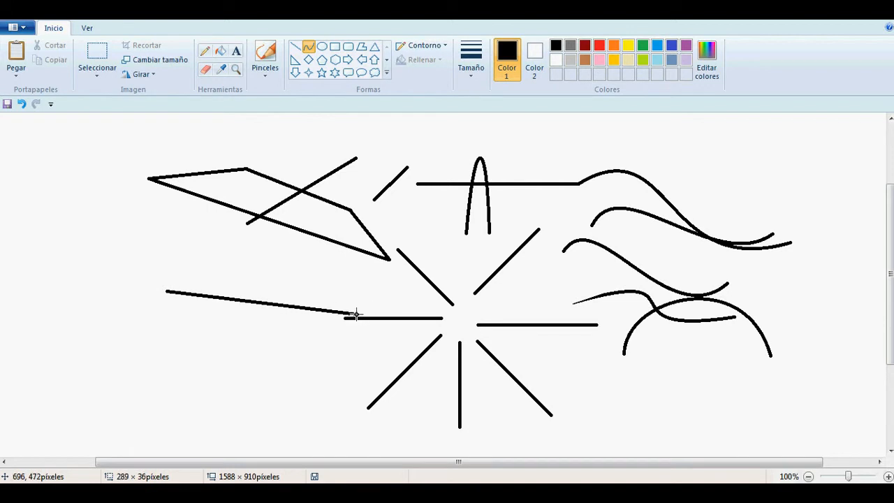
left_click_drag(182, 248, 241, 247)
left_click_drag(299, 309, 220, 347)
left_click_drag(204, 387, 360, 382)
left_click_drag(194, 357, 217, 314)
left_click_drag(286, 385, 265, 410)
mouse_move(398, 350)
left_mouse_down()
mouse_move(416, 350)
mouse_move(397, 324)
left_mouse_up()
left_click_drag(398, 366, 415, 375)
left_click(518, 330)
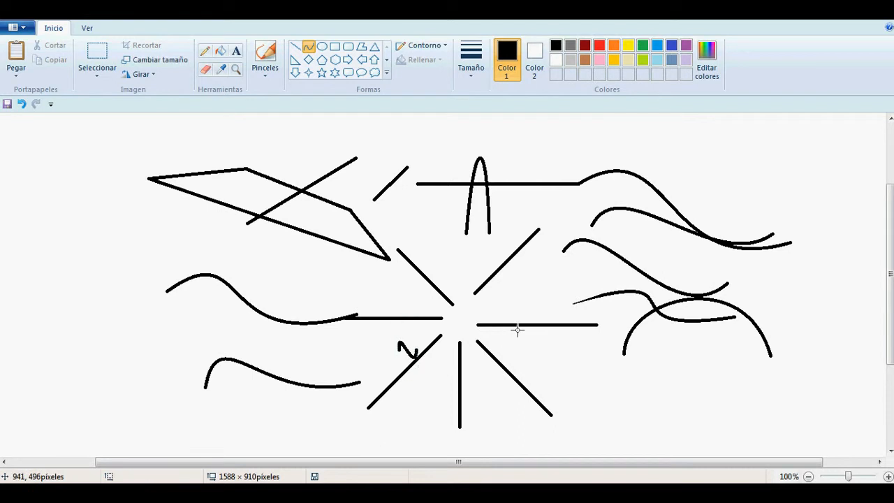
- Draw an ellipse about 367 × 322 pixels, shrink it to about 277 × 248 pixels and move it over the upper radiating lines
left_click(323, 50)
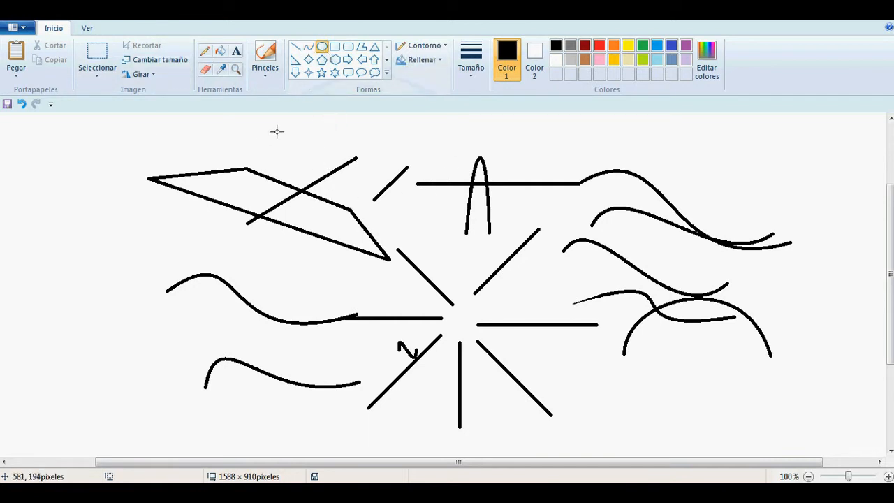
left_click_drag(276, 131, 524, 342)
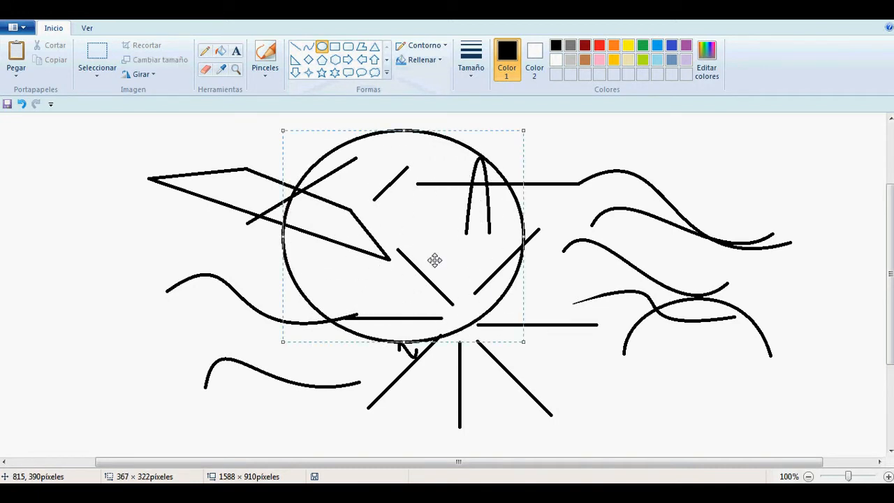
left_click_drag(405, 227, 396, 258)
left_click_drag(517, 266, 455, 267)
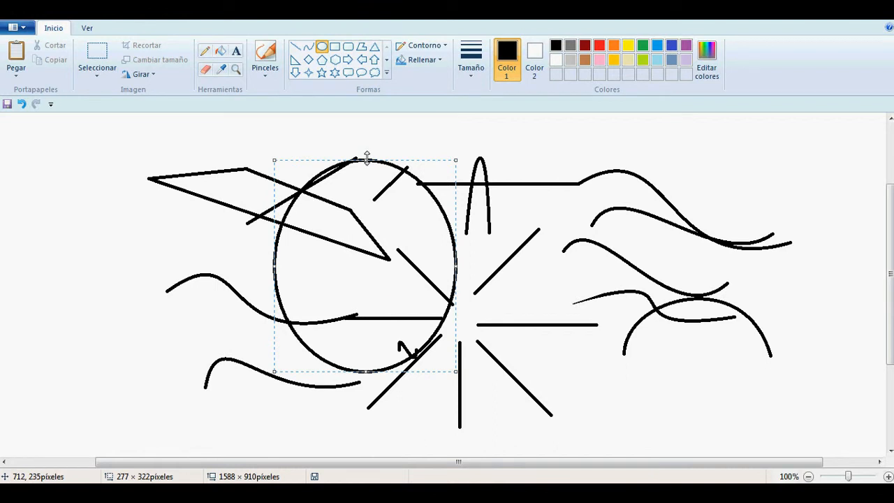
left_click_drag(366, 157, 369, 207)
left_click_drag(379, 285, 472, 256)
- Draw a rectangle over the upper-left part of the ellipse and resize it to about 227 × 232 pixels
left_click(335, 46)
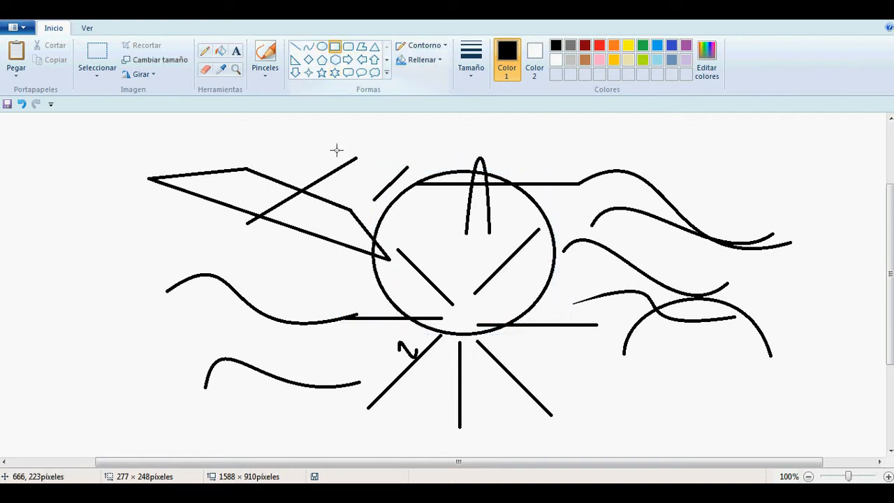
left_click_drag(336, 148, 510, 267)
left_click_drag(425, 267, 424, 301)
left_click_drag(513, 227, 487, 227)
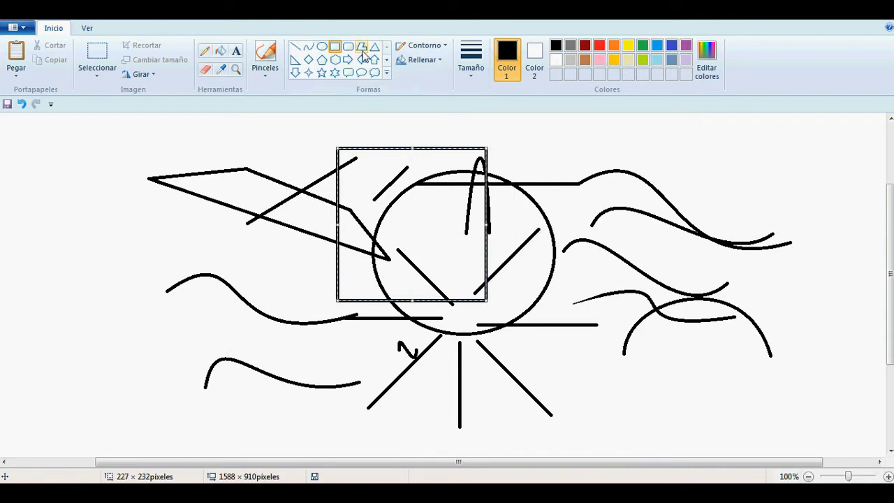
left_click(555, 156)
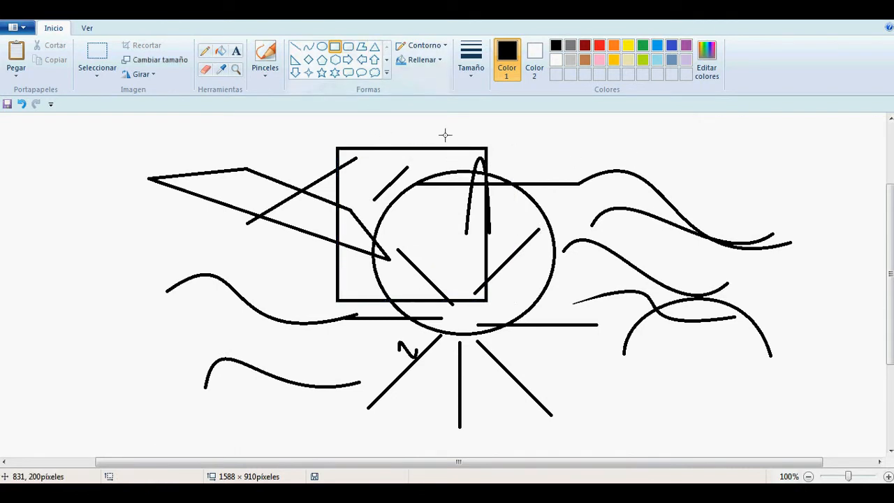
- Draw a rectangle about 157 × 131 pixels in the white Color 2 and move it inside the ellipse
left_click_drag(445, 135, 547, 221)
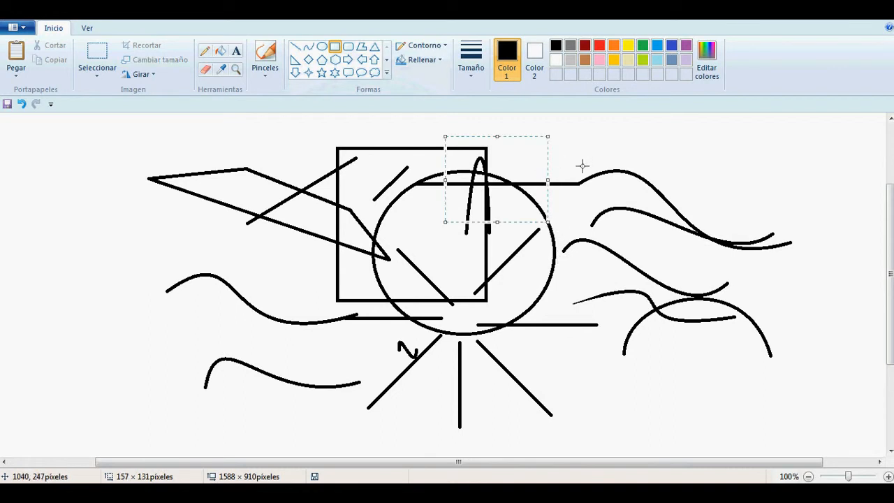
left_click_drag(475, 178, 441, 231)
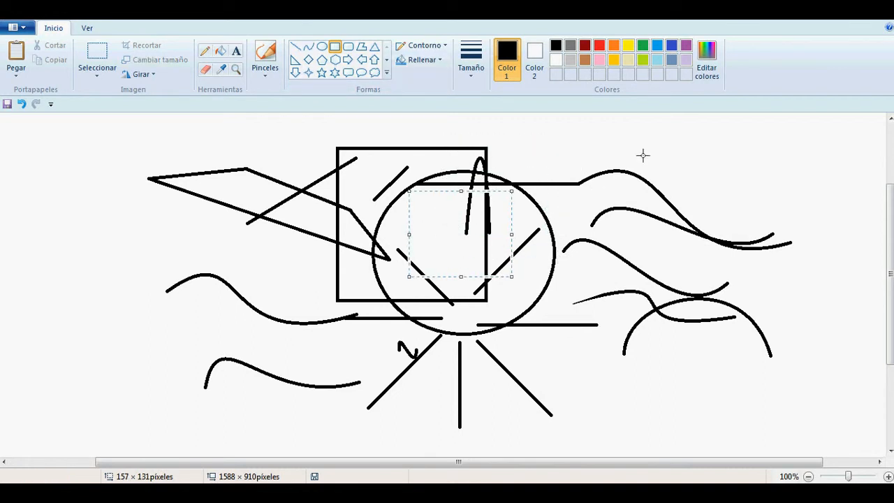
left_click(667, 153)
- Draw two overlapping rounded rectangles, one inside the black rectangle and one across its upper-right corner
left_click(348, 46)
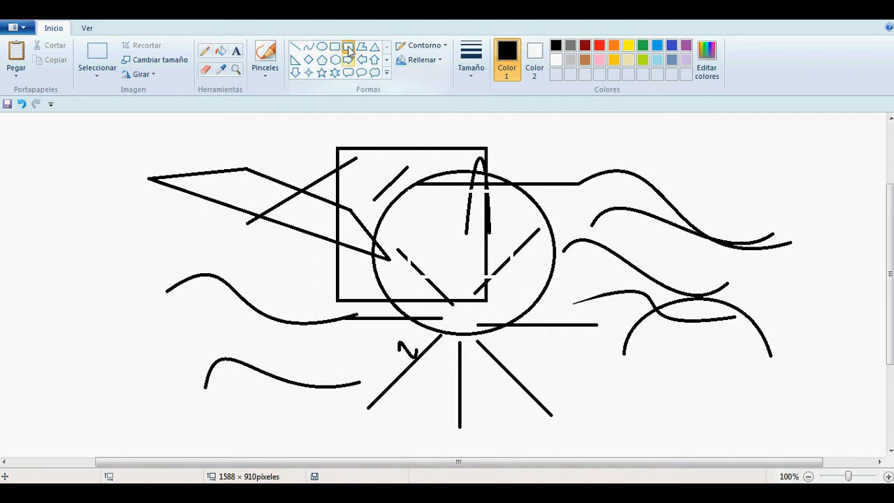
left_click_drag(367, 152, 472, 246)
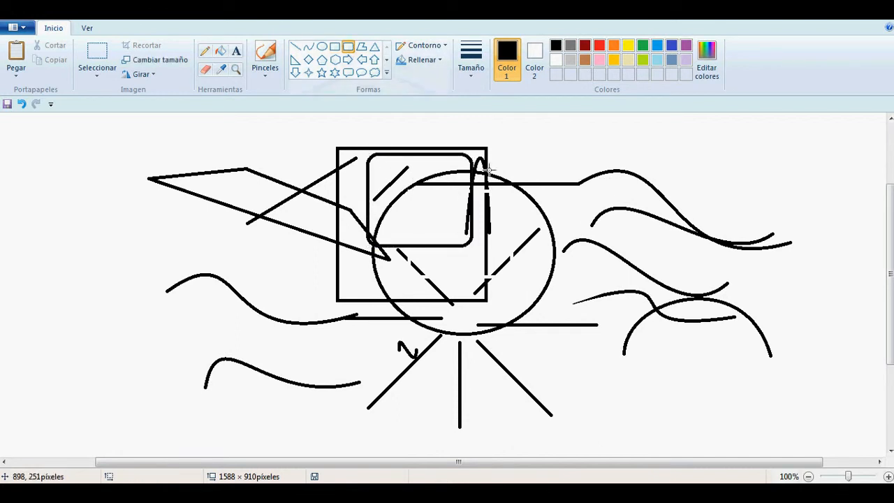
left_click_drag(423, 127, 516, 209)
left_click(594, 194)
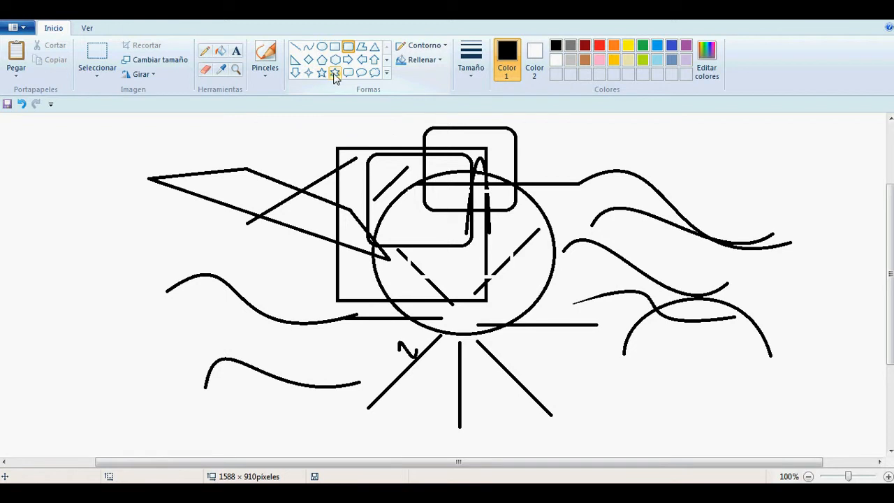
- Draw a closed seven-sided polygon about 299 × 174 pixels over the wavy curves
left_click(385, 72)
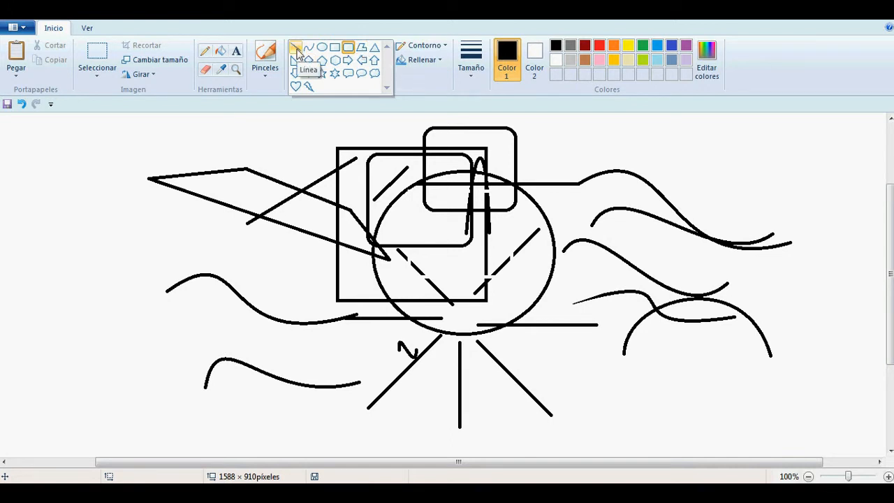
left_click(361, 47)
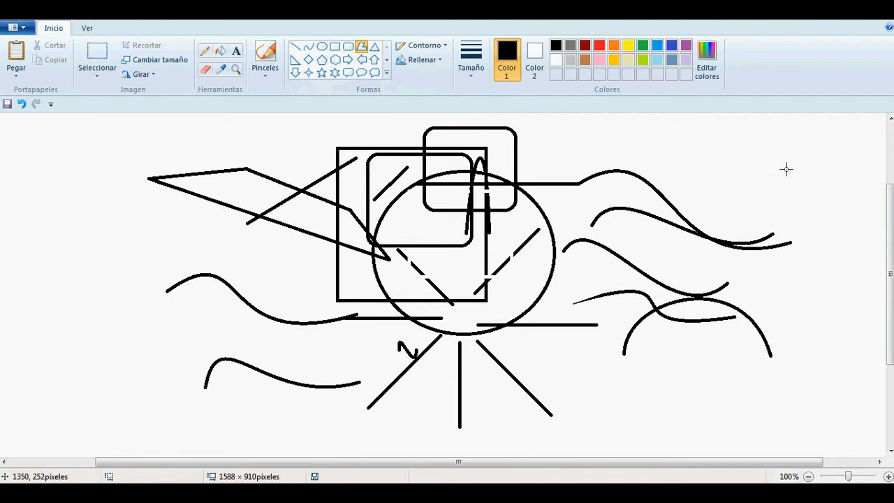
left_click_drag(673, 158, 780, 159)
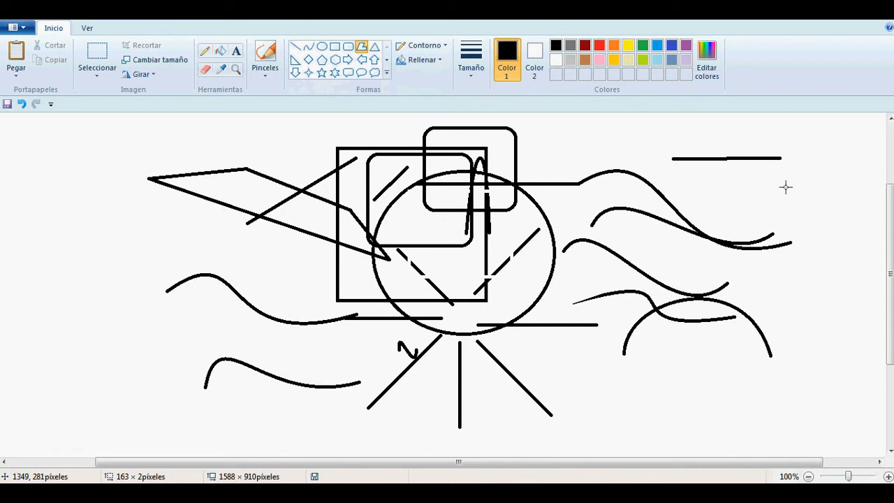
left_click(795, 222)
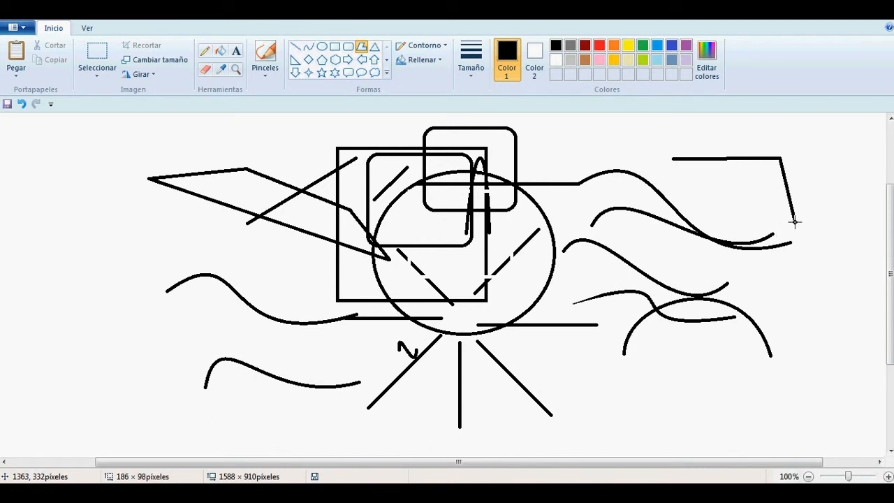
mouse_move(794, 222)
left_mouse_down()
mouse_move(761, 225)
mouse_move(785, 227)
left_mouse_up()
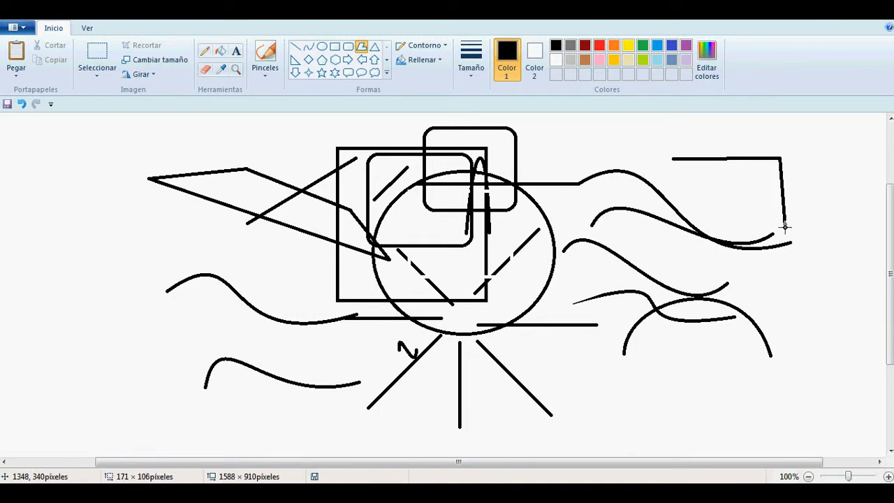
left_click(698, 206)
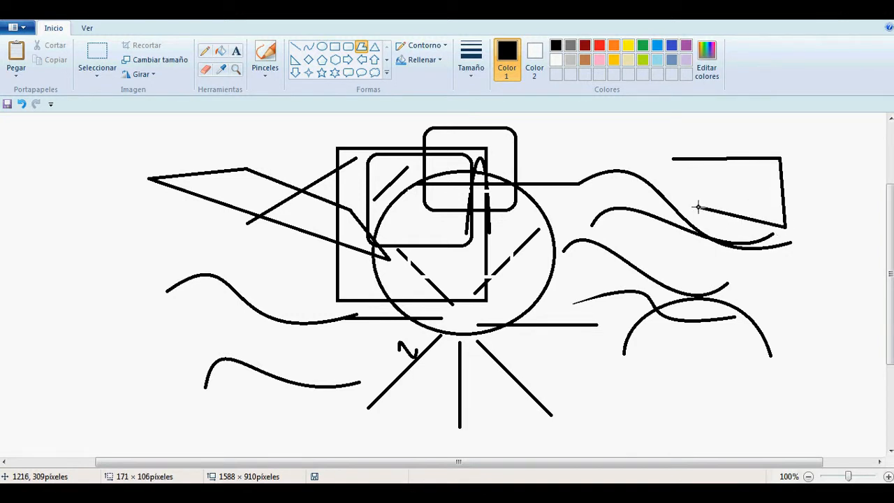
left_click(733, 271)
left_click(628, 268)
left_click(588, 193)
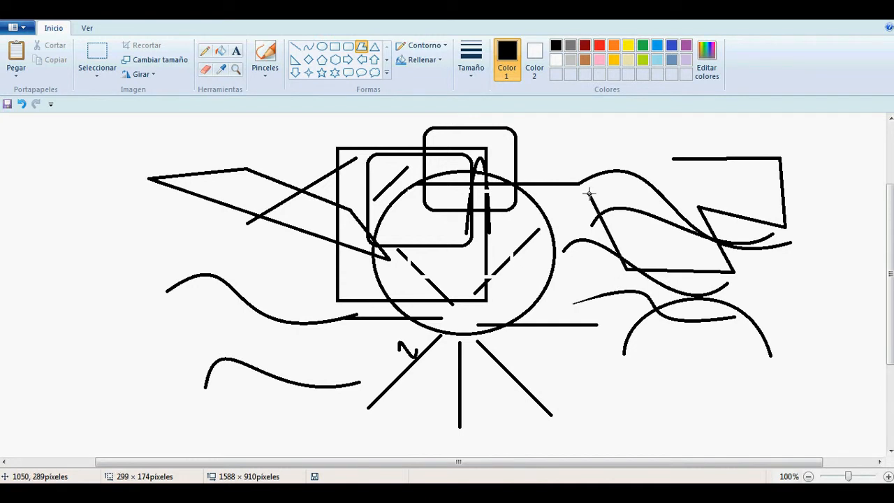
left_click(672, 158)
- Enlarge the polygon to about 336 × 297 pixels and move it over the right ends of the wavy curves
left_click_drag(699, 185, 687, 289)
left_click_drag(676, 255, 675, 182)
left_click_drag(574, 280, 549, 279)
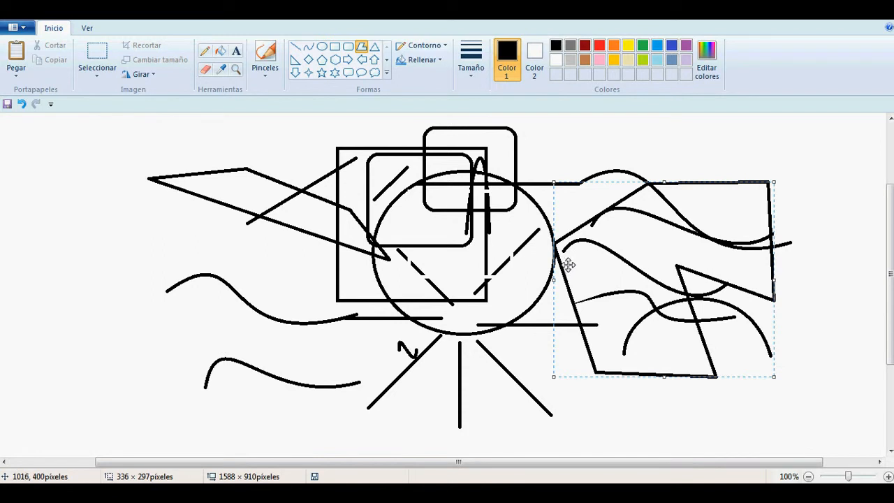
left_click_drag(652, 268, 724, 255)
left_click(501, 278)
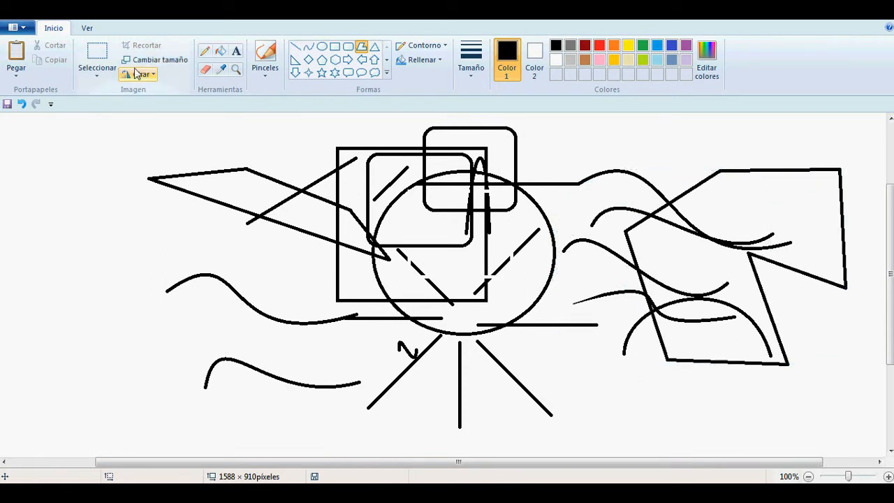
- Select the whole drawing, an area of about 1129 × 497 pixels, and delete it
left_click(104, 61)
left_click_drag(124, 118, 866, 445)
right_click(495, 260)
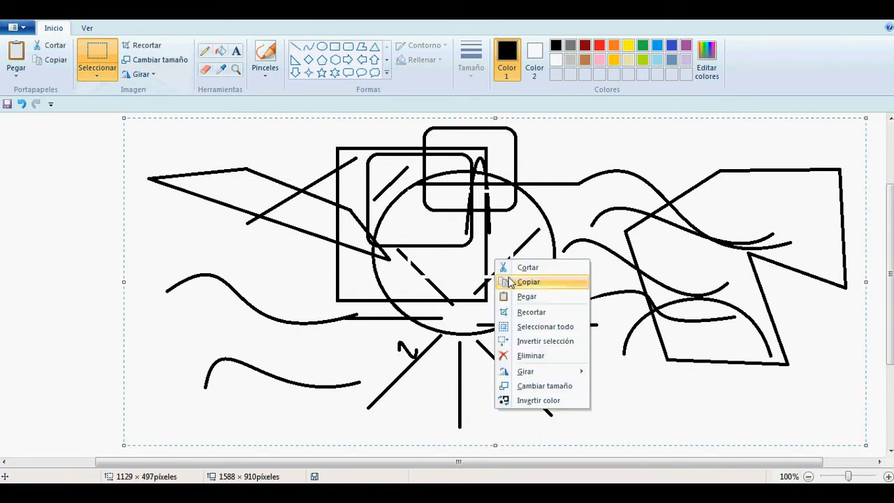
left_click(531, 357)
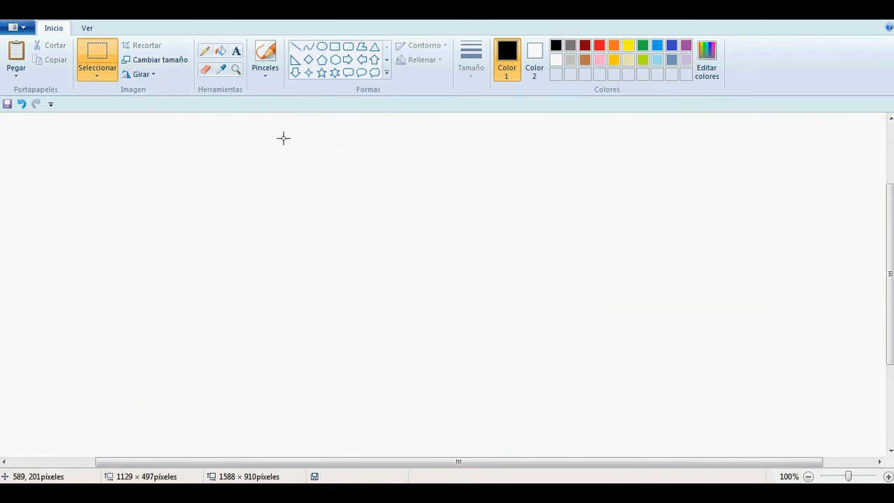
- Draw a perfect circle about 275 × 275 pixels and move it to the left part of the canvas
left_click(321, 46)
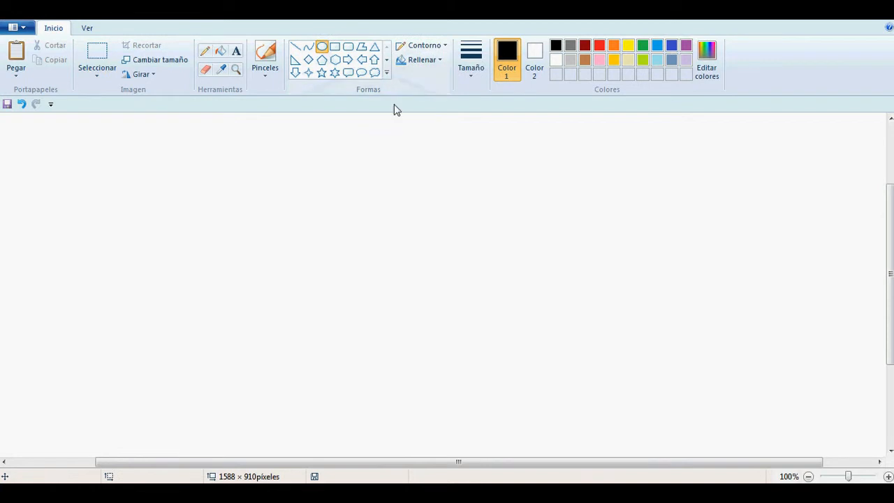
left_click_drag(295, 173, 475, 360)
left_click_drag(391, 259, 245, 240)
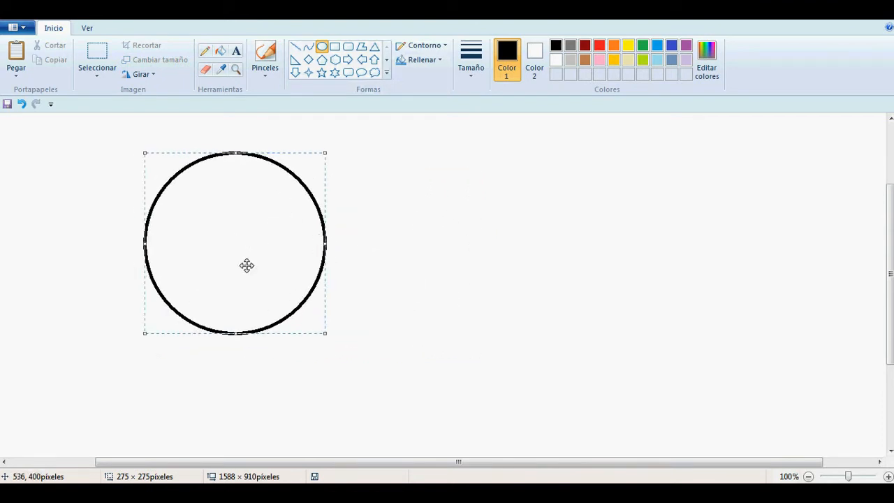
left_click_drag(259, 276, 229, 265)
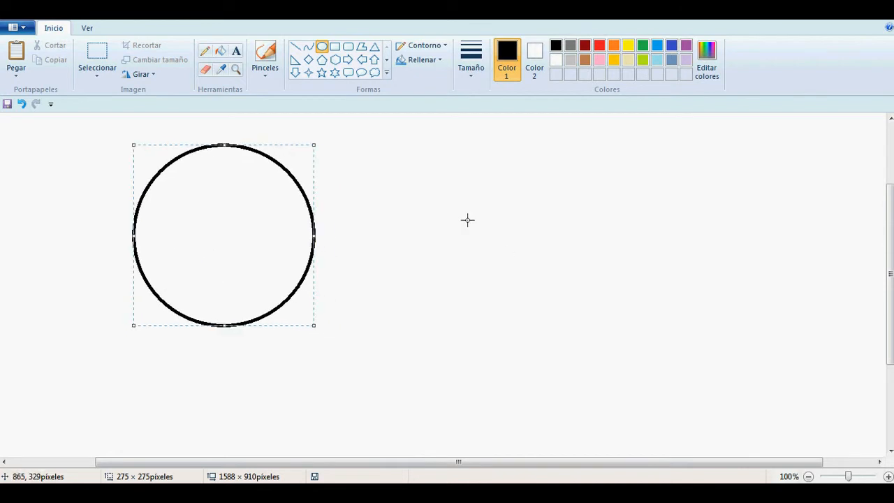
left_click(420, 201)
- Draw a square about 171 × 171 pixels beside the circle and a larger rounded square to its right
left_click(334, 46)
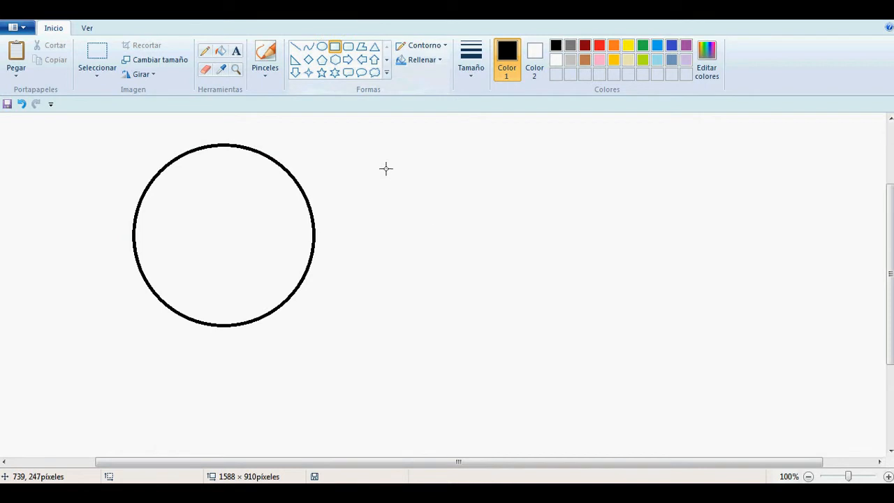
left_click_drag(382, 161, 509, 272)
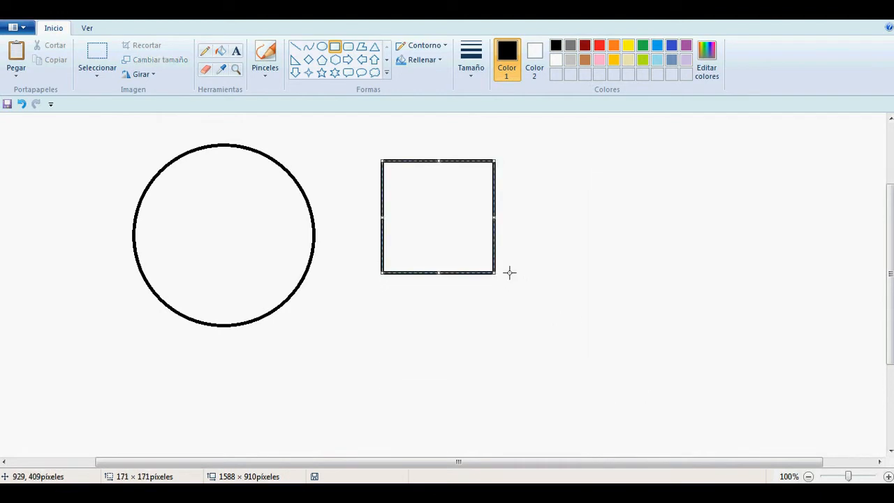
left_click(347, 47)
left_click_drag(532, 148, 684, 319)
- Draw an evenly proportioned block arrow pointing right below the square
left_click(347, 60)
left_click_drag(333, 306, 477, 411)
left_click(544, 335)
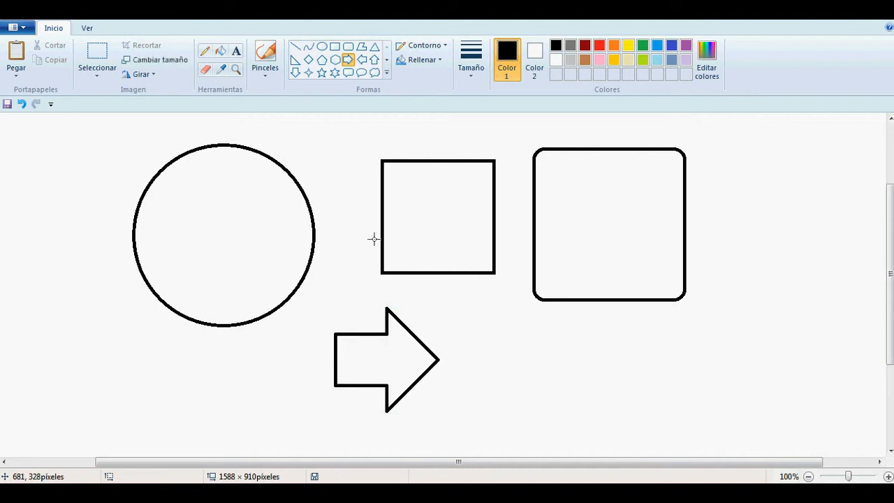
left_click(388, 72)
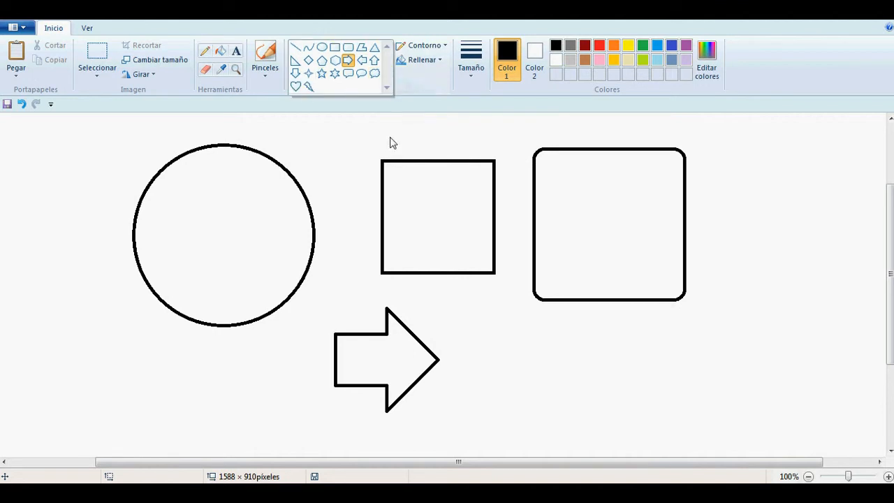
left_click(418, 92)
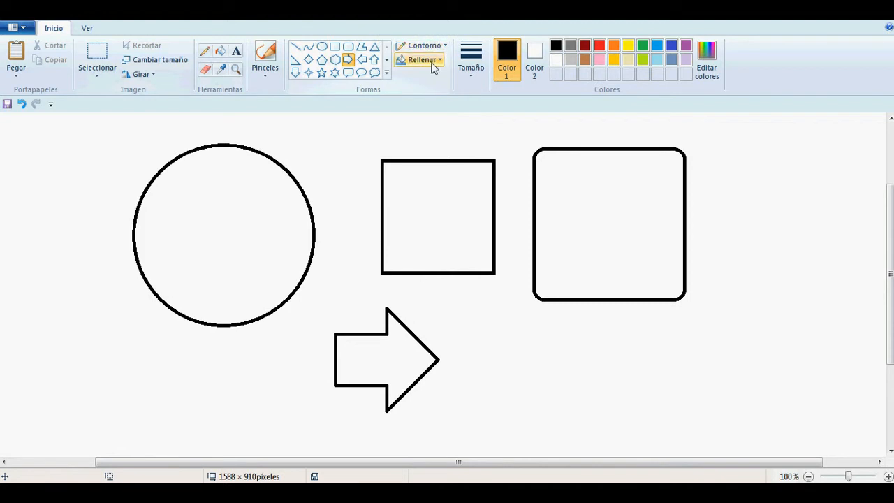
- Draw an ellipse about 334 × 283 pixels with no outline around the square and part of the rounded square
left_click(334, 46)
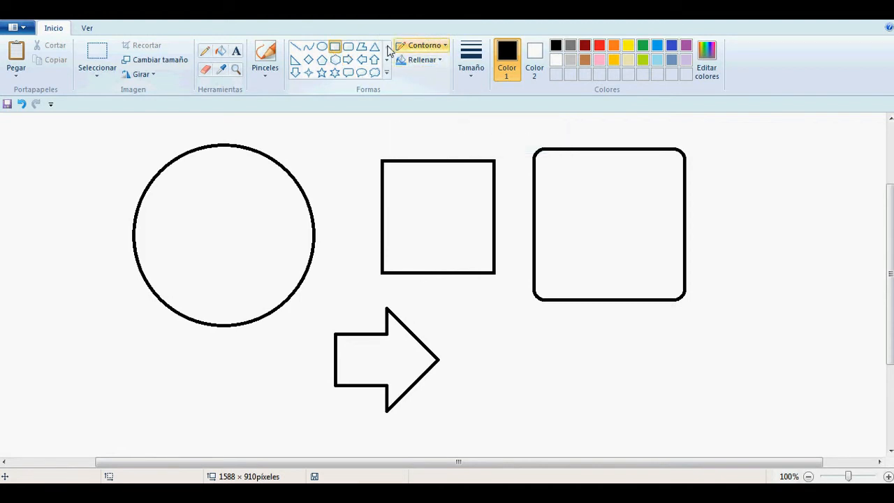
left_click(322, 47)
left_click(424, 45)
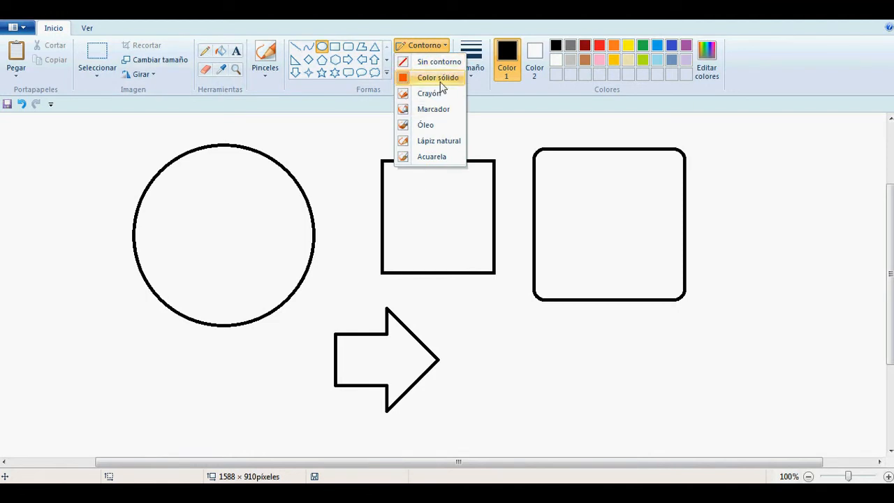
left_click(376, 103)
left_click(427, 45)
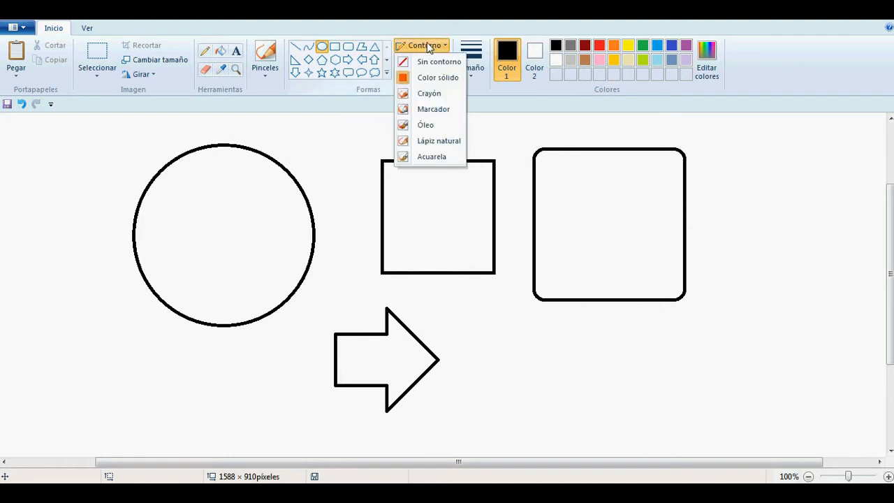
left_click(434, 63)
left_click_drag(373, 135, 591, 321)
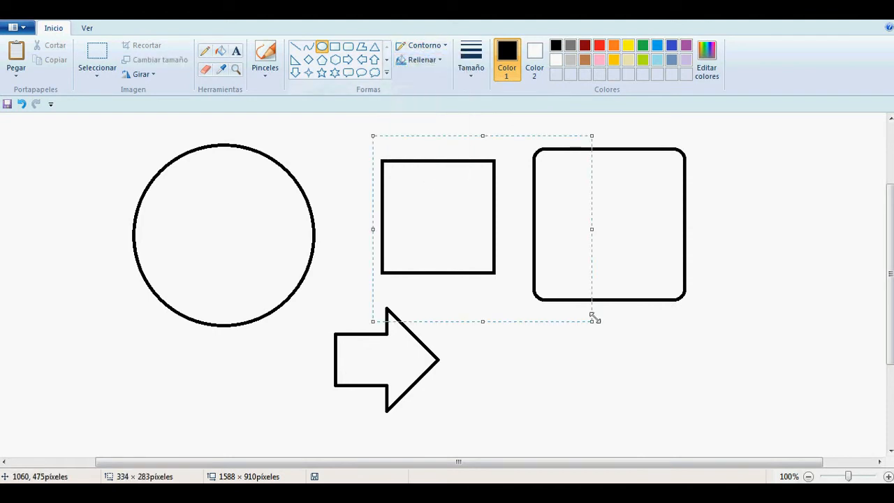
- Set Color 2 to brown and preview the fill styles, including Crayón, on the ellipse
left_click(434, 61)
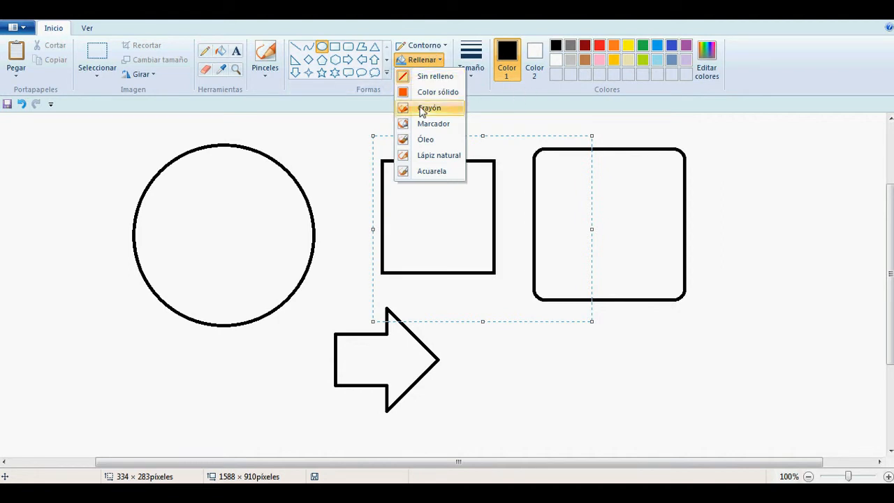
left_click(590, 63)
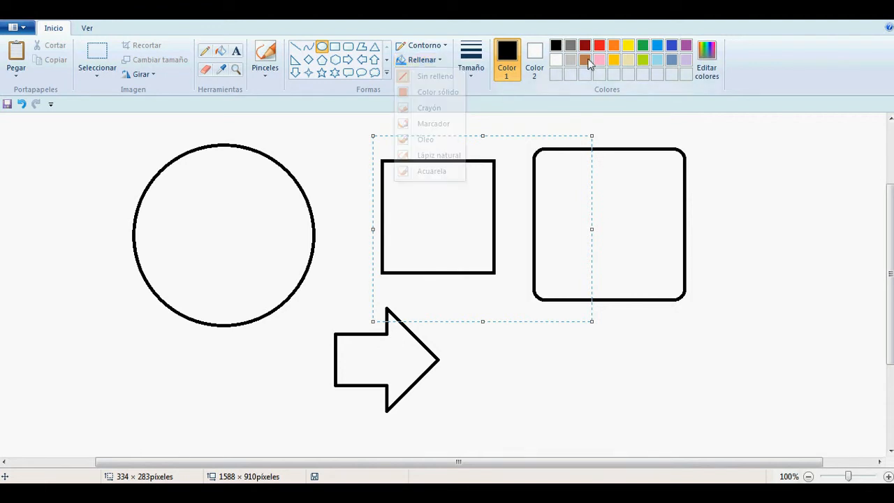
left_click(422, 62)
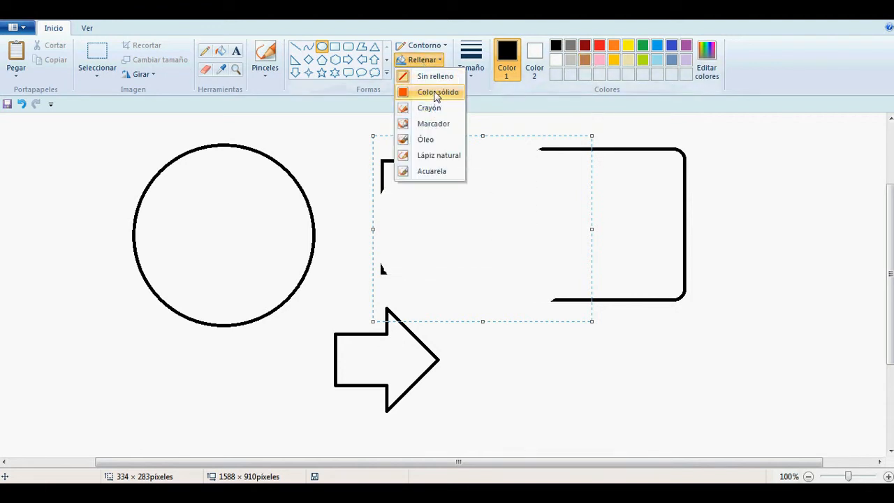
left_click(438, 93)
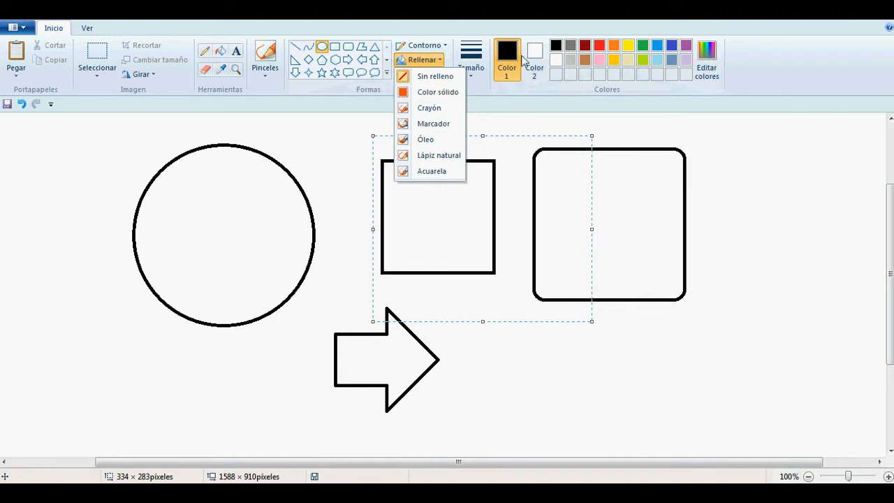
left_click(534, 60)
left_click(586, 61)
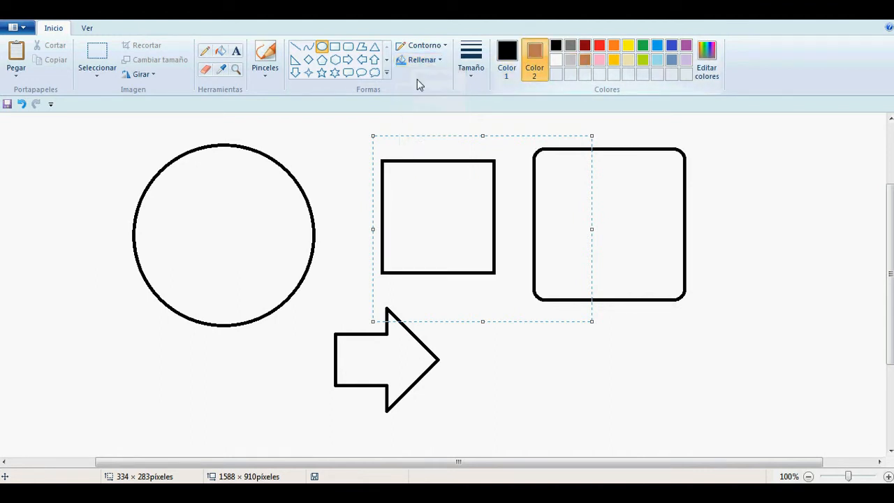
left_click(413, 63)
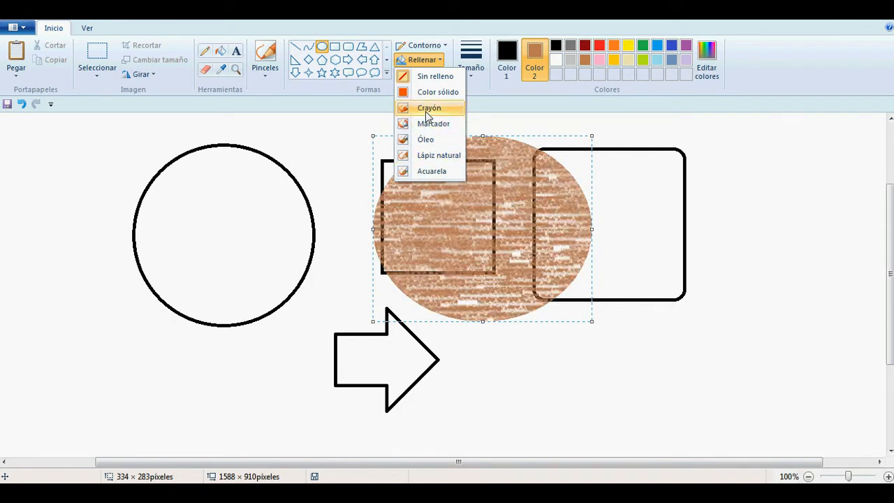
- Give the ellipse an Acuarela (watercolour) outline with the thickest line size
left_click(428, 46)
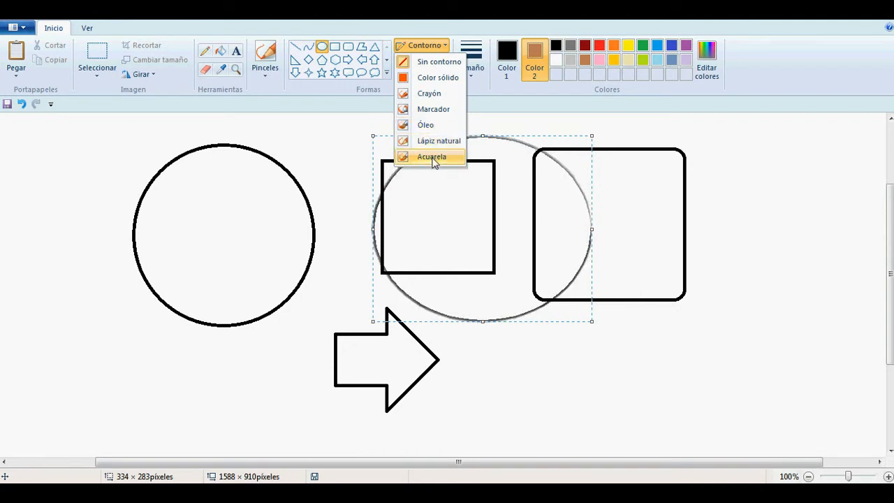
left_click(433, 157)
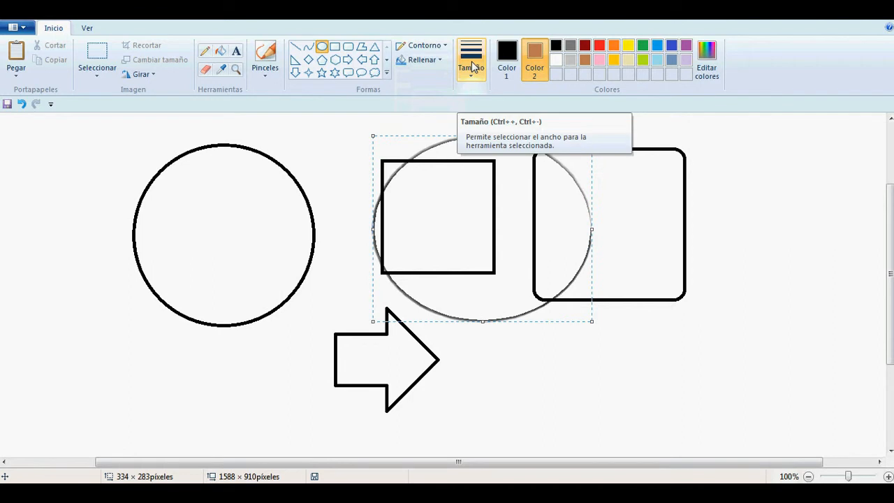
left_click(471, 66)
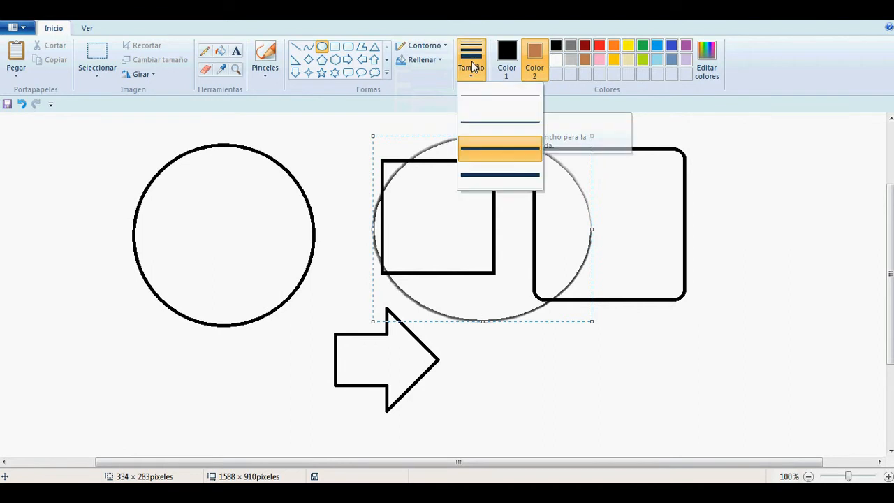
left_click(495, 177)
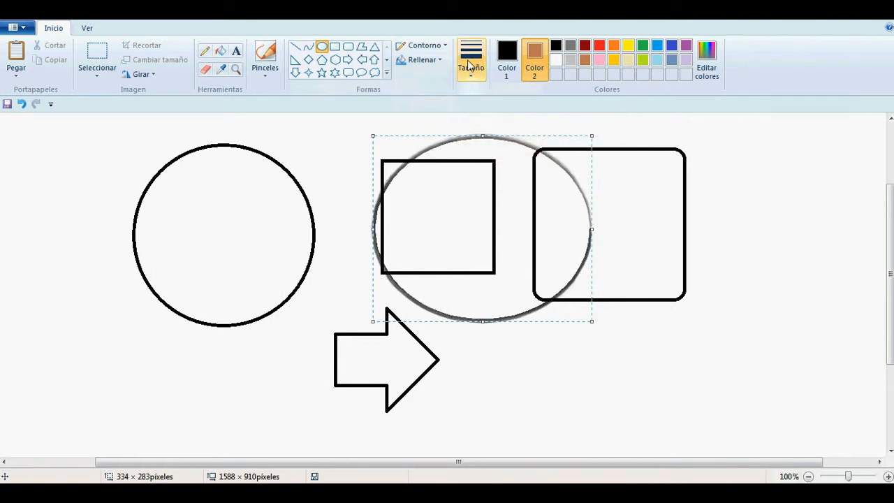
- Try the thinnest line size on the ellipse's outline, and return it to the thickest one
left_click(468, 65)
left_click(485, 98)
left_click(471, 68)
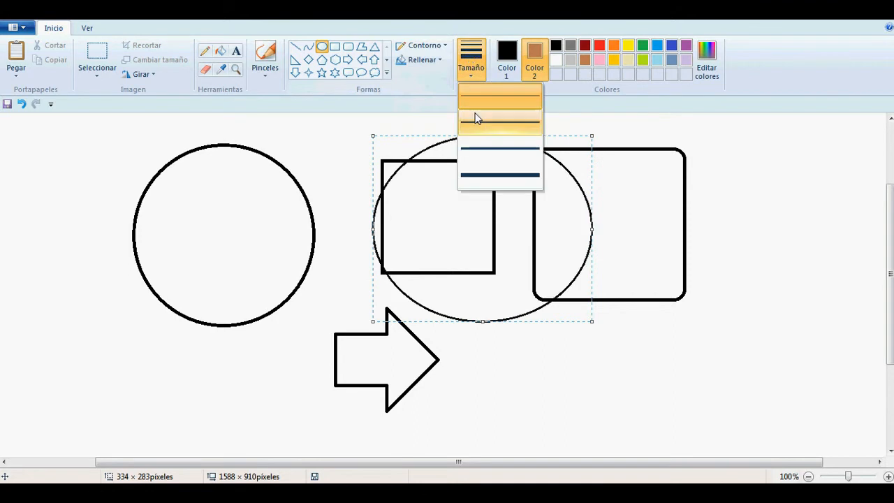
left_click(489, 175)
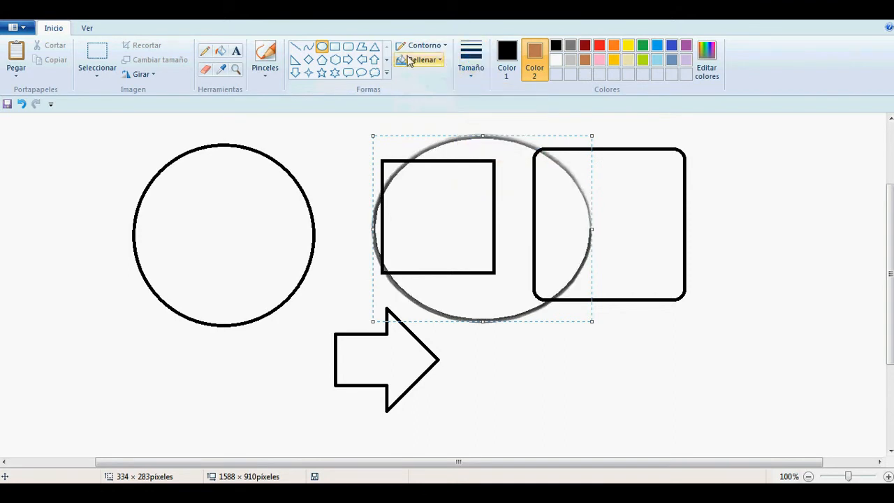
- Change the ellipse's outline to Color sólido and place the shape on the canvas
left_click(449, 50)
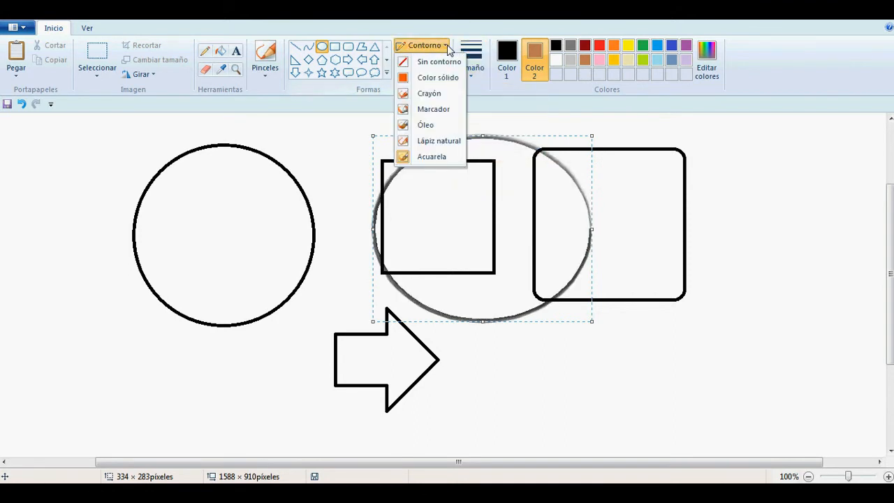
left_click(427, 79)
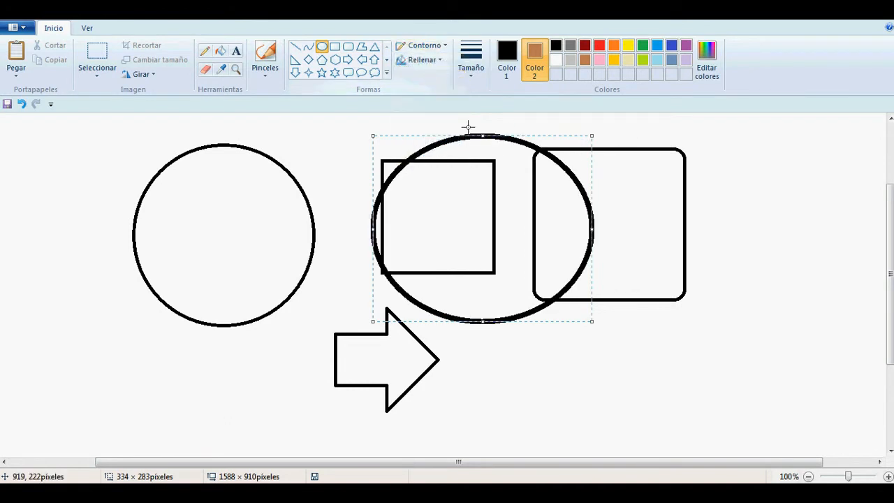
left_click(689, 164)
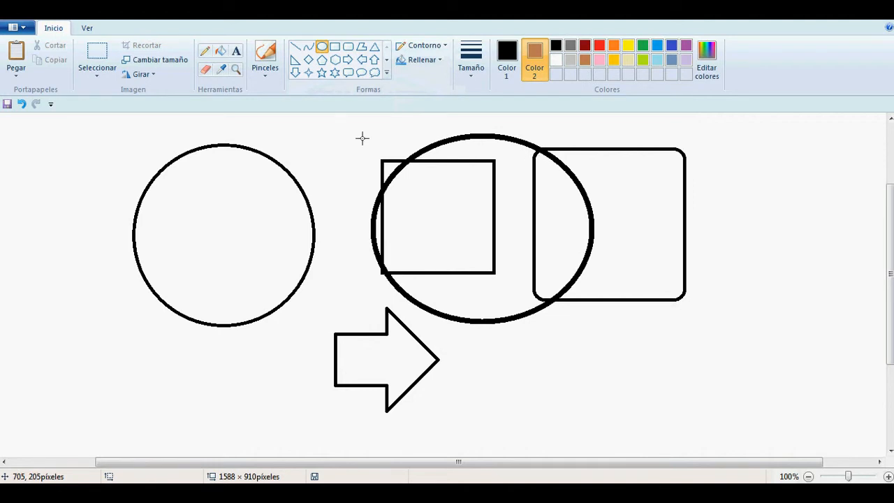
left_click(469, 69)
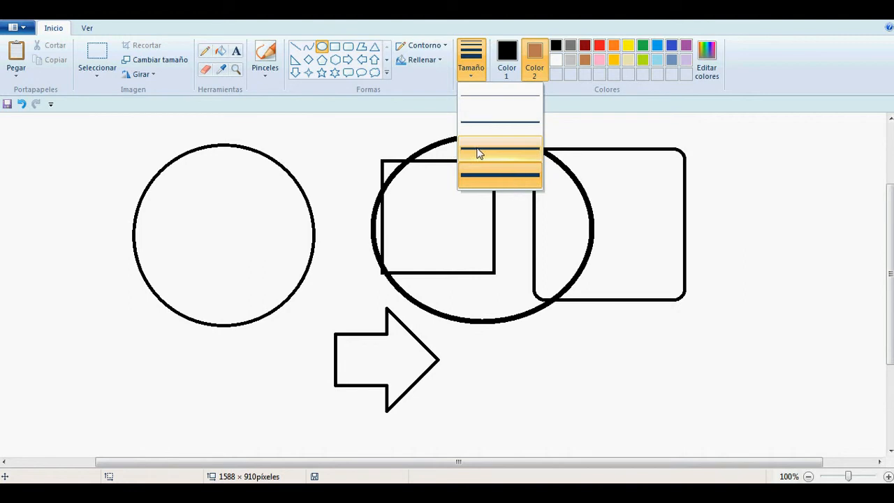
left_click(583, 104)
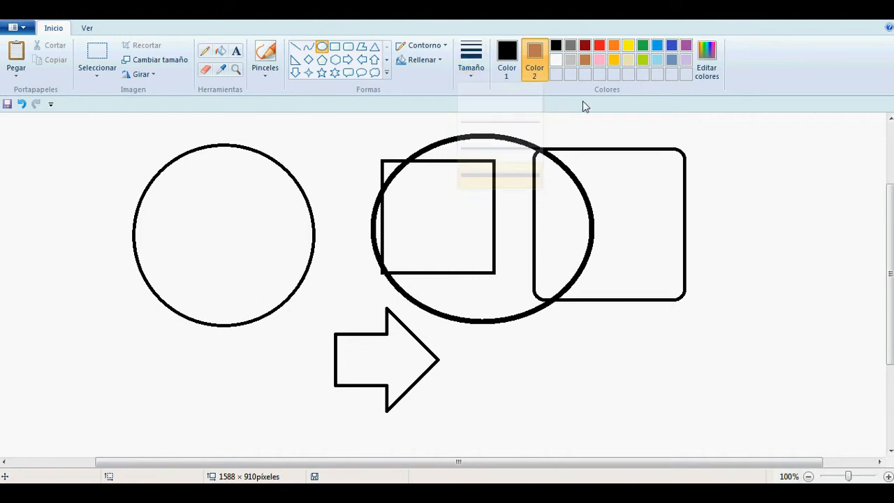
- Try dark red, red, orange, green, light blue, dark blue and purple in turn as Color 1
left_click(503, 54)
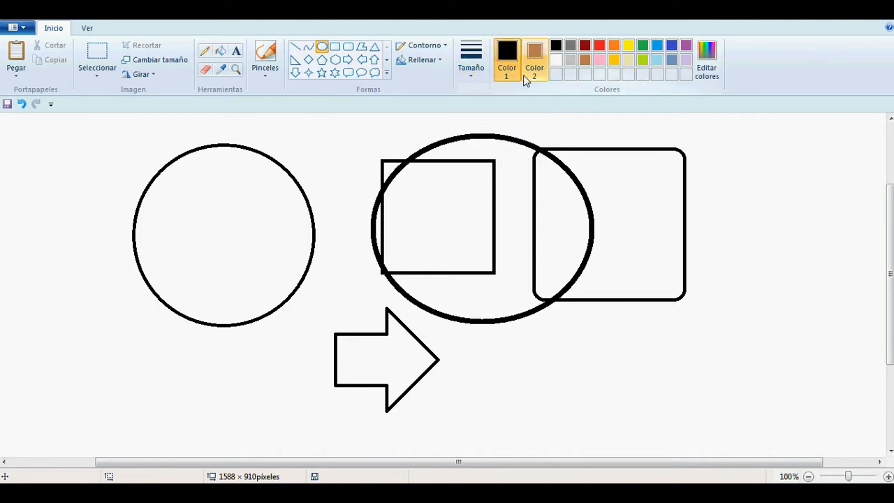
right_click(540, 80)
right_click(570, 44)
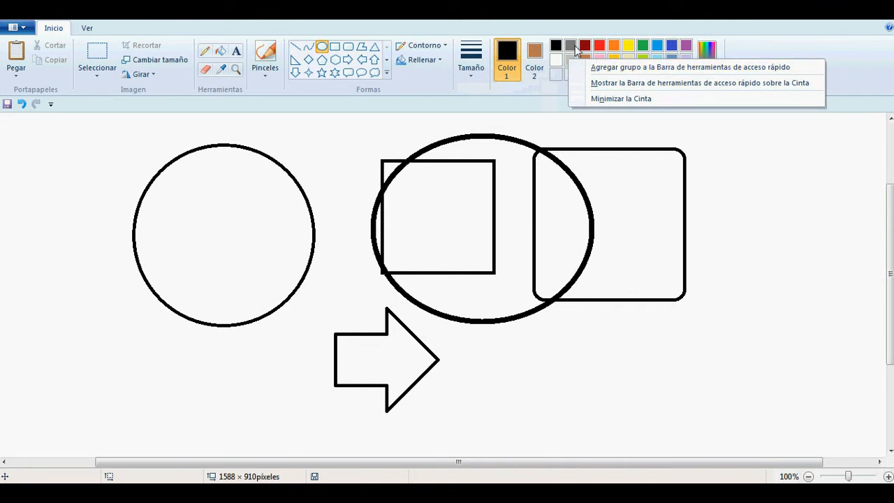
key("Escape")
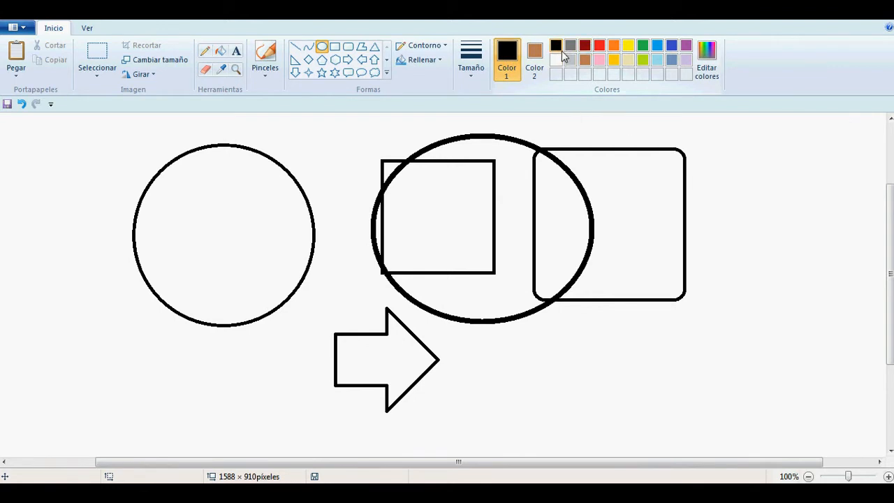
left_click(584, 47)
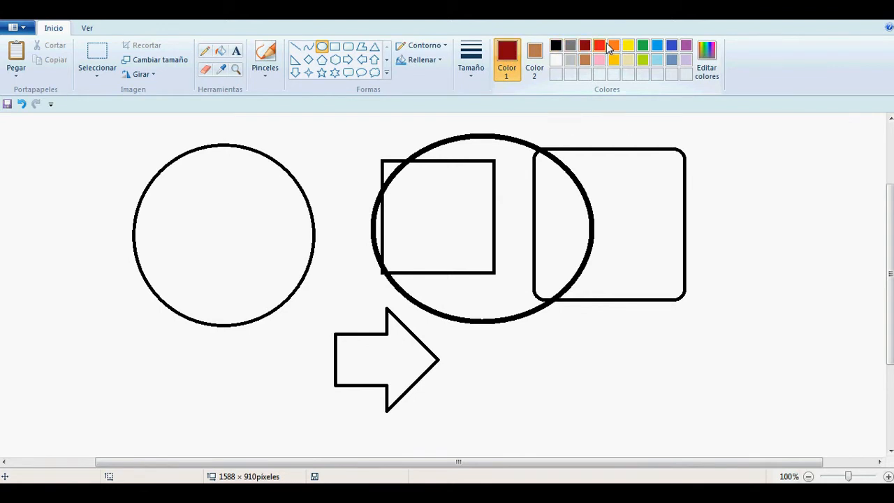
left_click(599, 47)
left_click(614, 47)
left_click(643, 47)
left_click(657, 46)
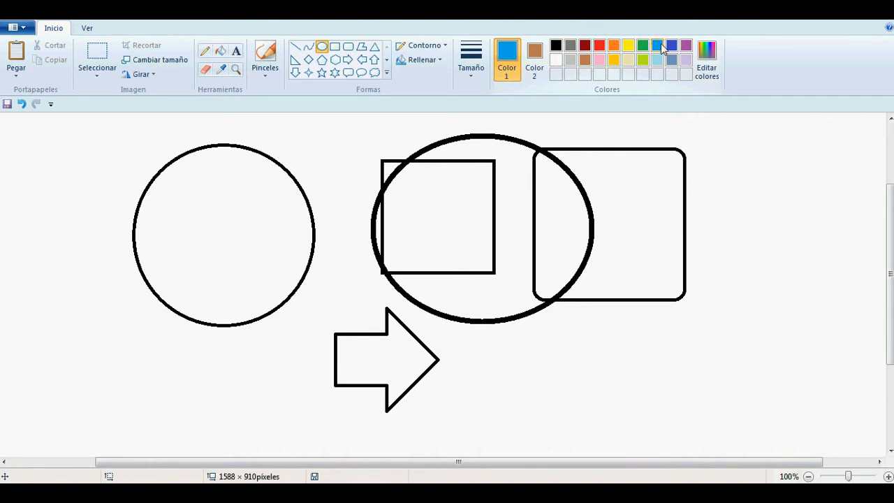
left_click(672, 47)
left_click(686, 47)
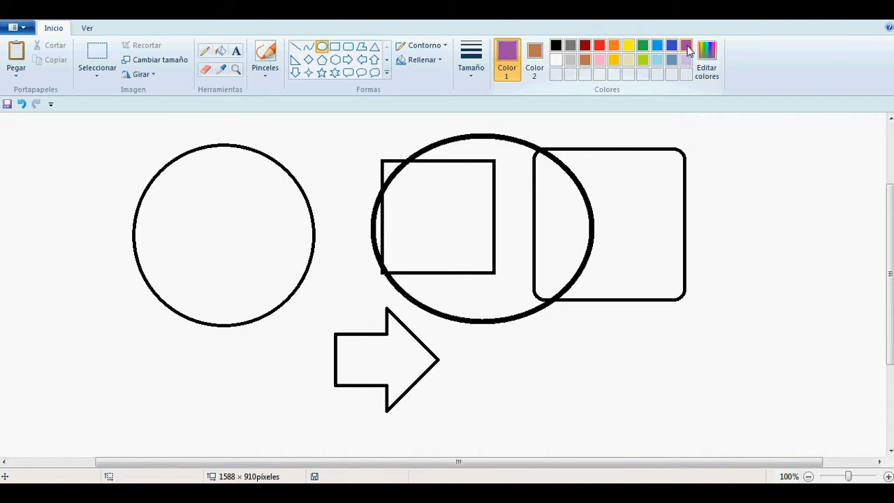
- Try the lighter palette colours in turn as Color 2, from light grey and brown through to lavender
left_click(535, 56)
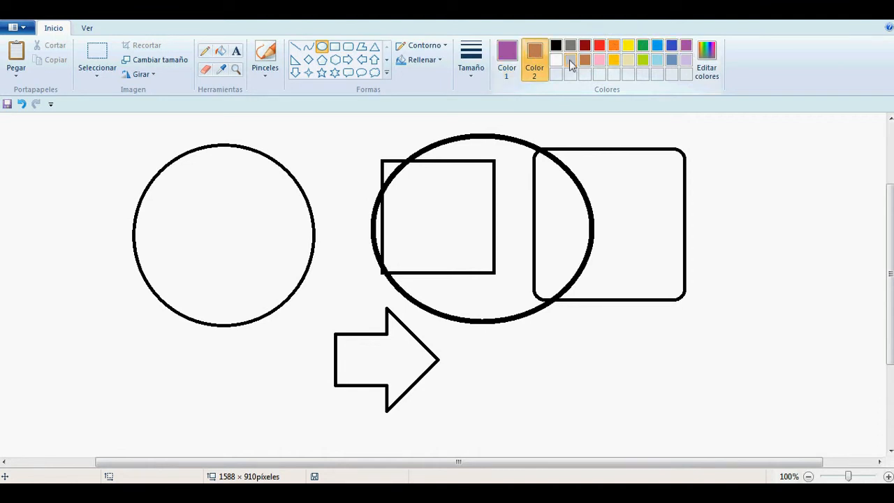
left_click(570, 60)
left_click(584, 60)
left_click(599, 60)
left_click(618, 61)
left_click(657, 61)
left_click(671, 61)
left_click(686, 61)
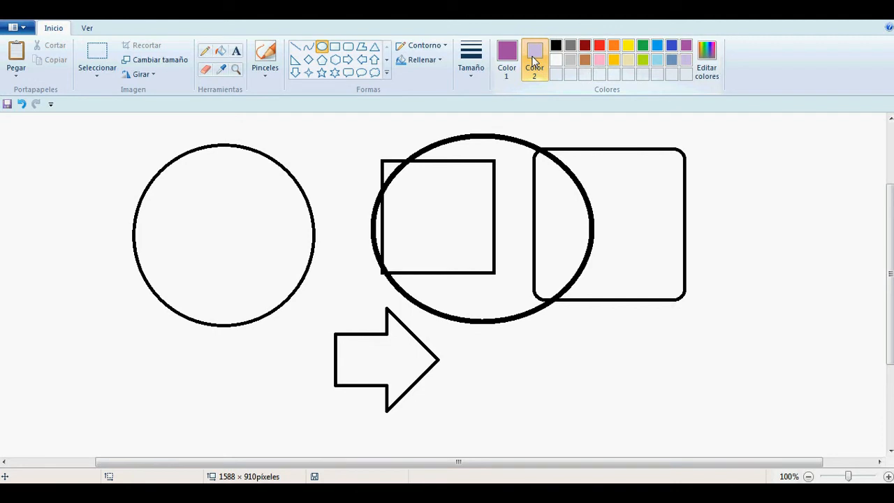
- Set Color 1 to black and Color 2 to white
left_click(507, 60)
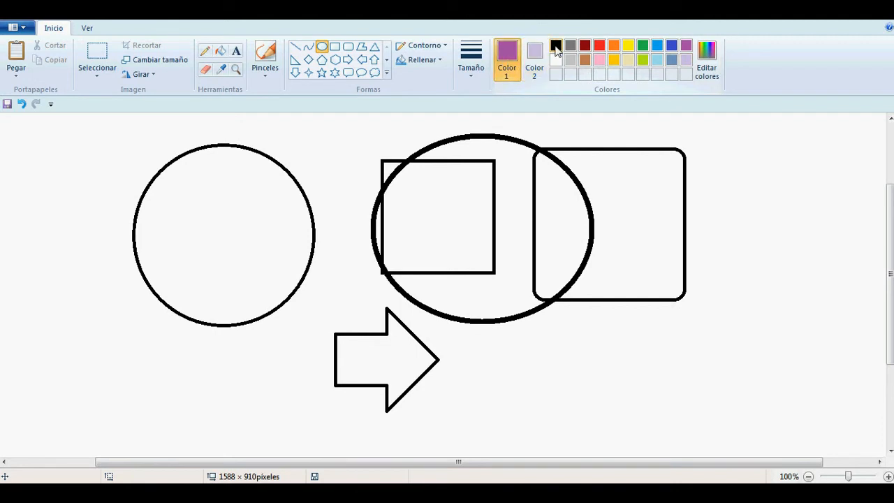
left_click(555, 46)
left_click(534, 59)
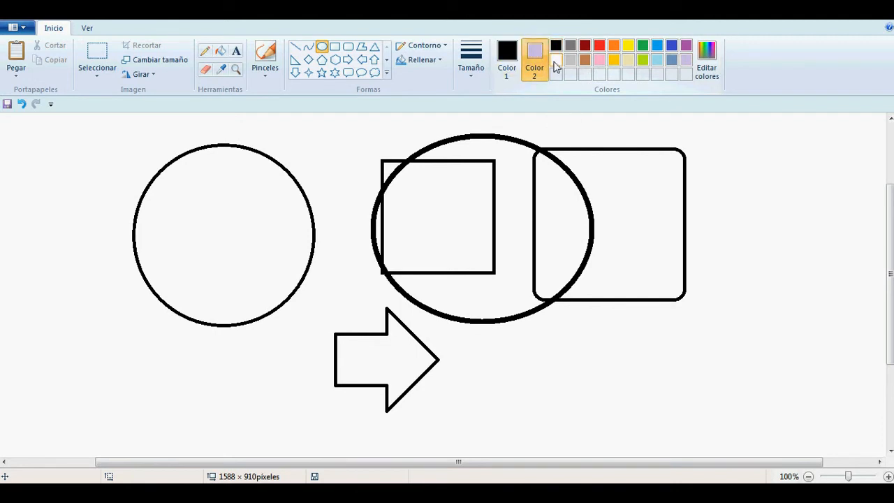
left_click(555, 61)
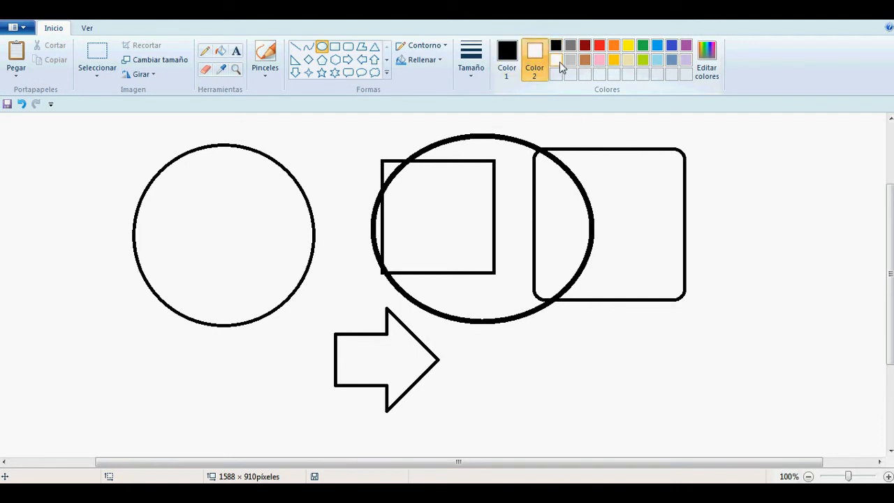
- Open the custom colour editor for Color 2 and mix a bright cyan with hue 124, saturation 235 and luminosity 123
left_click(707, 63)
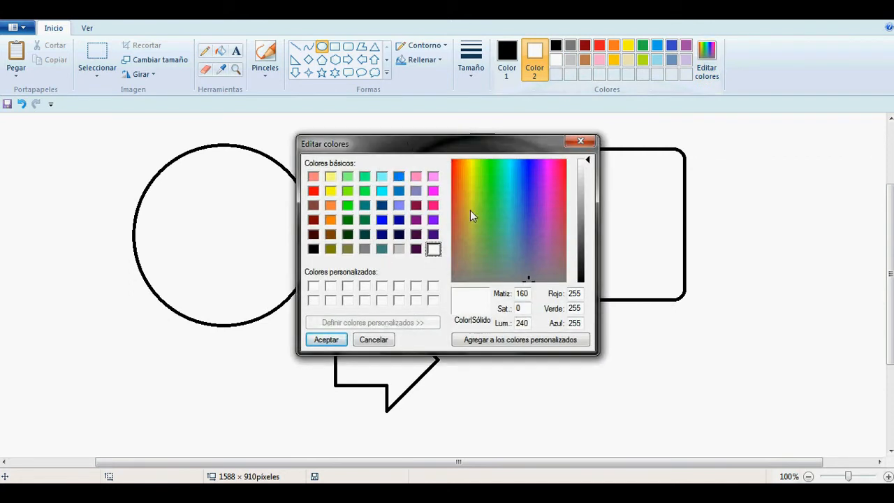
left_click_drag(473, 148, 662, 159)
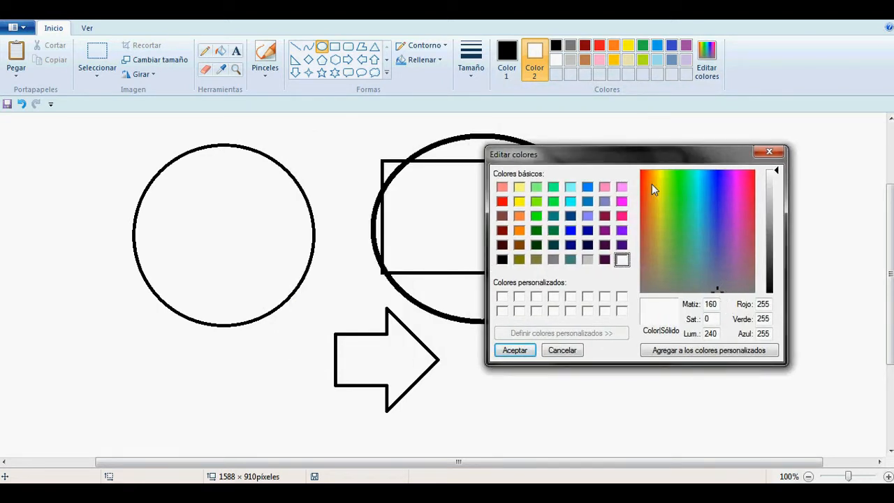
left_click_drag(754, 185, 700, 174)
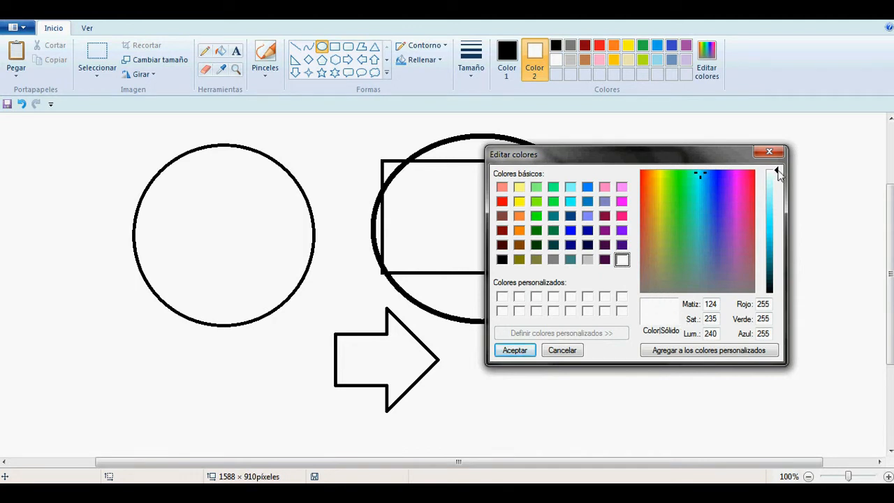
left_click_drag(780, 174, 780, 236)
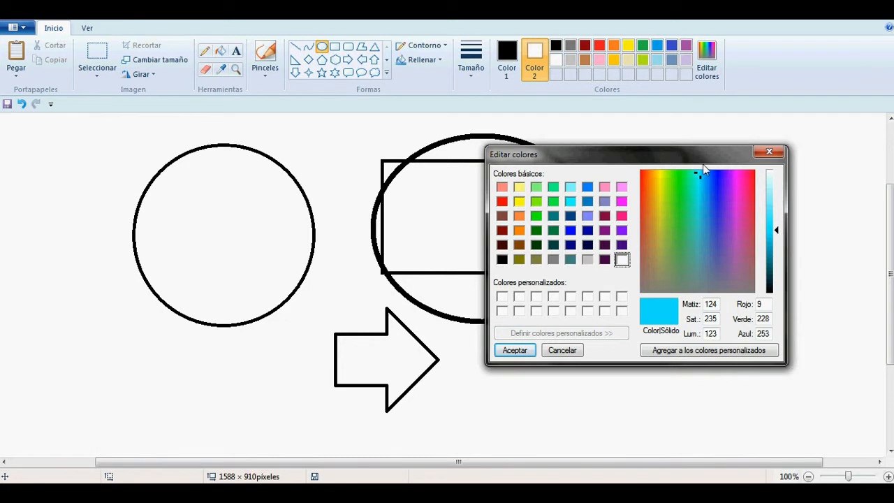
- Change the mixed colour to a light red with hue 239, saturation 237 and luminosity 141
left_click_drag(703, 177, 756, 177)
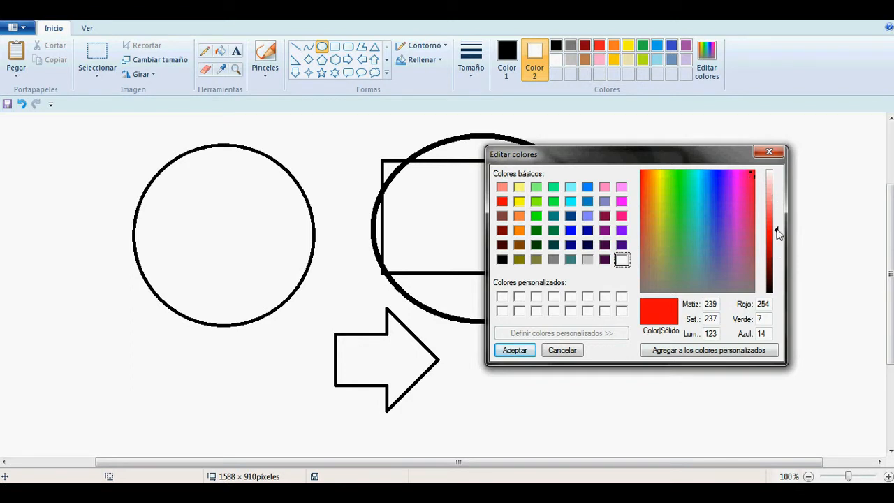
mouse_move(778, 234)
left_mouse_down()
mouse_move(778, 254)
mouse_move(779, 176)
mouse_move(779, 294)
mouse_move(779, 225)
left_mouse_up()
left_click_drag(777, 212, 777, 222)
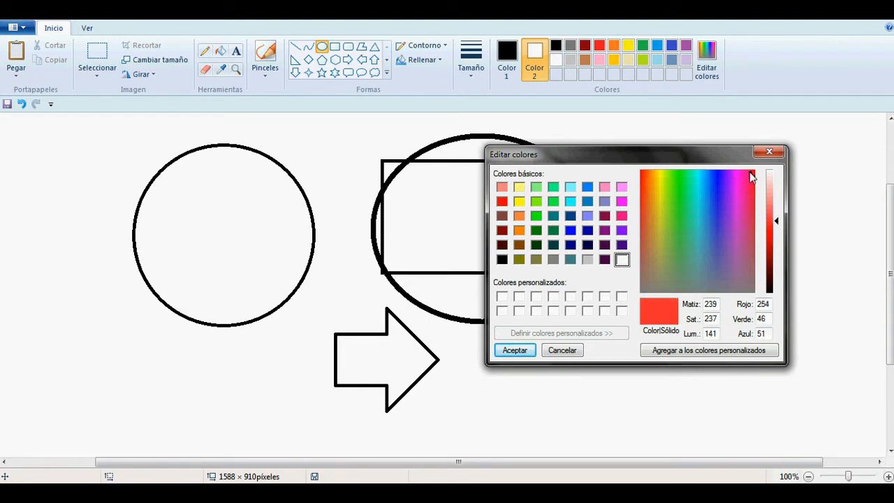
- Add an orange-brown (hue 17, saturation 145, luminosity 133) to the custom colours and apply a medium blue (hue 155, saturation 115) as Color 2
mouse_move(750, 175)
left_mouse_down()
mouse_move(642, 173)
mouse_move(645, 236)
left_mouse_up()
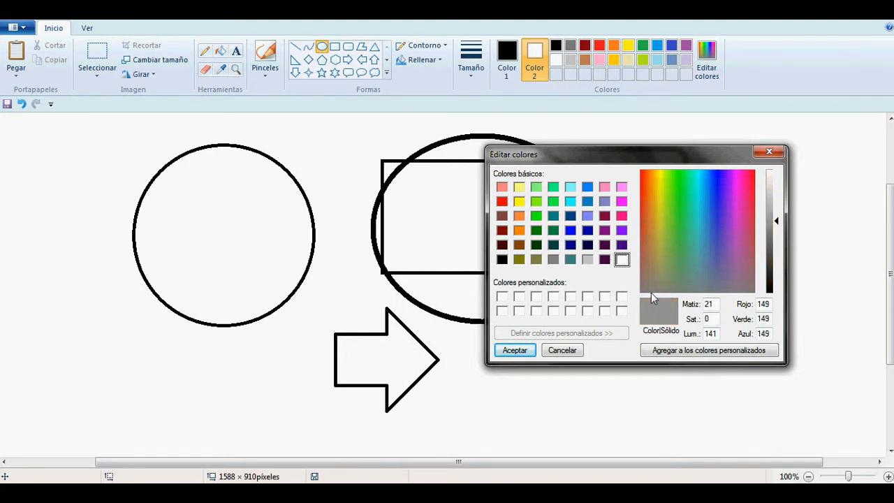
mouse_move(651, 294)
left_mouse_down()
mouse_move(745, 293)
mouse_move(654, 293)
mouse_move(745, 291)
mouse_move(681, 292)
mouse_move(682, 282)
mouse_move(681, 292)
mouse_move(678, 266)
mouse_move(658, 270)
mouse_move(659, 260)
mouse_move(723, 264)
mouse_move(659, 257)
mouse_move(654, 227)
mouse_move(654, 257)
mouse_move(655, 171)
mouse_move(649, 218)
left_mouse_up()
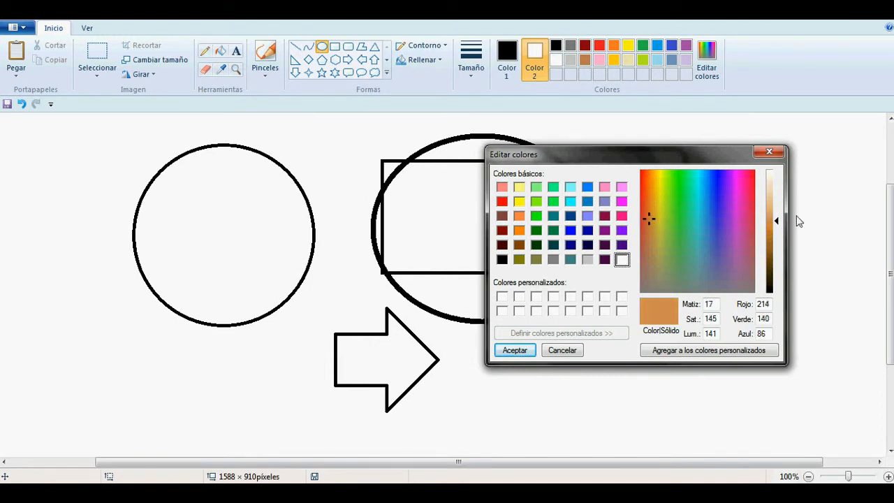
mouse_move(777, 223)
left_mouse_down()
mouse_move(777, 256)
mouse_move(780, 214)
mouse_move(779, 231)
left_mouse_up()
left_click(693, 354)
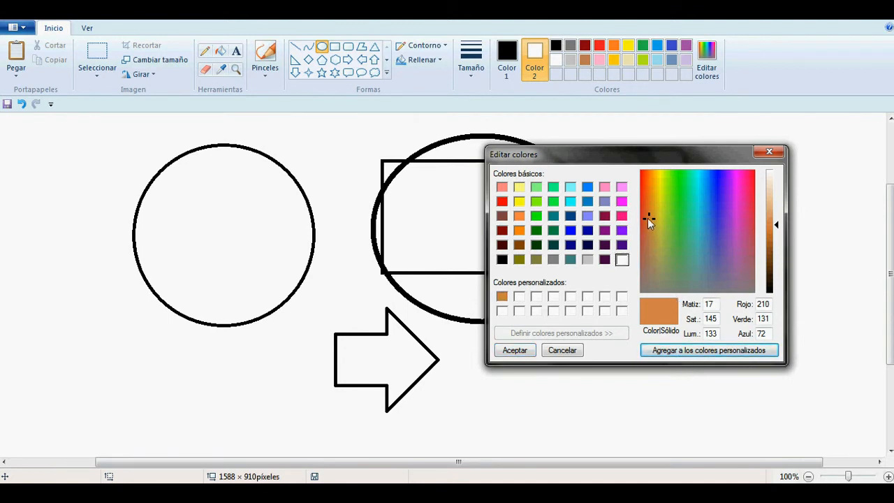
left_click_drag(647, 218, 713, 235)
left_click(514, 349)
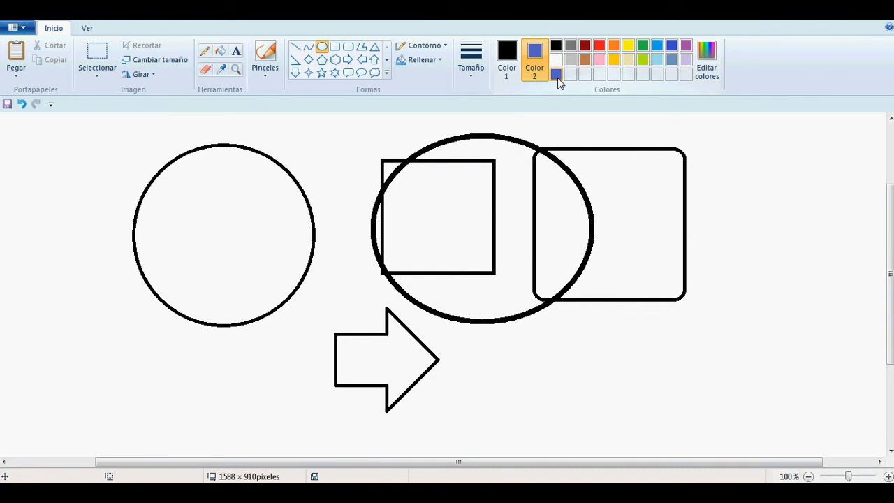
- Reopen the colour editor for Color 2 and darken the blue to luminosity 77
left_click(706, 59)
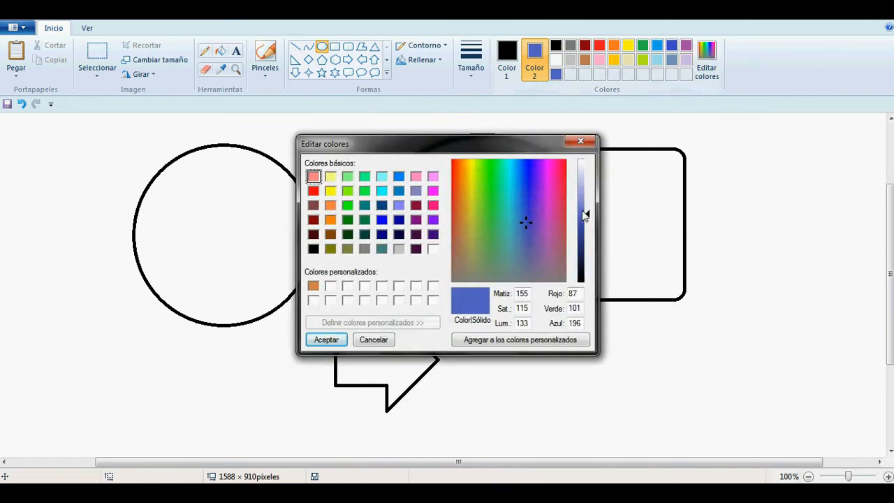
left_click_drag(587, 216, 586, 243)
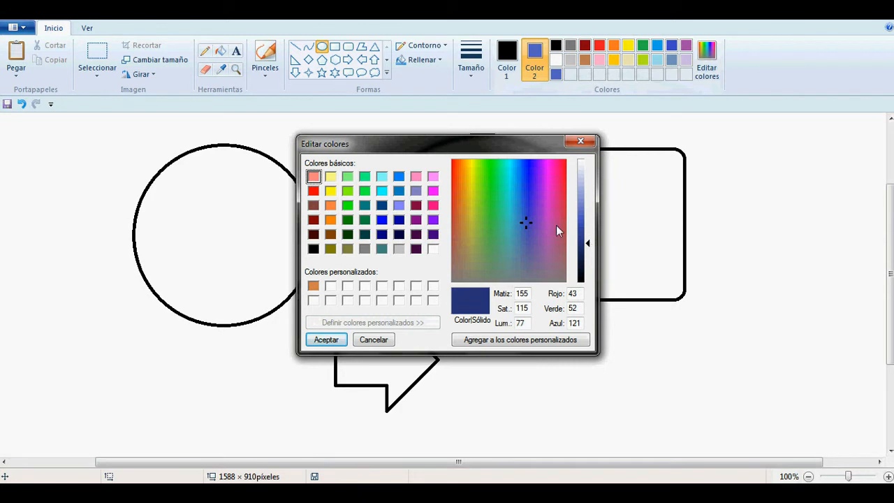
left_click_drag(500, 143, 690, 153)
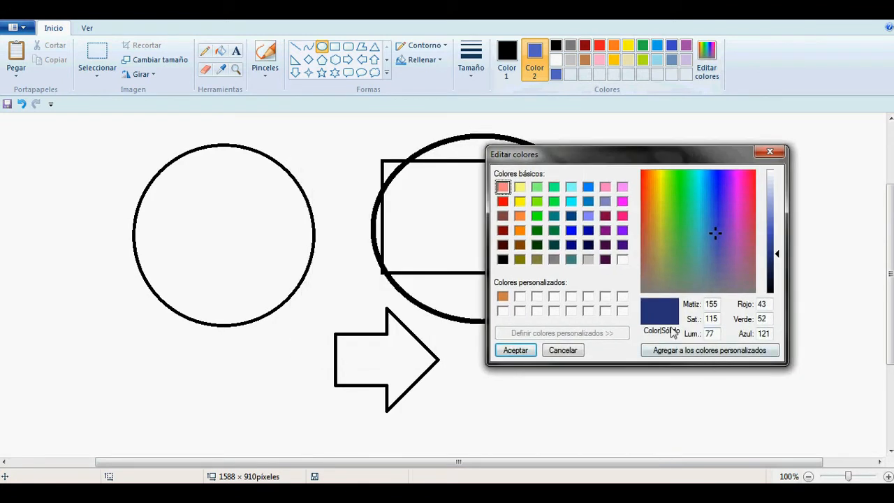
- Enter a hue of 20, a saturation of 30 and a green value of 56 for the mixed colour
left_click(717, 304)
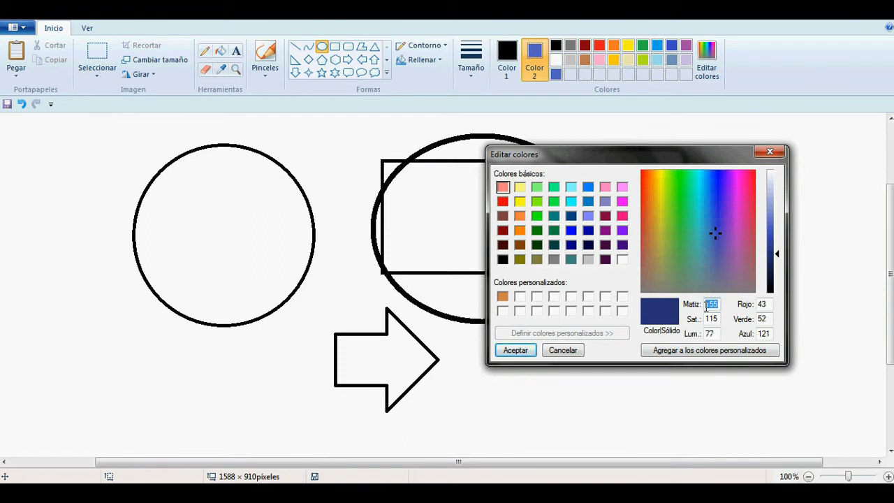
type("20")
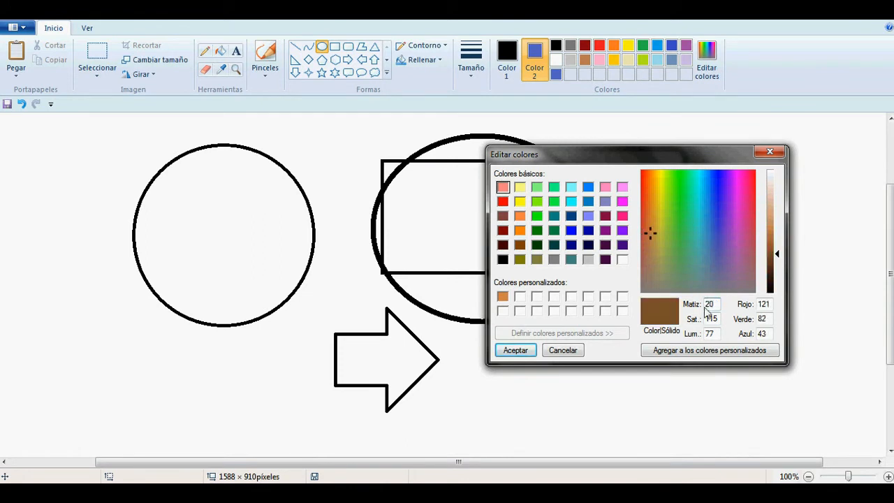
left_click_drag(718, 317, 700, 319)
type("30")
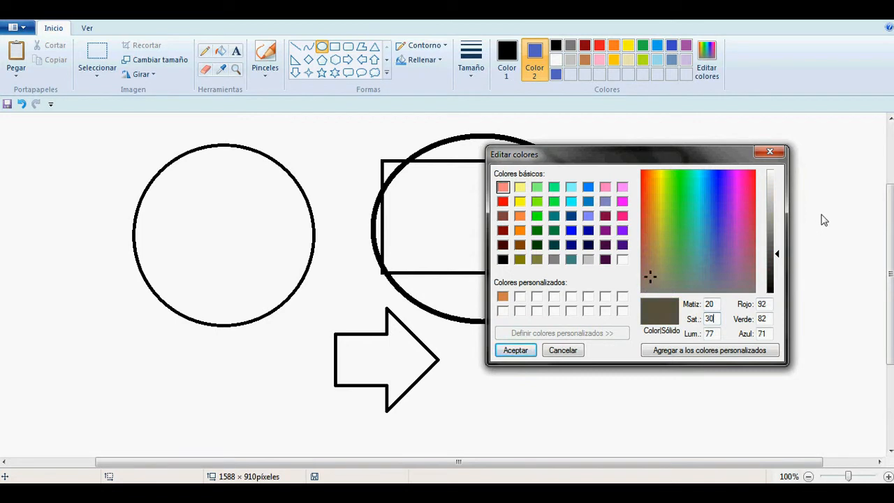
left_click_drag(776, 320, 734, 325)
type("56")
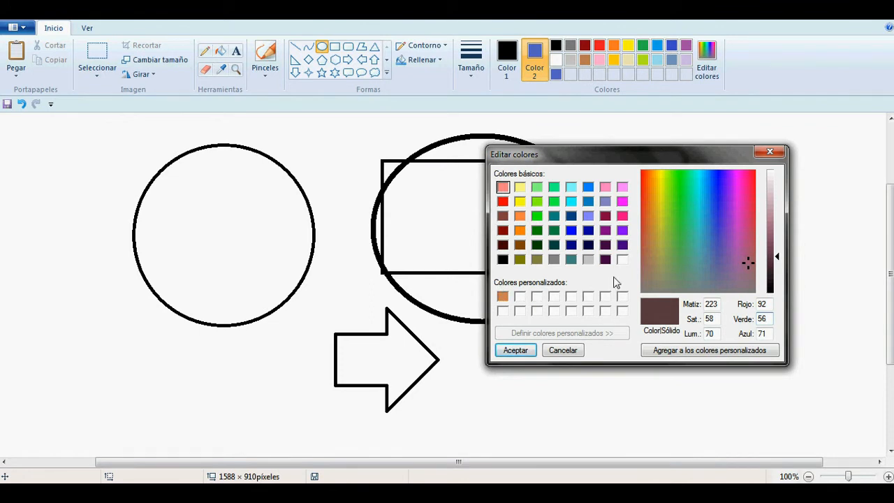
- Try basic colours in turn, from cyan, dark blue and green through maroon and pink to violet, and cancel the colour edit
left_click(571, 202)
left_click(572, 217)
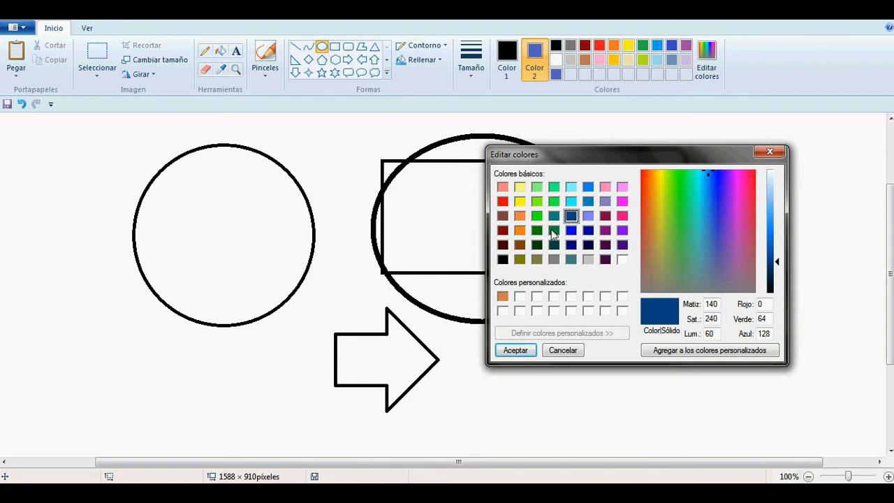
left_click(554, 231)
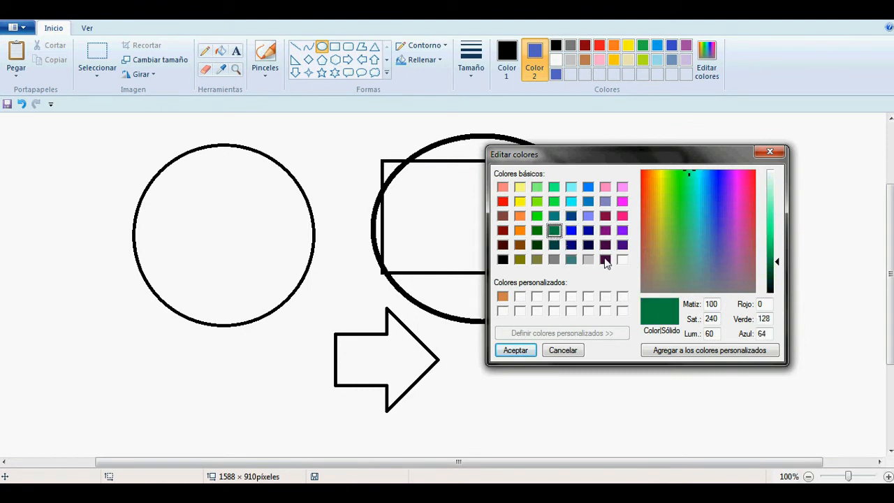
left_click(605, 259)
left_click(605, 231)
left_click(605, 217)
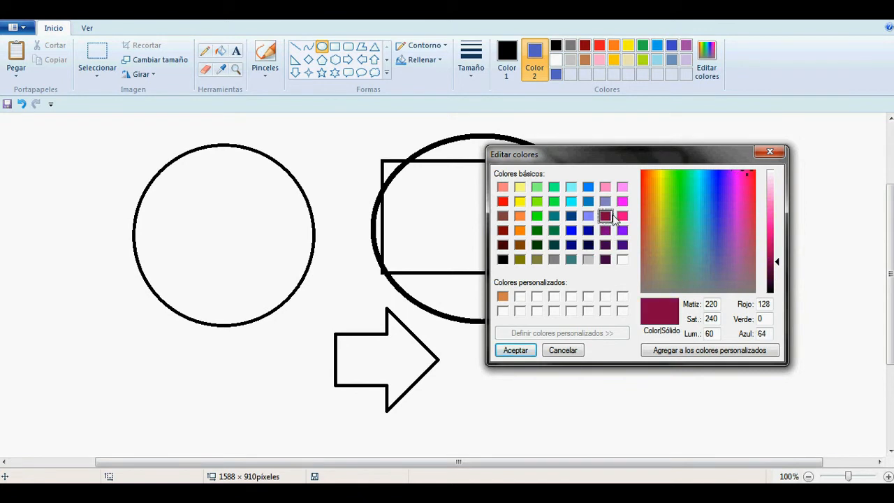
left_click(621, 216)
left_click(621, 244)
left_click(623, 232)
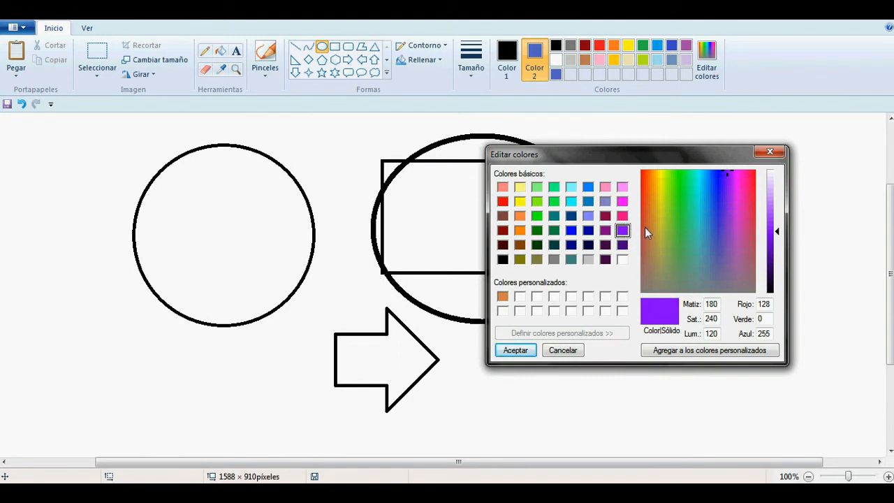
left_click_drag(687, 152, 630, 176)
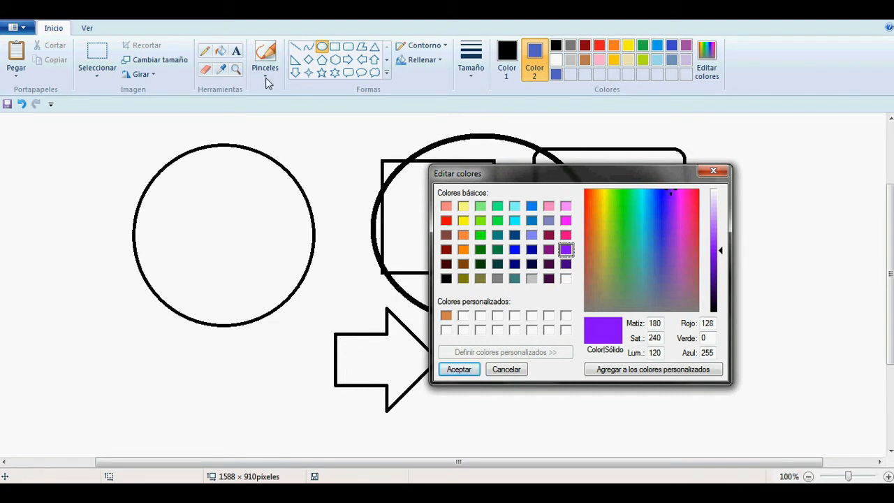
left_click(508, 369)
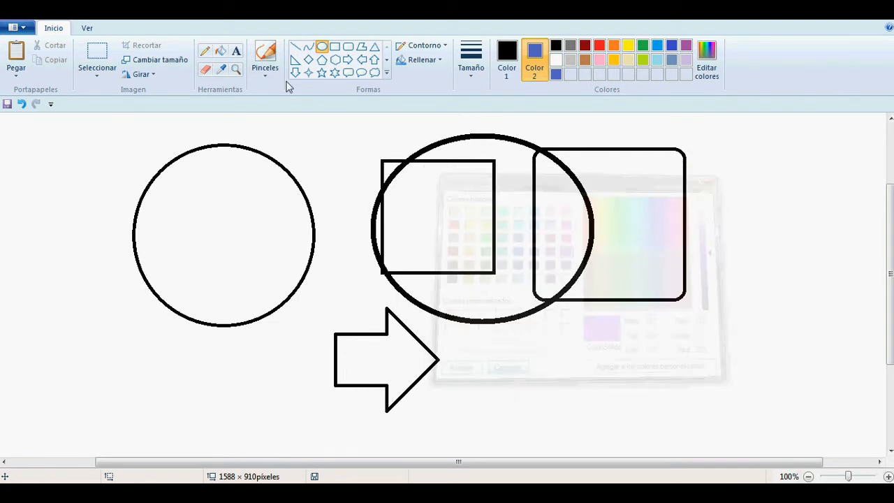
- Choose the watercolour brush as the painting tool
left_click(267, 57)
left_click(264, 77)
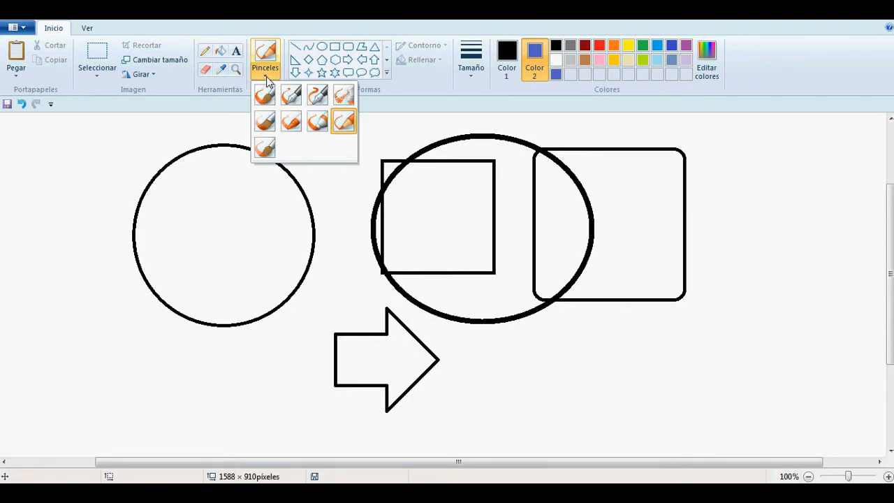
left_click(266, 100)
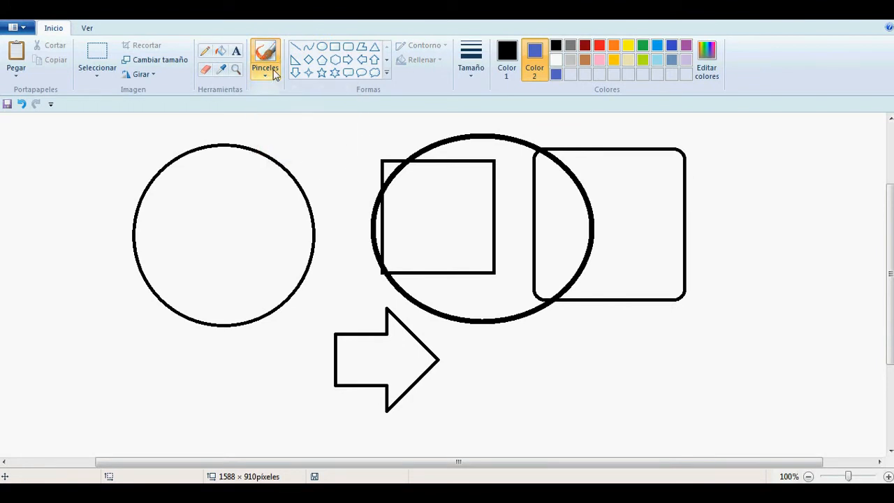
left_click(265, 74)
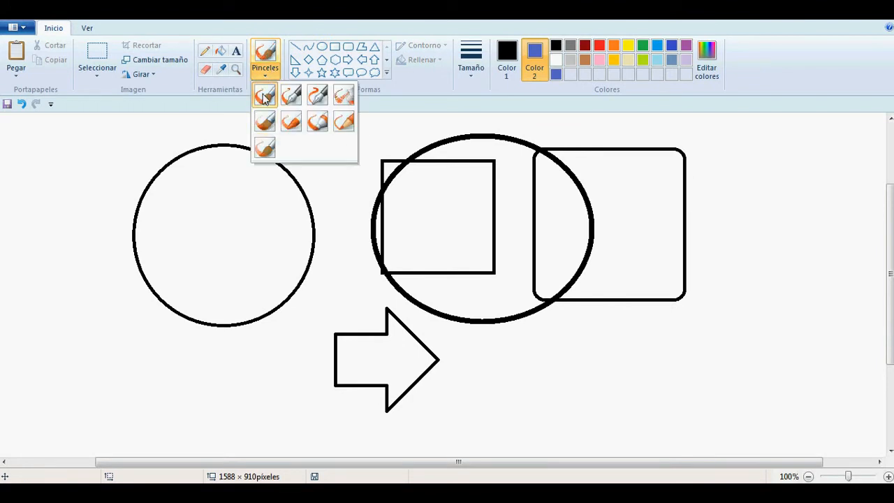
left_click(264, 147)
- Set Color 1 to the custom blue and paint a diagonal stroke across the right edge of the rounded rectangle
left_click(708, 64)
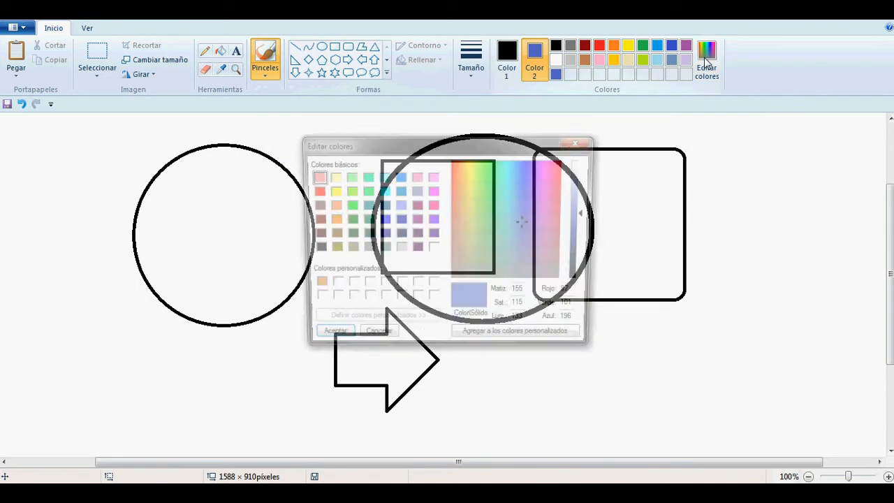
left_click(384, 340)
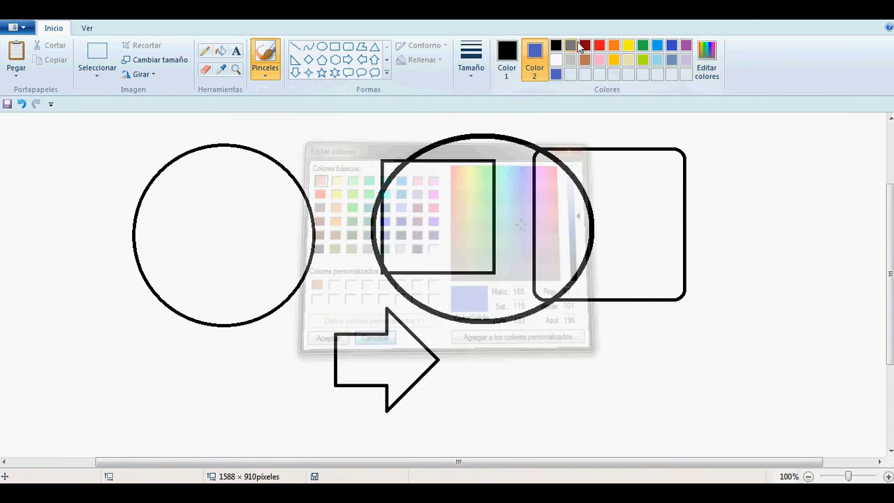
left_click(507, 59)
left_click(557, 74)
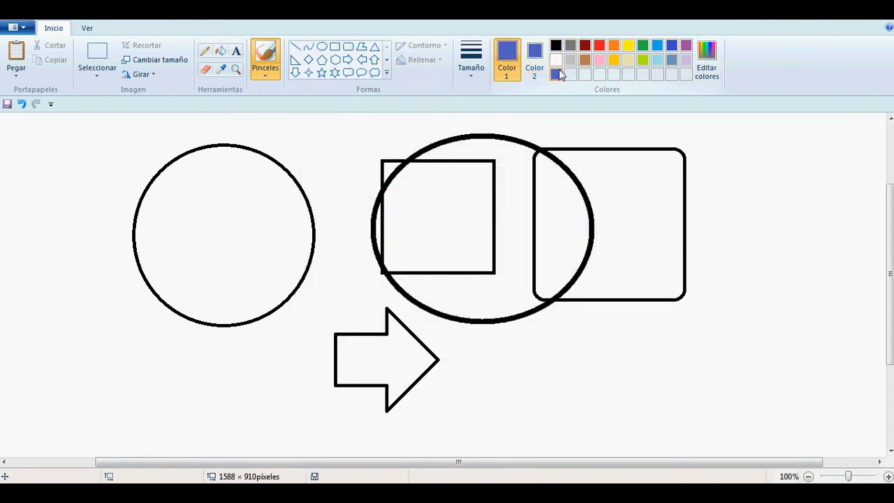
mouse_move(802, 166)
left_mouse_down()
mouse_move(599, 253)
mouse_move(777, 176)
left_mouse_up()
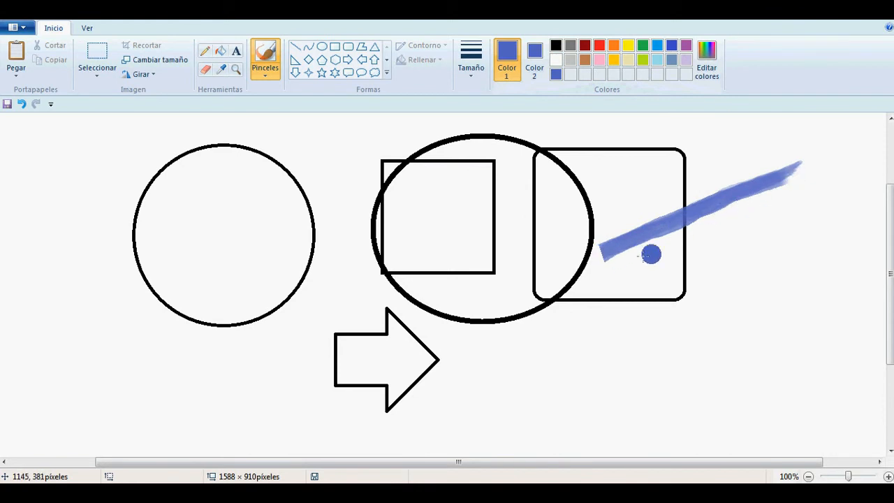
- Darken Color 1 to luminosity 124 and paint a second stroke along the underside of the first blue stroke
left_click(711, 66)
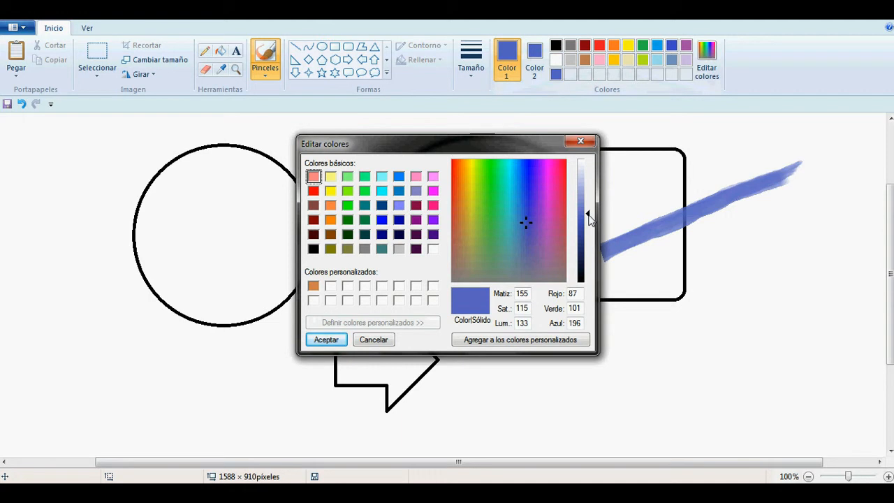
left_click_drag(589, 219, 590, 222)
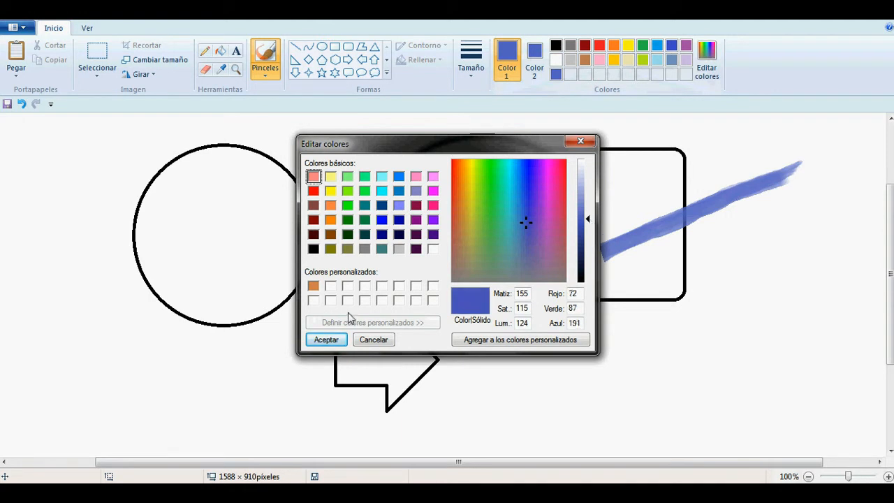
left_click(327, 340)
mouse_move(792, 186)
left_mouse_down()
mouse_move(607, 266)
mouse_move(780, 186)
left_mouse_up()
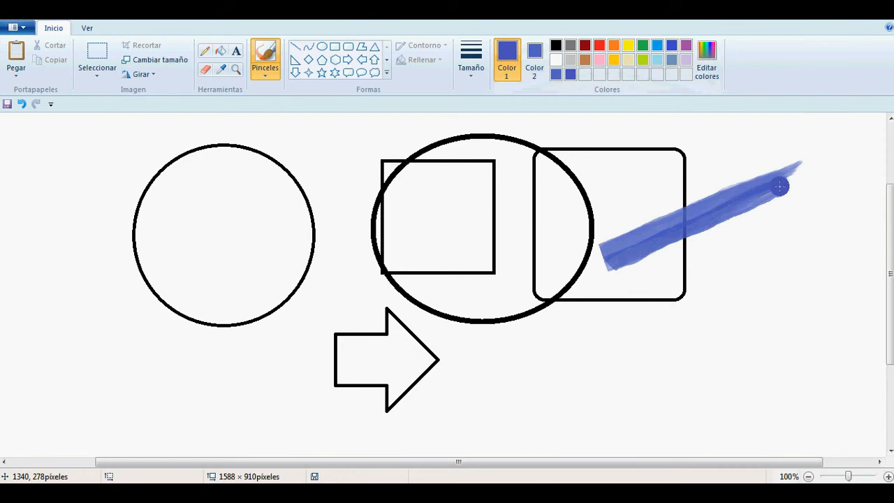
- Darken Color 1 to luminosity 109 and paint a third stroke along the lower edge of the blue band
left_click(708, 62)
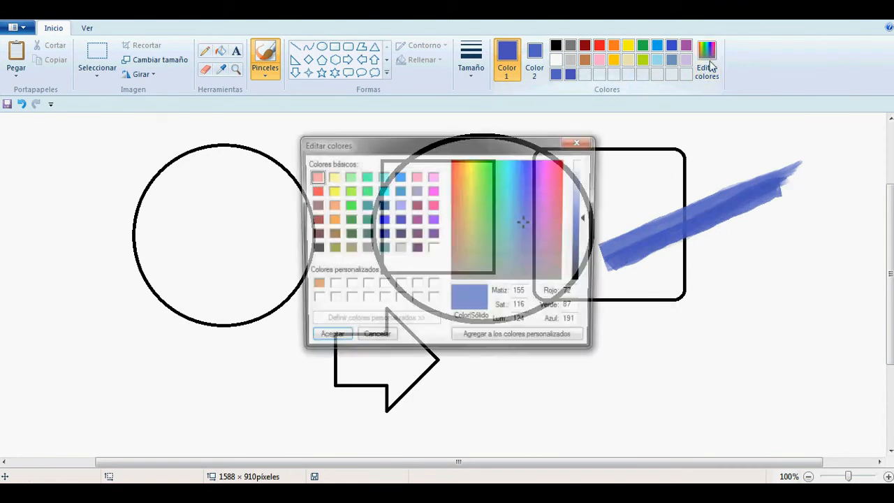
left_click_drag(588, 219, 588, 227)
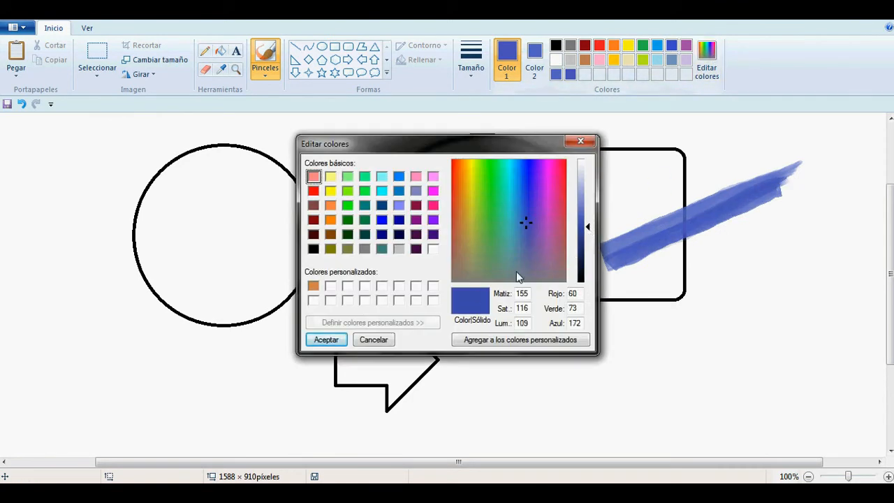
left_click(338, 340)
mouse_move(778, 195)
left_mouse_down()
mouse_move(604, 276)
mouse_move(771, 200)
mouse_move(618, 277)
left_mouse_up()
- Darken Color 1 to luminosity 99 and paint a fourth stroke below the previous ones
left_click(707, 60)
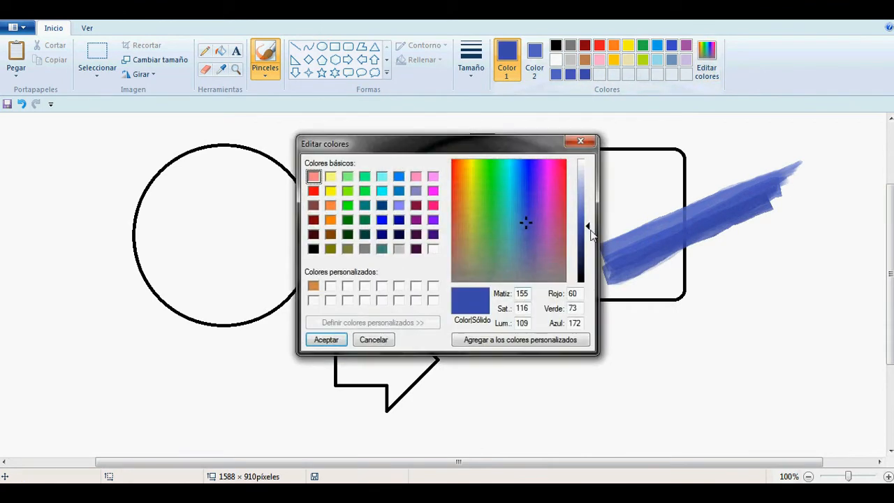
left_click_drag(589, 224, 588, 232)
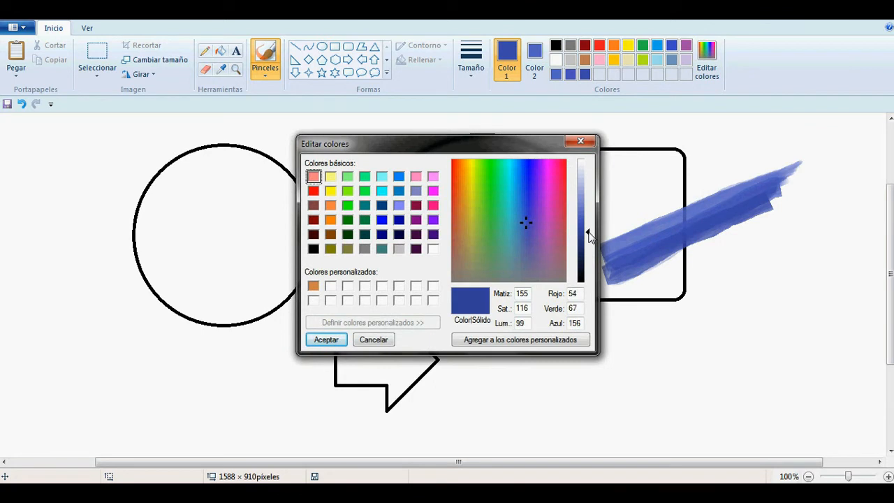
left_click(325, 340)
mouse_move(768, 211)
left_mouse_down()
mouse_move(621, 284)
mouse_move(780, 207)
left_mouse_up()
- Darken Color 1 to luminosity 79 and paint a fifth stroke along the underside of the blue band
left_click(713, 63)
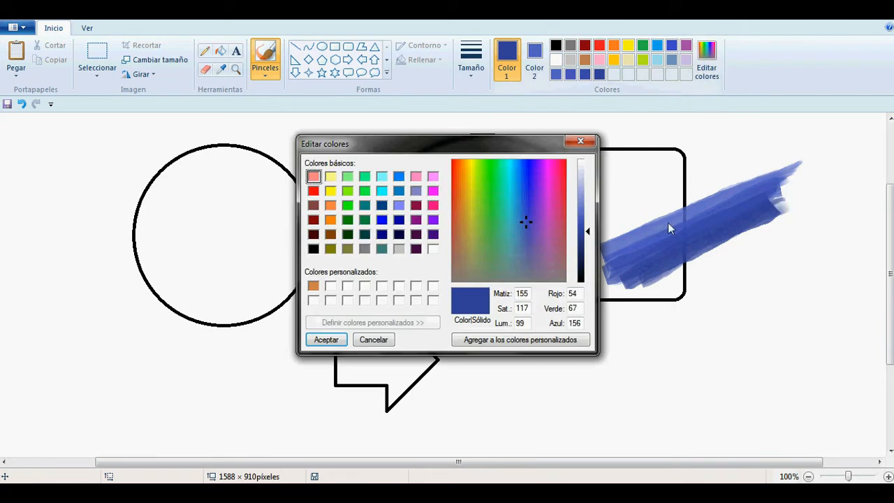
left_click_drag(593, 231, 593, 242)
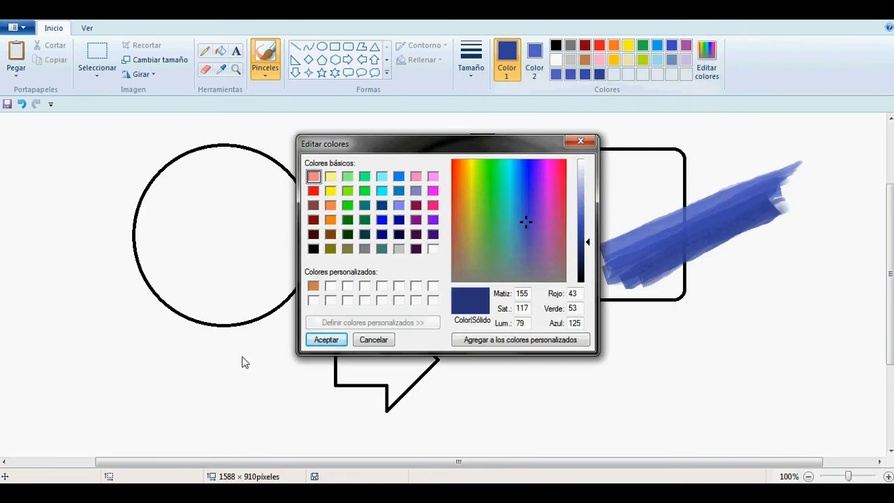
left_click(326, 339)
mouse_move(776, 231)
left_mouse_down()
mouse_move(654, 282)
mouse_move(761, 227)
mouse_move(709, 241)
mouse_move(642, 288)
mouse_move(745, 234)
left_mouse_up()
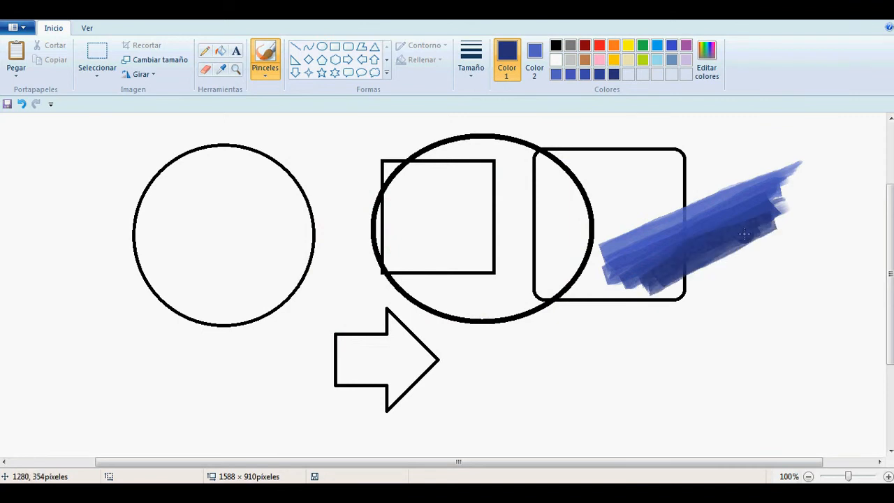
left_click_drag(654, 277, 775, 224)
- Darken Color 1 to luminosity 53 and brush over the lower right part of the blue band
left_click(706, 60)
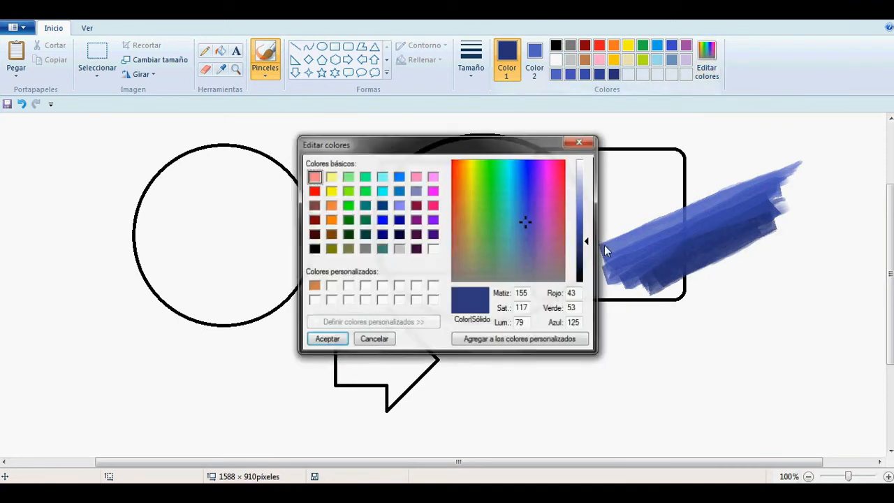
left_click_drag(594, 248, 591, 262)
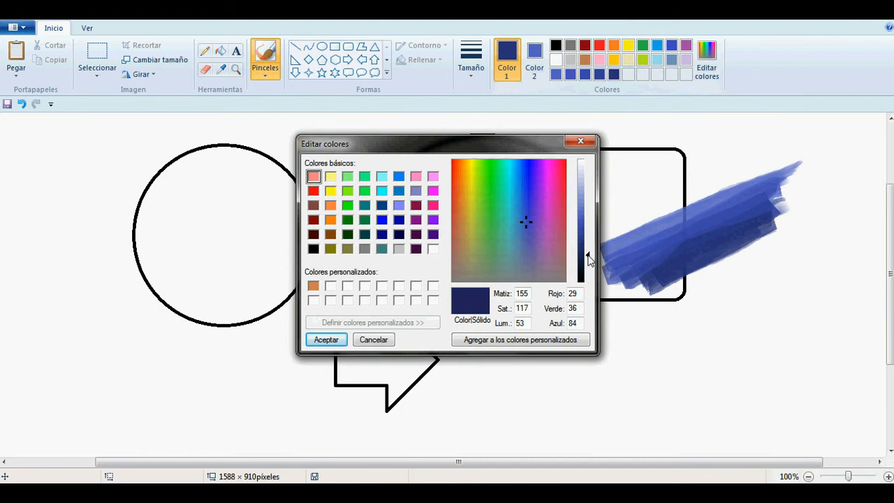
left_click(325, 340)
mouse_move(760, 242)
left_mouse_down()
mouse_move(669, 285)
mouse_move(773, 232)
mouse_move(693, 254)
mouse_move(680, 261)
mouse_move(753, 240)
mouse_move(669, 275)
mouse_move(762, 236)
left_mouse_up()
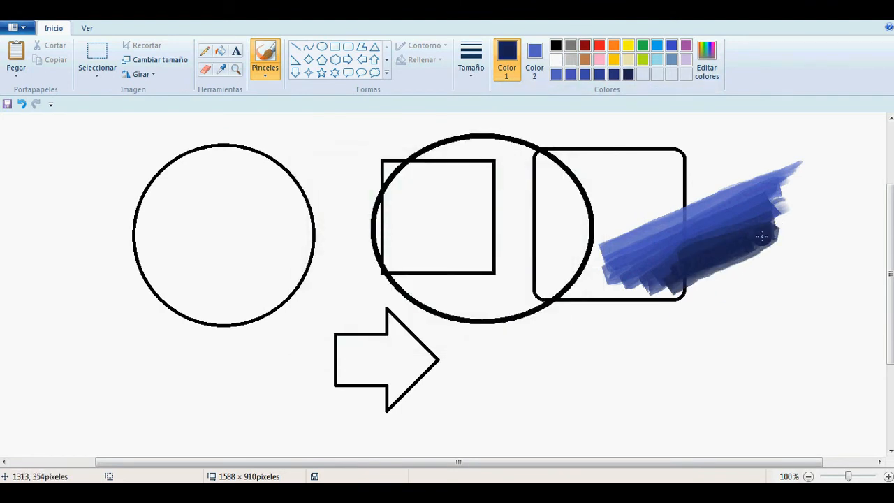
- Darken Color 1 to luminosity 39 and paint another stroke along the lower edge of the blue band
left_click(706, 61)
left_click_drag(587, 256, 590, 267)
left_click(325, 339)
mouse_move(766, 261)
left_mouse_down()
mouse_move(730, 267)
mouse_move(670, 296)
mouse_move(778, 237)
mouse_move(681, 282)
mouse_move(773, 240)
mouse_move(691, 277)
left_mouse_up()
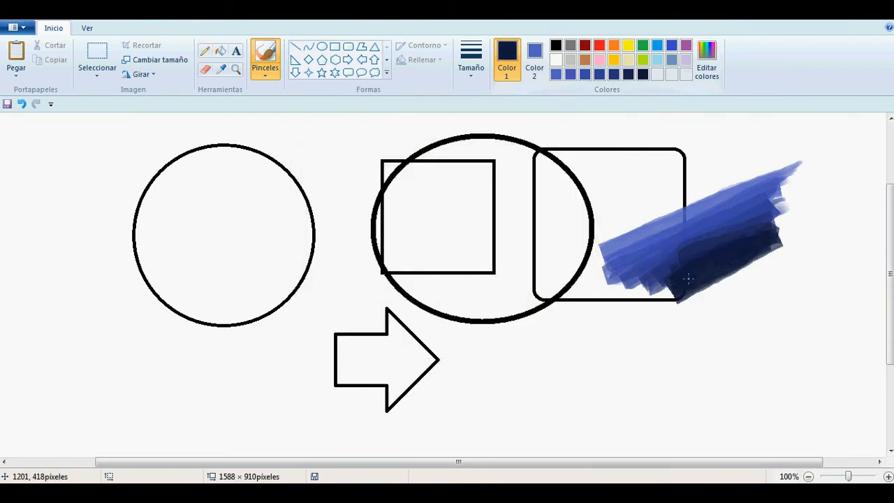
- Darken Color 1 to a near-black blue and paint a final stroke along the bottom edge of the band
left_click(707, 61)
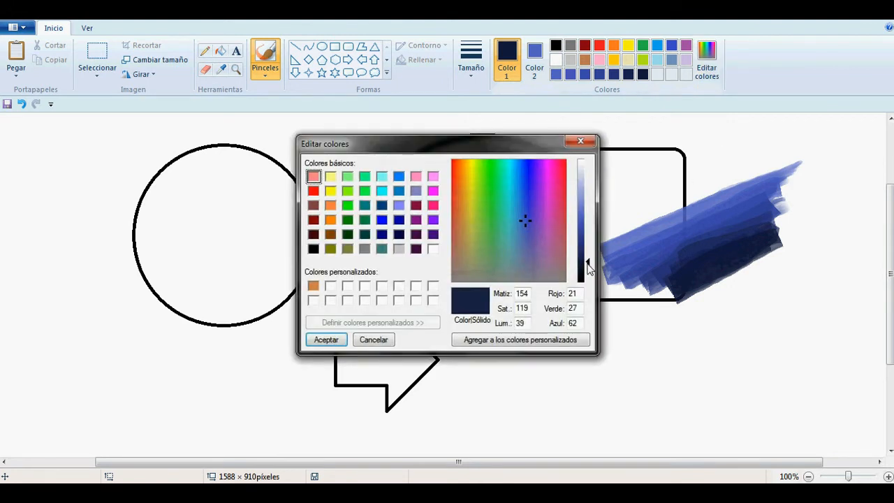
left_click_drag(589, 269, 588, 275)
left_click(326, 339)
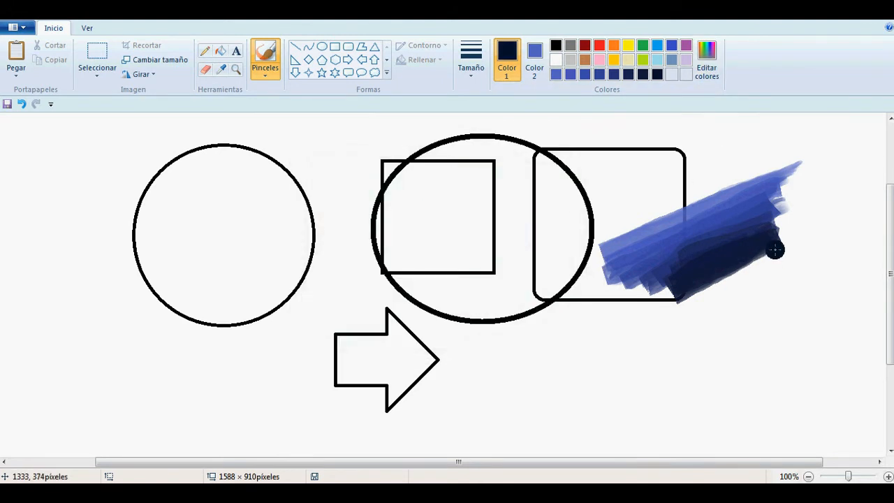
mouse_move(775, 249)
left_mouse_down()
mouse_move(673, 298)
mouse_move(775, 245)
mouse_move(694, 289)
mouse_move(738, 274)
left_mouse_up()
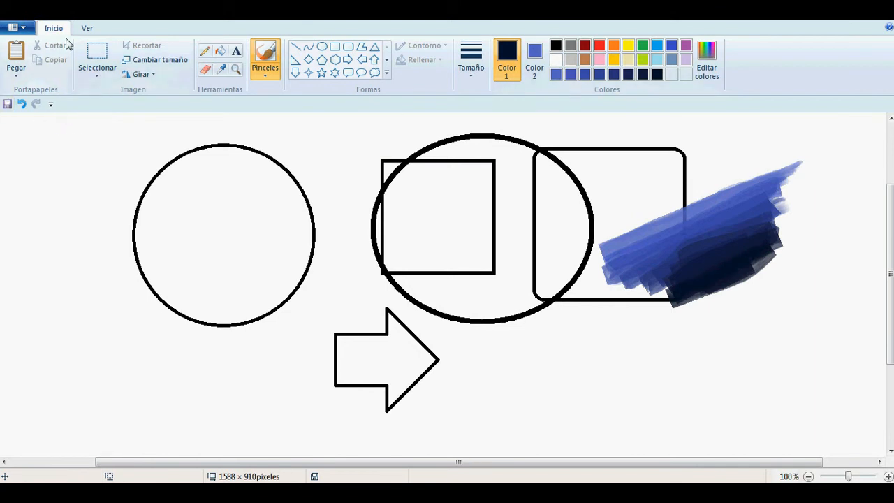
- Preview the drawing in full screen twice, and switch the gridlines on and off again
left_click(87, 31)
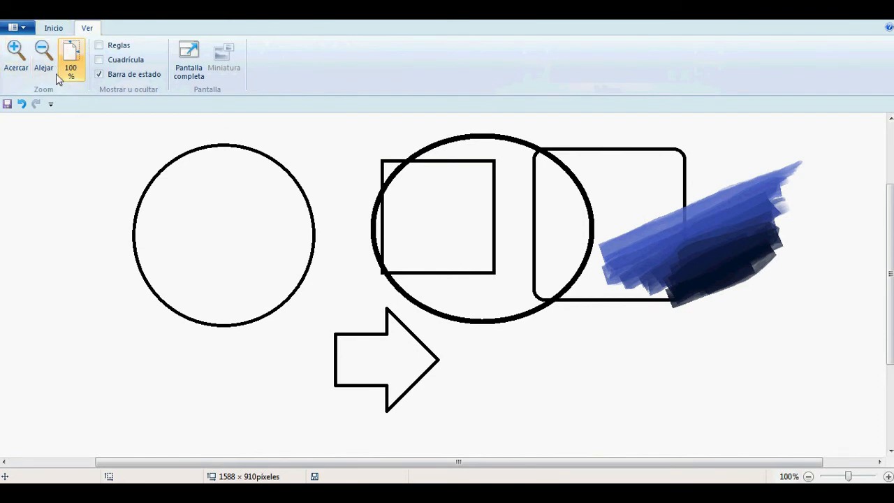
left_click(189, 56)
left_click(500, 145)
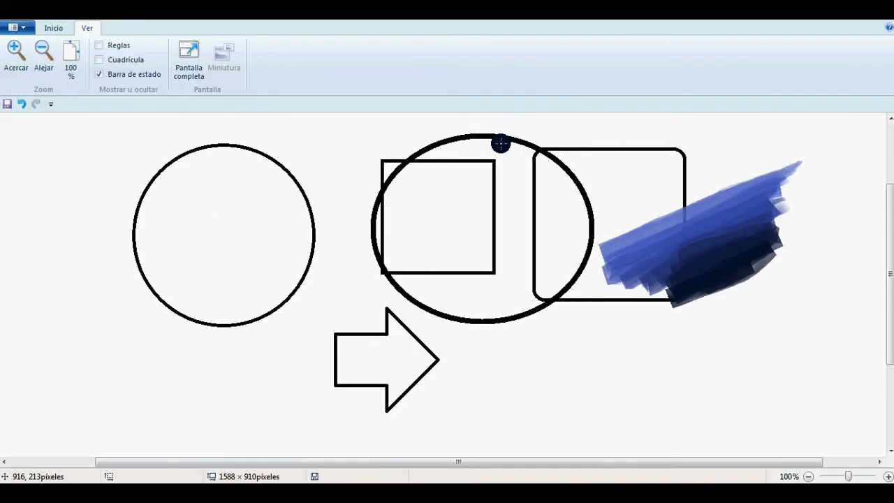
left_click(176, 77)
left_click(481, 213)
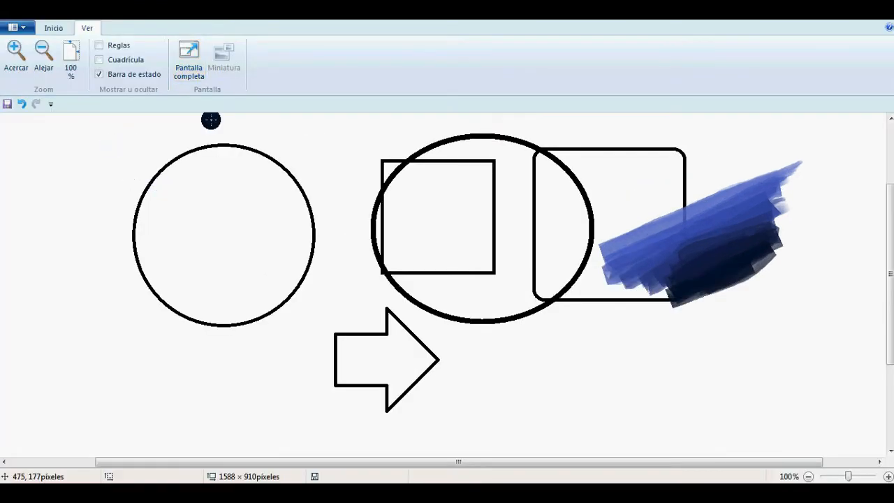
left_click(100, 61)
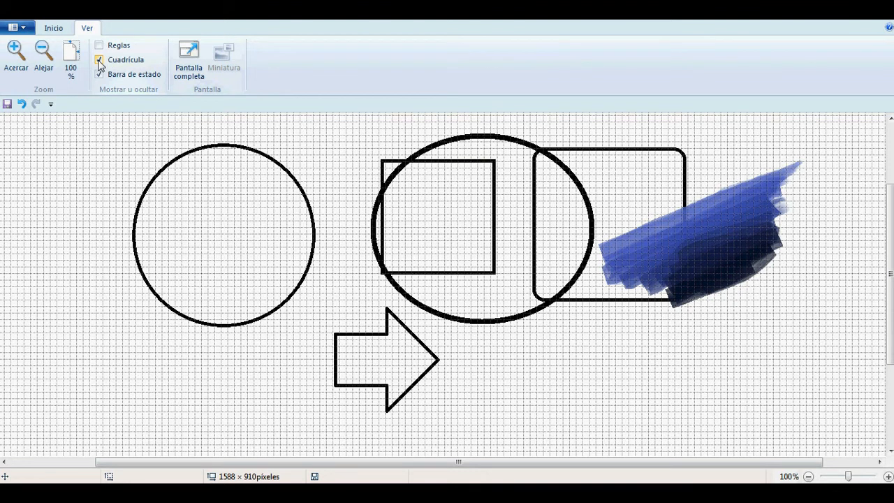
left_click(99, 61)
- With the rulers switched on, paint two dark brush strokes over the upper part of the left circle, and hide the rulers again
left_click(100, 46)
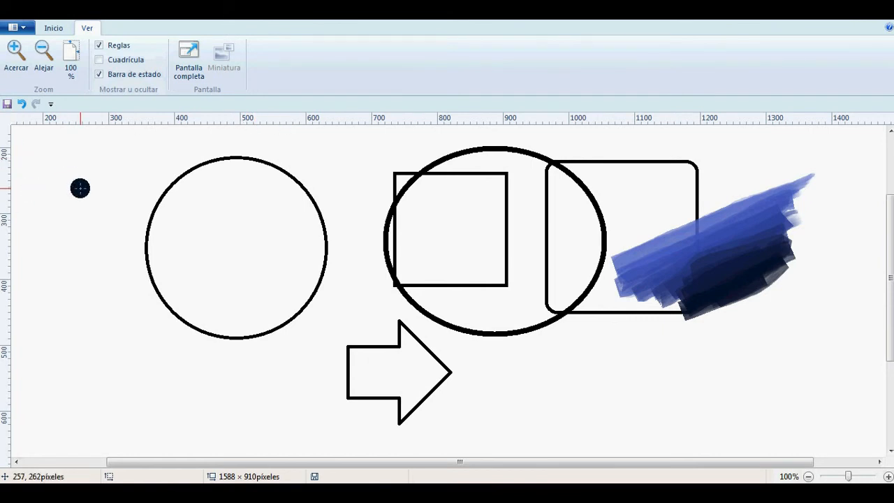
left_click_drag(95, 187, 171, 225)
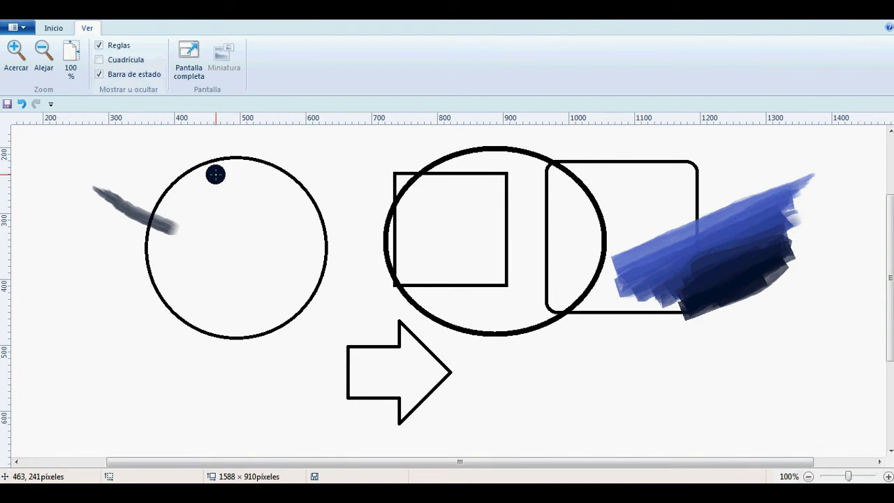
mouse_move(211, 176)
left_mouse_down()
mouse_move(219, 199)
mouse_move(237, 203)
mouse_move(311, 189)
left_mouse_up()
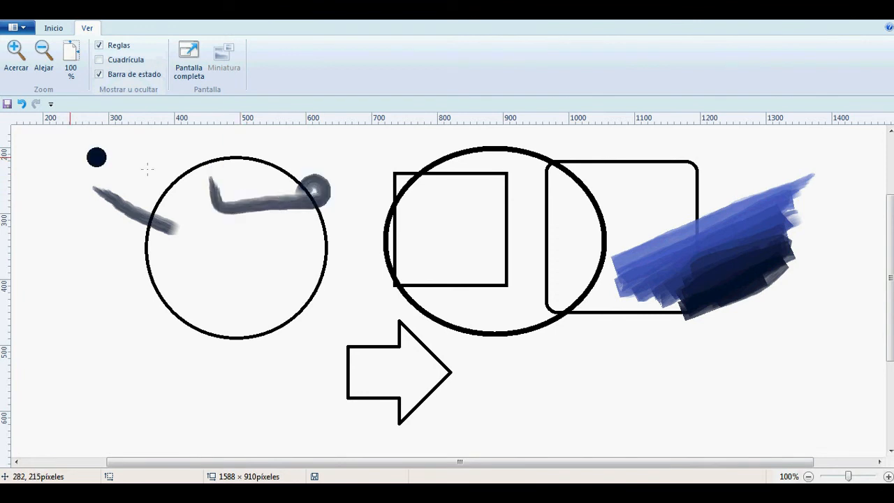
left_click(100, 46)
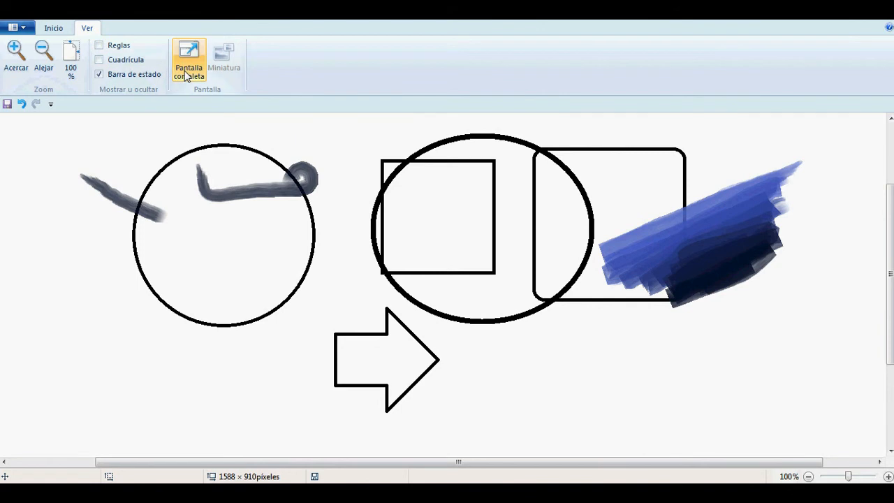
- Zoom the canvas out one level and back in to 100%, and return to the drawing tools
left_click(43, 51)
left_click(15, 56)
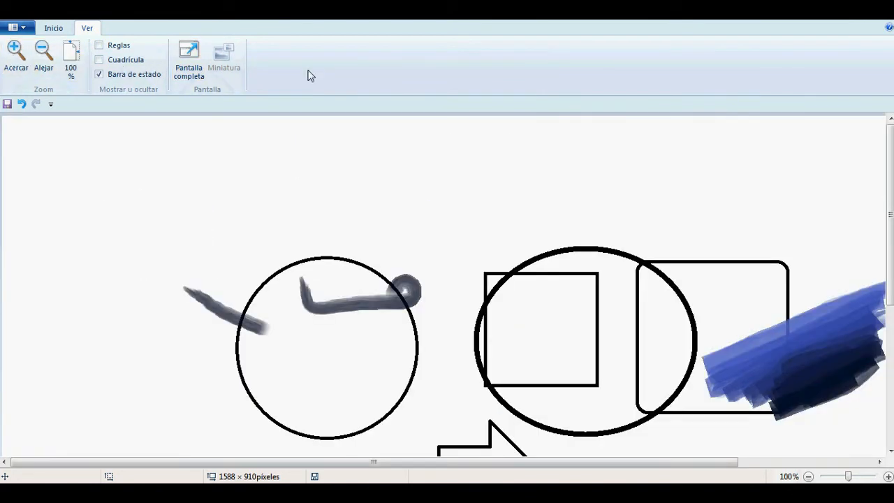
left_click(54, 28)
- Examine the image formats and file types offered for saving under another format, and close the dialog without saving
left_click(21, 28)
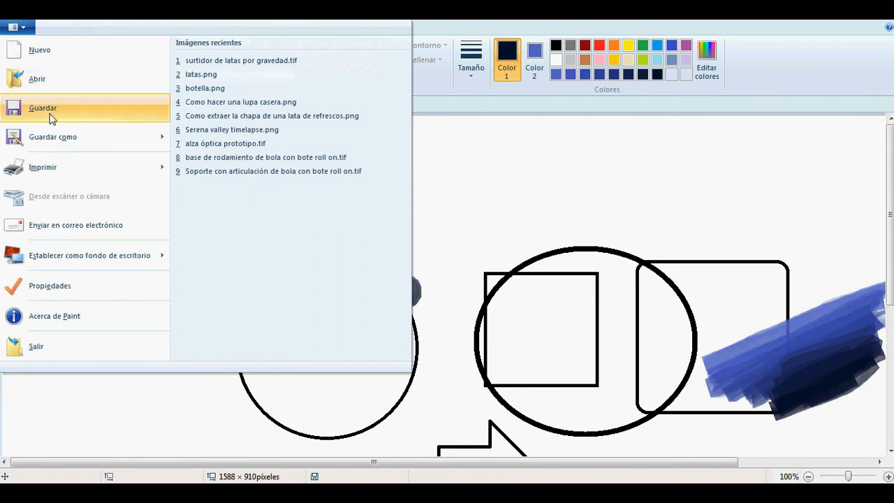
mouse_move(84, 139)
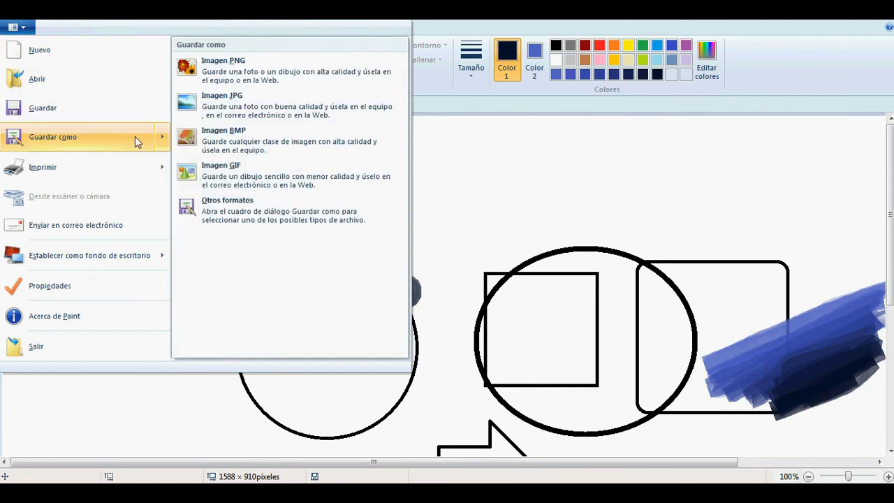
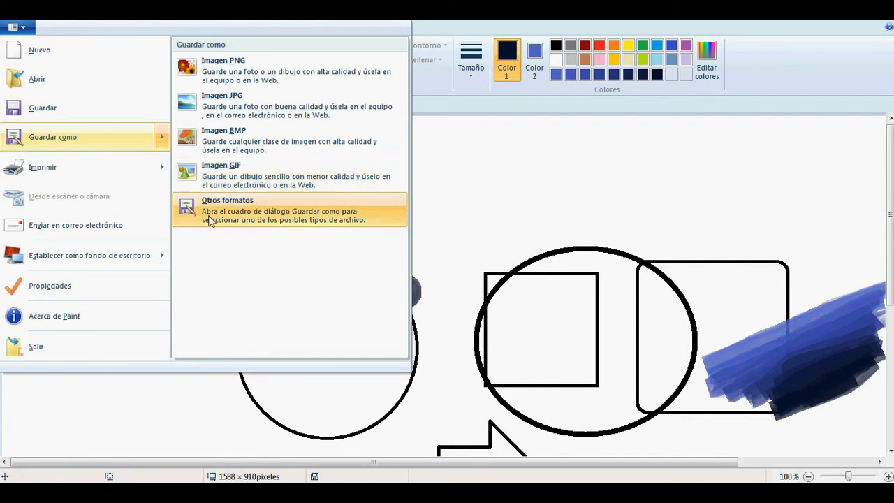
key("Escape")
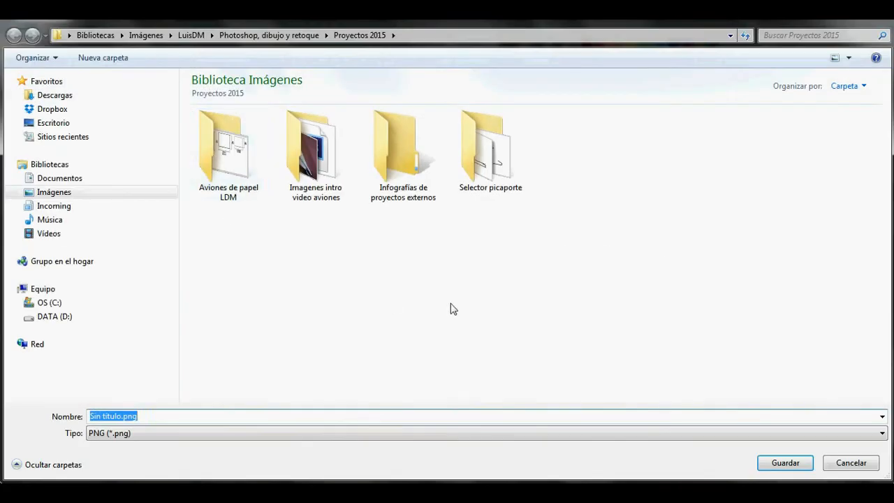
left_click(227, 433)
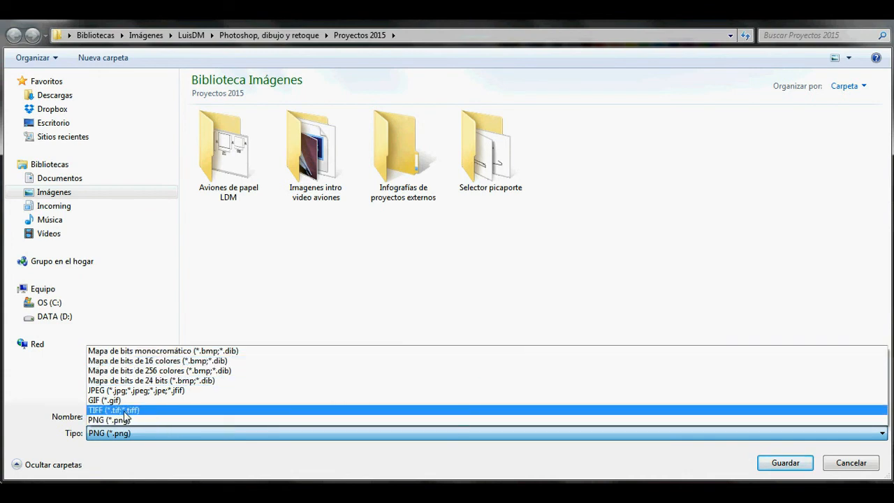
left_click(848, 458)
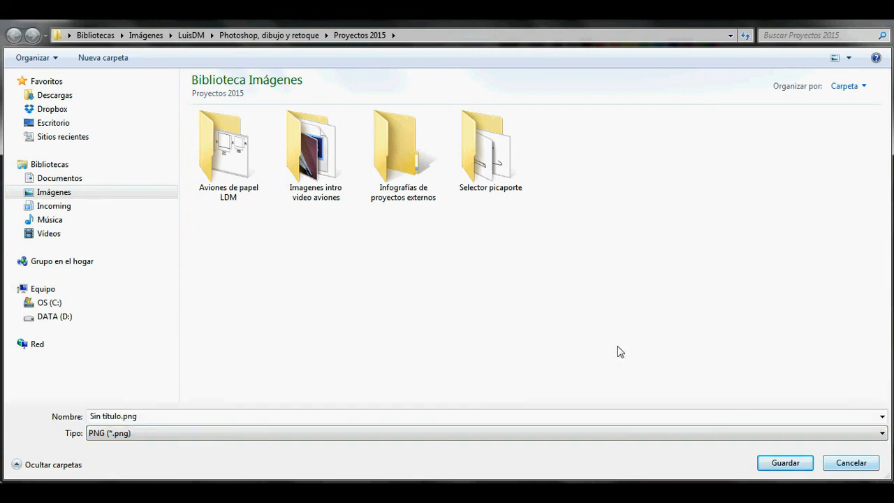
left_click(849, 462)
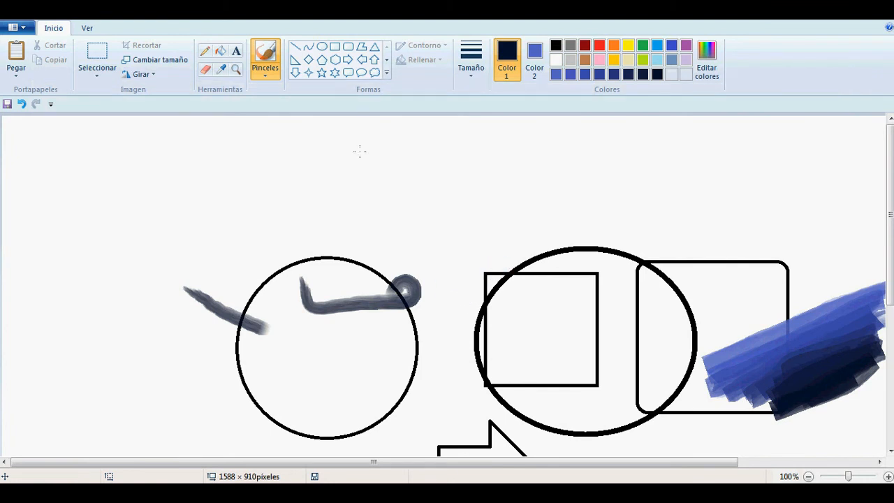
- Fill the canvas background with the dark Color 1, and refill it with the blue Color 2
left_click(220, 51)
left_click(525, 208)
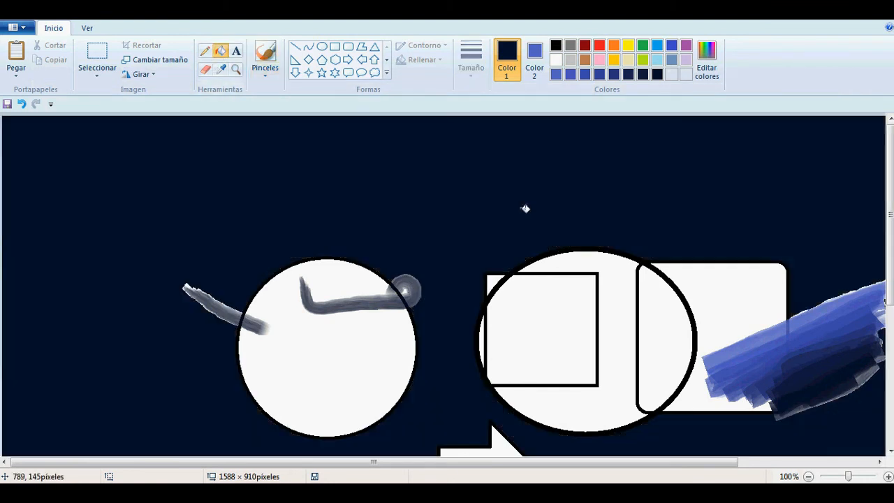
right_click(526, 207)
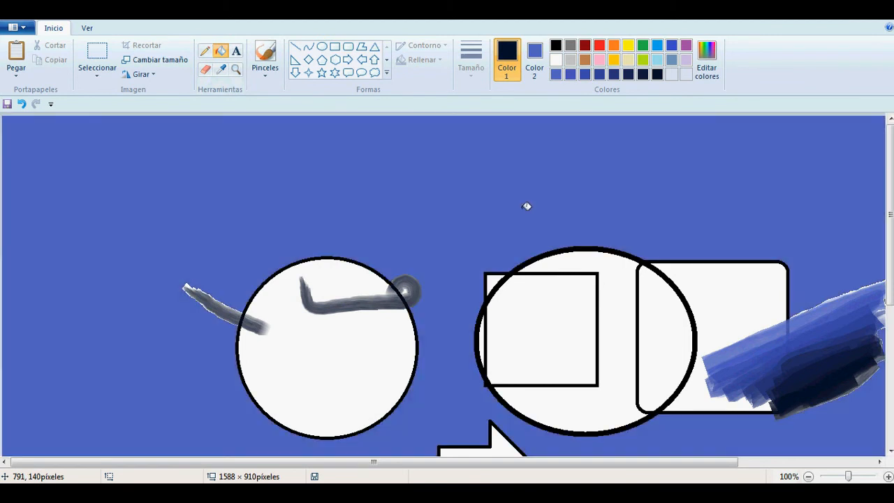
- Set Color 2 to white and fill the canvas background with it
left_click(534, 59)
left_click(556, 59)
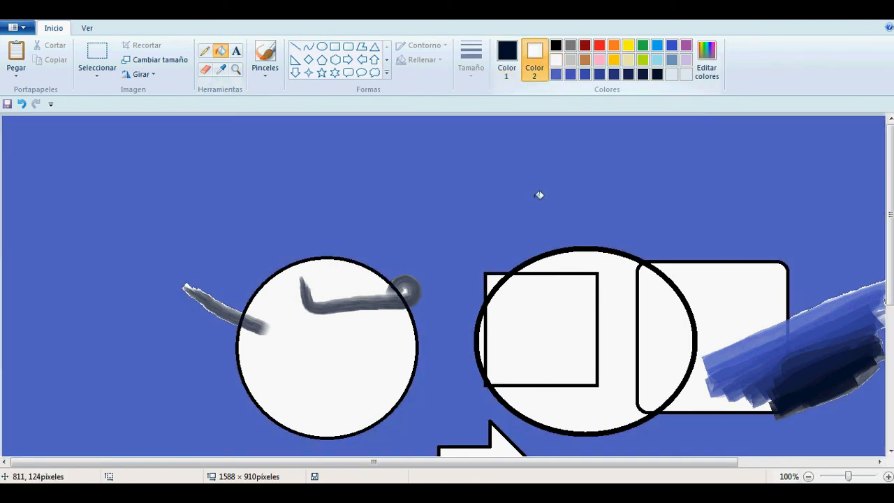
right_click(538, 195)
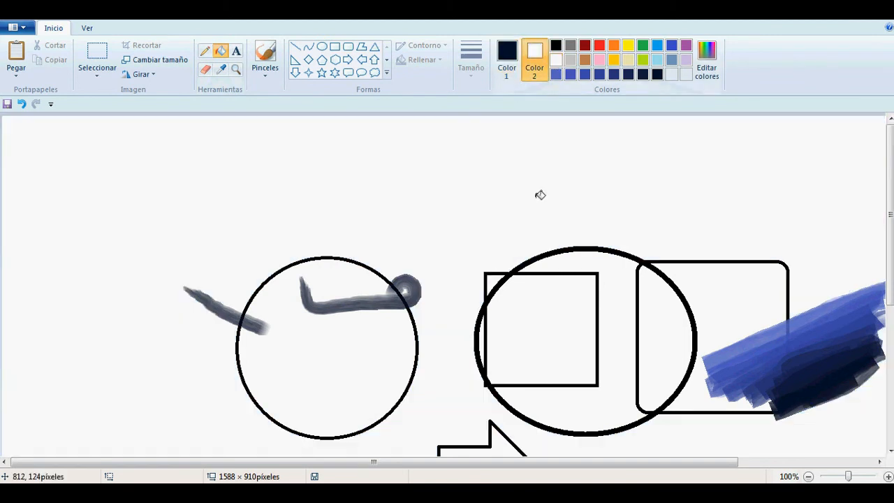
- Save the drawing as a TIFF file named htrnbrtn in the Proyectos 2015 folder
left_click(24, 28)
left_click(65, 110)
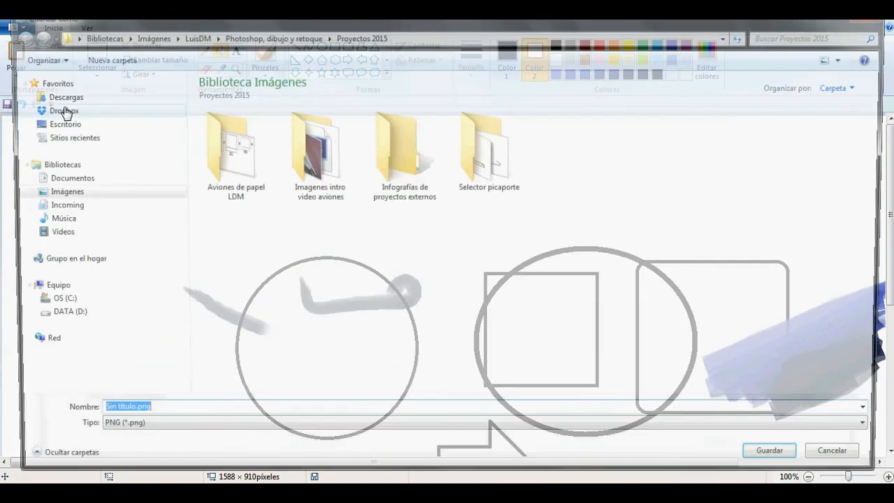
left_click(168, 435)
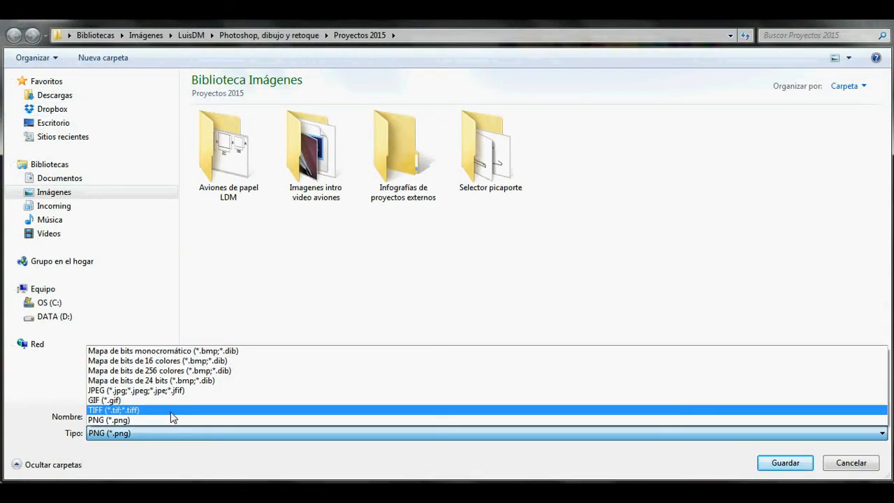
left_click(171, 410)
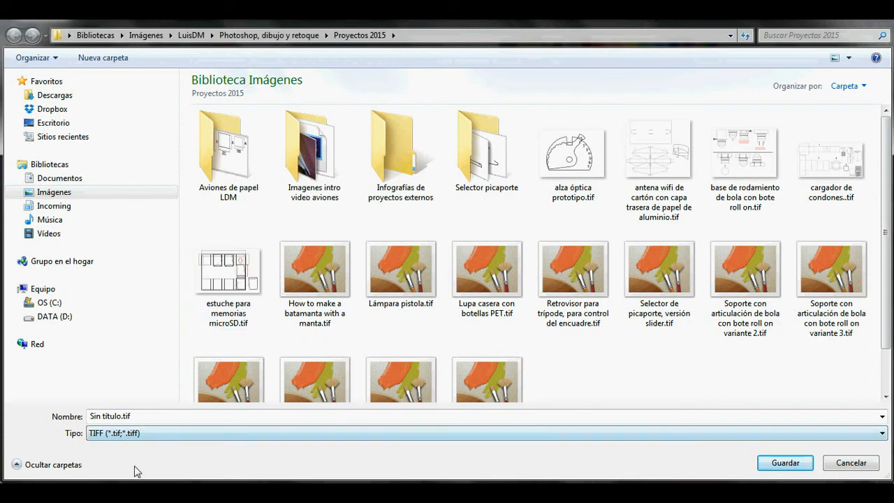
left_click(144, 416)
type("htnbrtn")
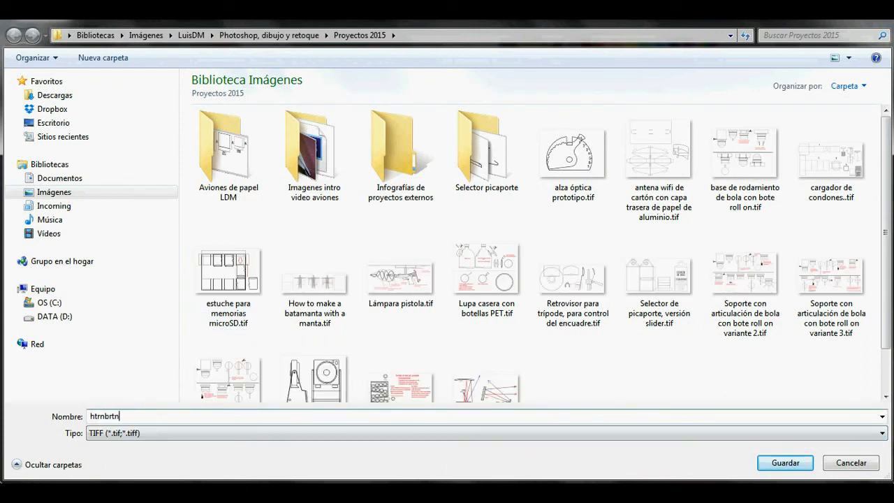
left_click(812, 464)
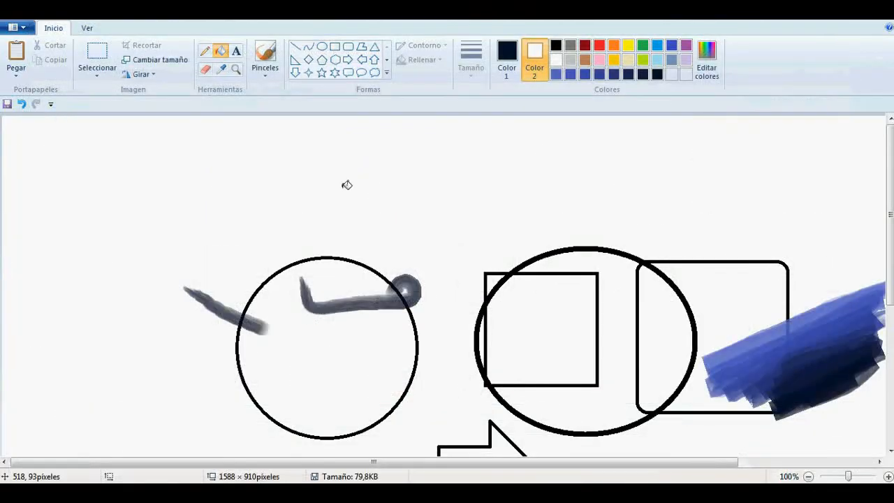
- Save the drawing as a JPEG copy named htrnbrtn.jpg in the Proyectos 2015 folder
left_click(372, 161)
key("ctrl+z")
left_click(15, 27)
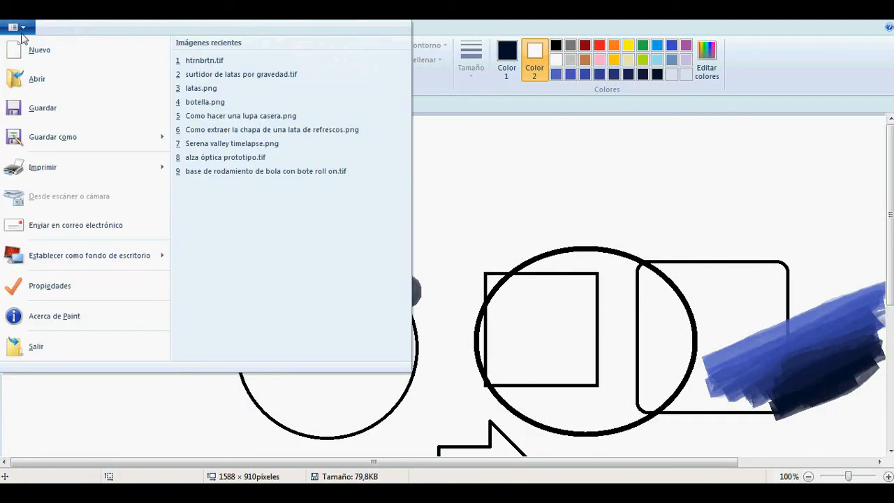
mouse_move(70, 137)
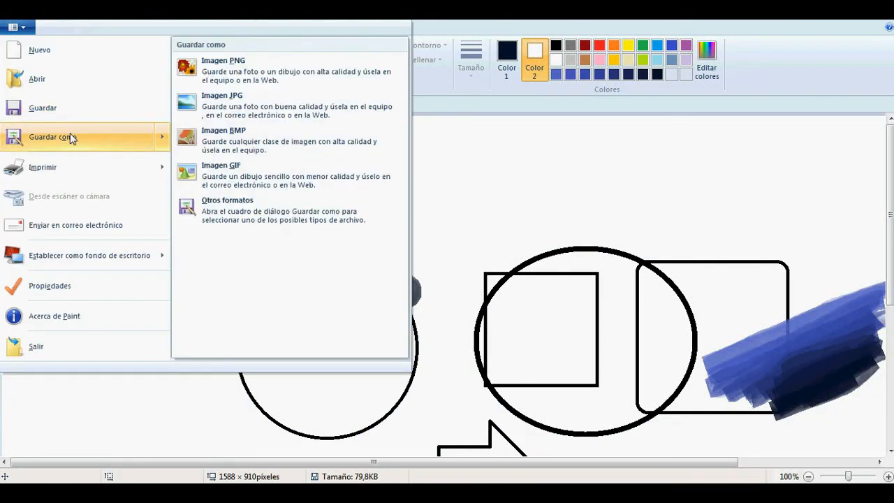
left_click(252, 115)
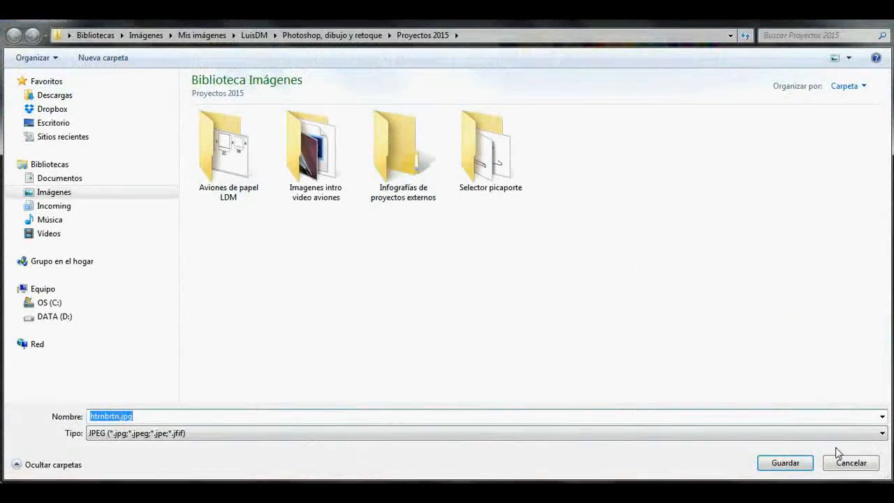
left_click(800, 465)
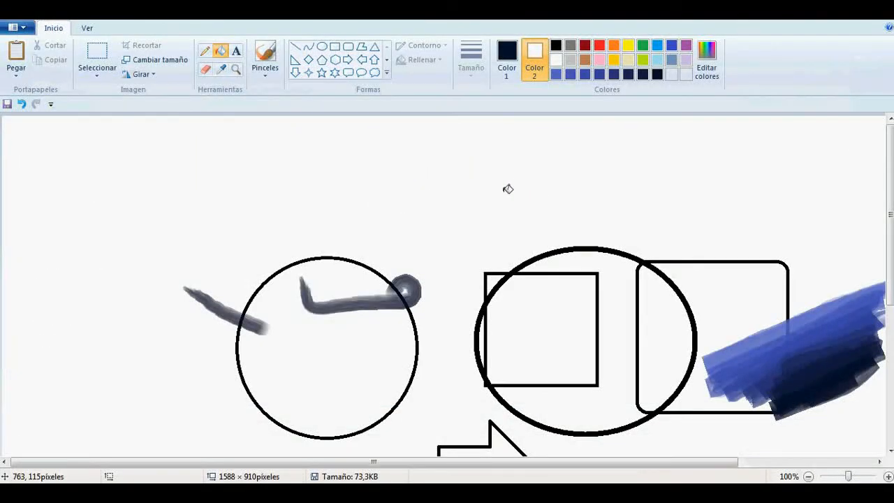
- Fill the JPEG drawing's background with the dark Color 1, and refill it with the white Color 2
left_click(508, 189)
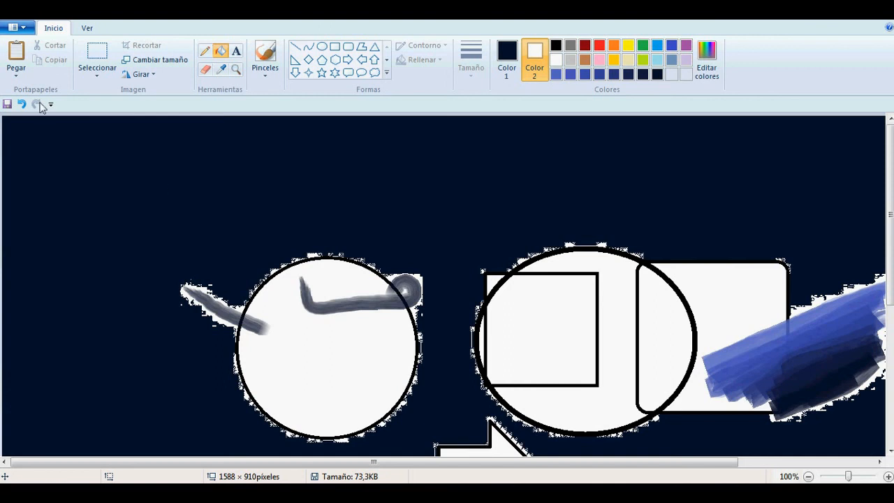
right_click(442, 206)
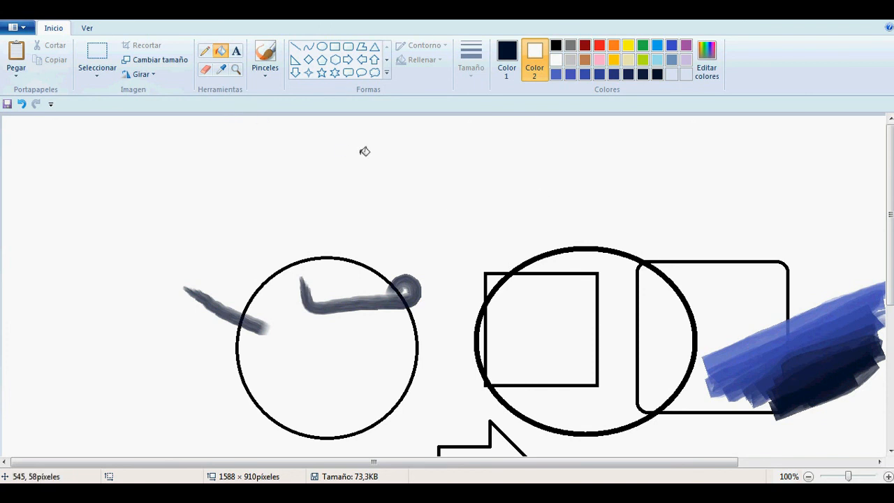
- Examine the drawing's page layout in the print preview, and close the preview without printing
left_click(19, 30)
mouse_move(87, 172)
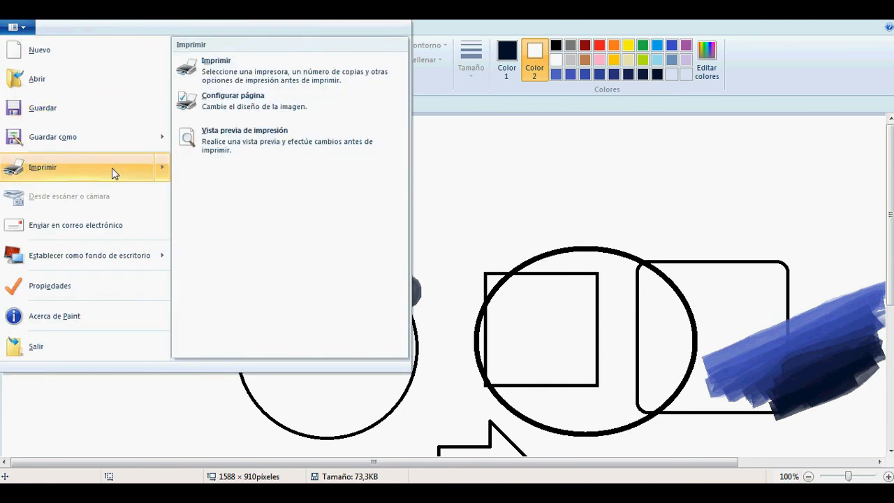
left_click(223, 146)
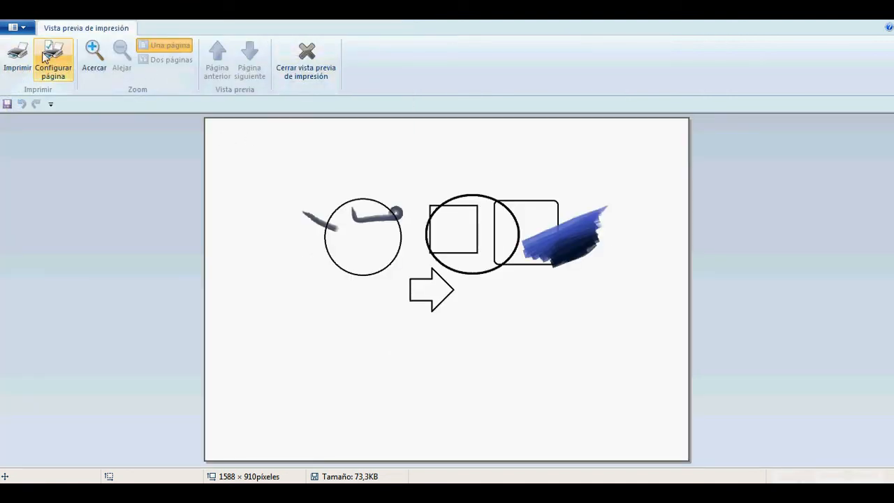
left_click(305, 59)
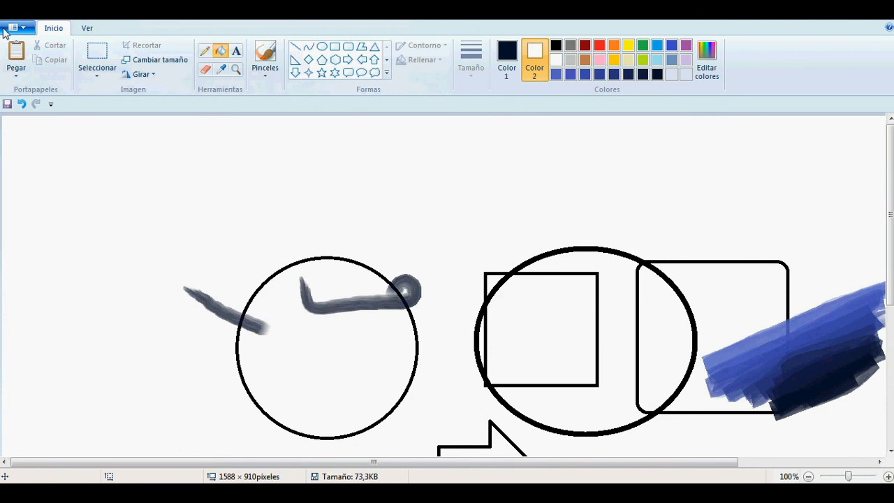
- Look over the options for setting the drawing as desktop background without applying any of them
left_click(17, 28)
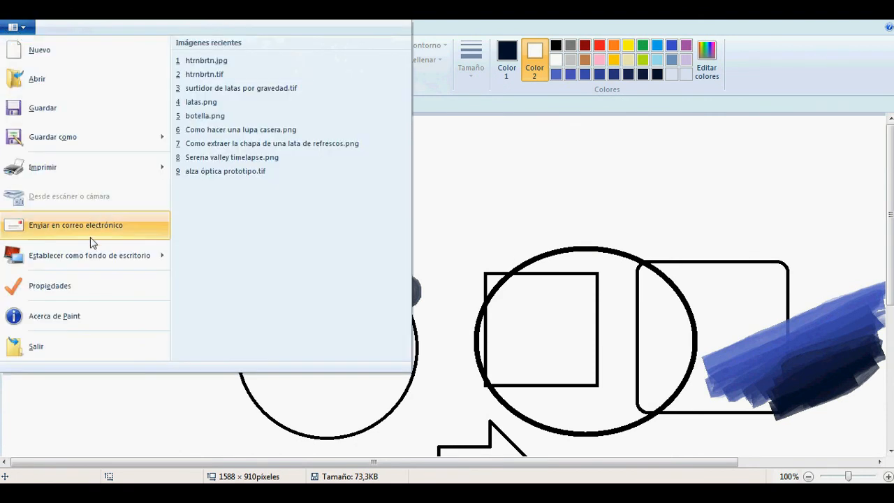
mouse_move(161, 256)
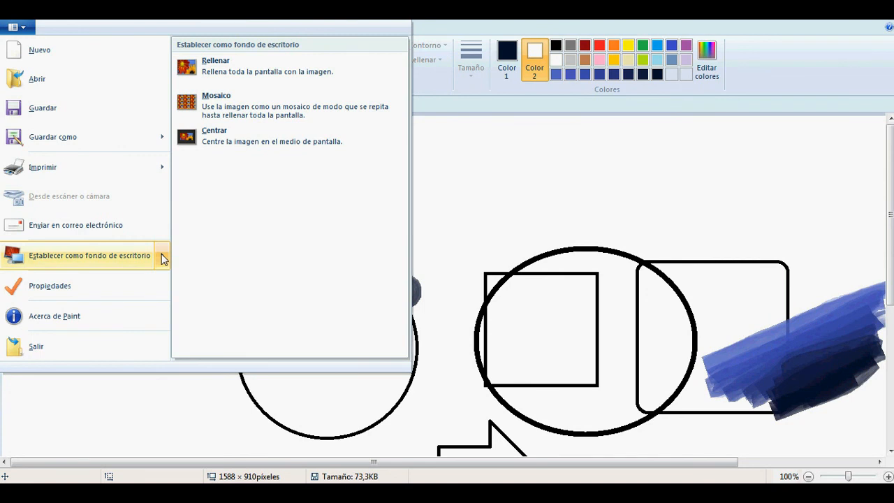
left_click(508, 166)
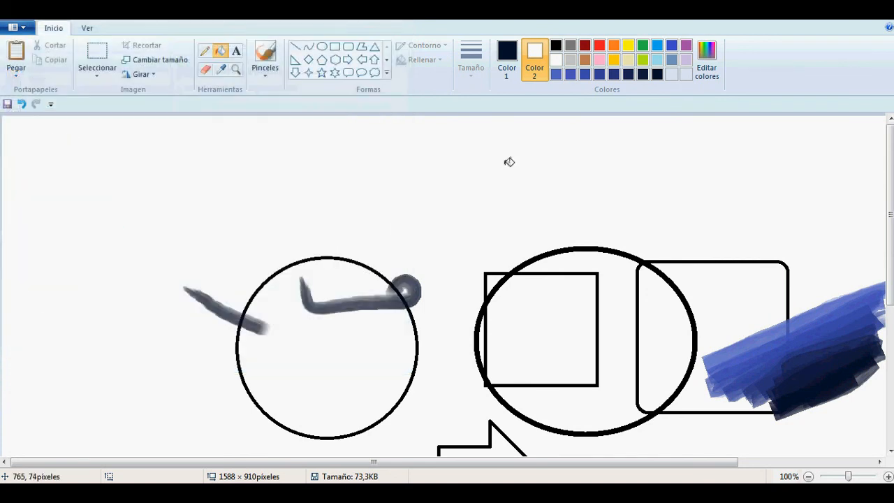
- Zoom out to 50% with the Magnifier to view the whole drawing
left_click(235, 69)
right_click(270, 173)
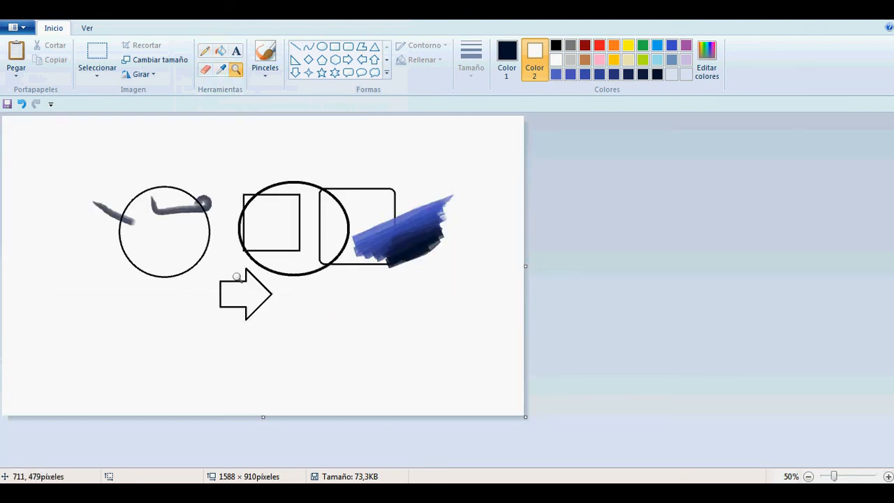